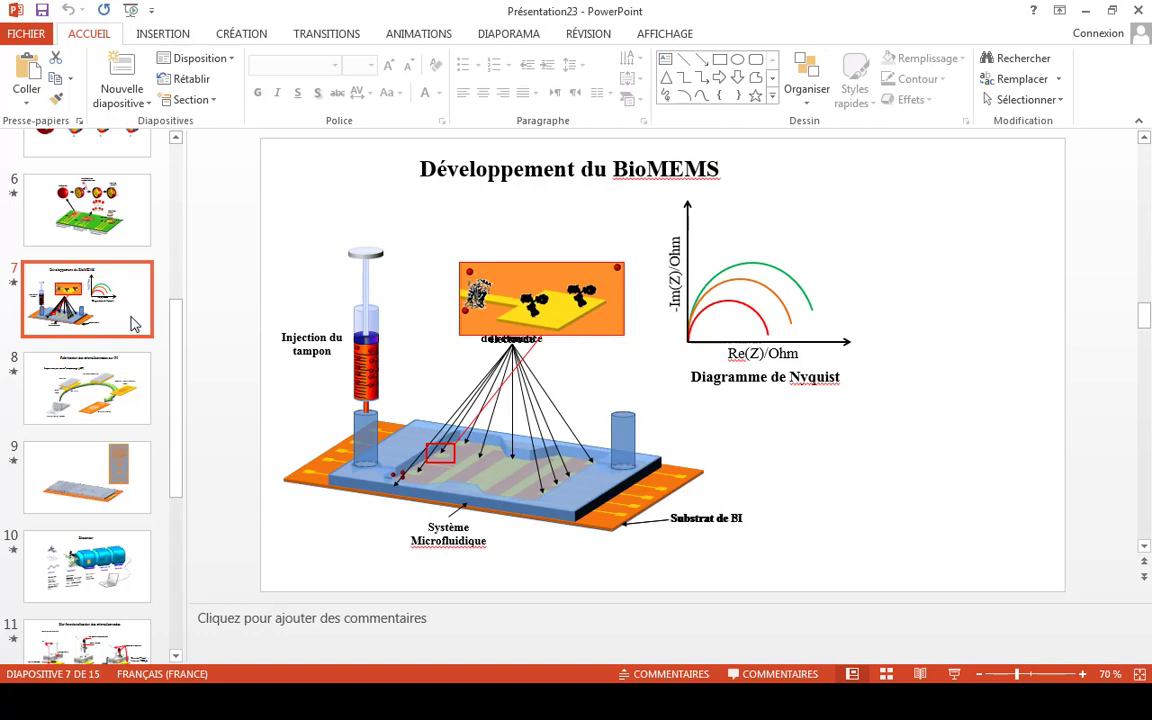
Step: Create a new presentation holding the pasted BioMEMS slide, with the empty first slide removed
key("ctrl+n")
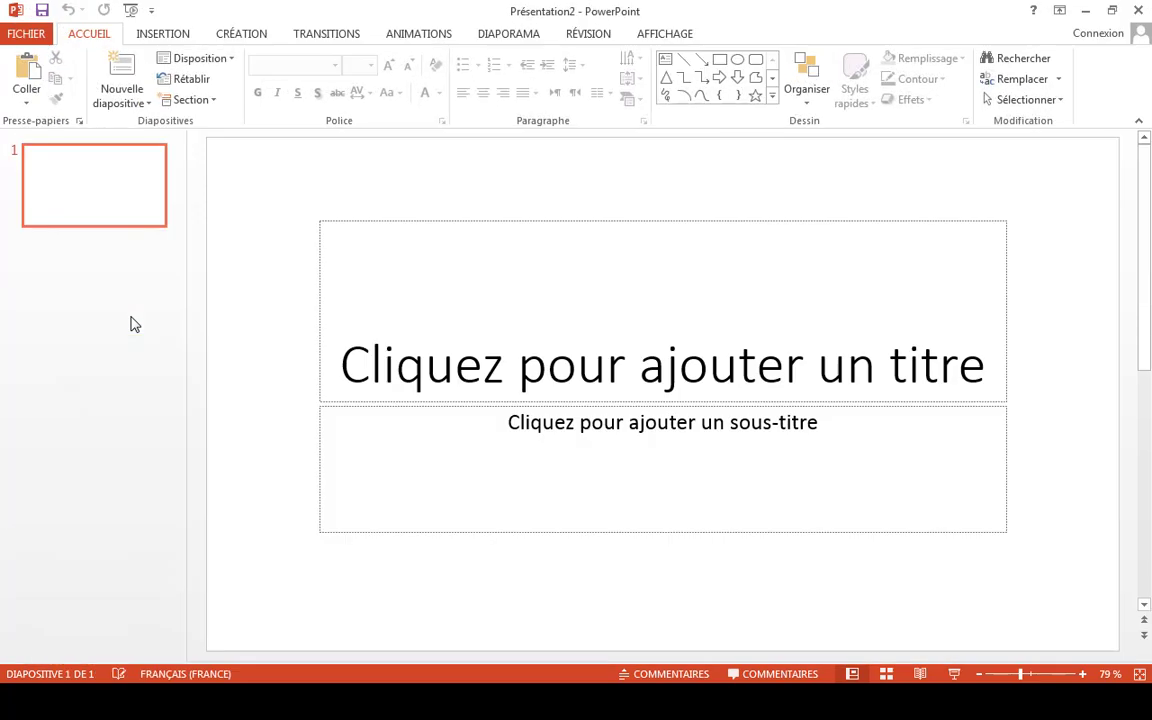
left_click(135, 324)
key("ctrl+v")
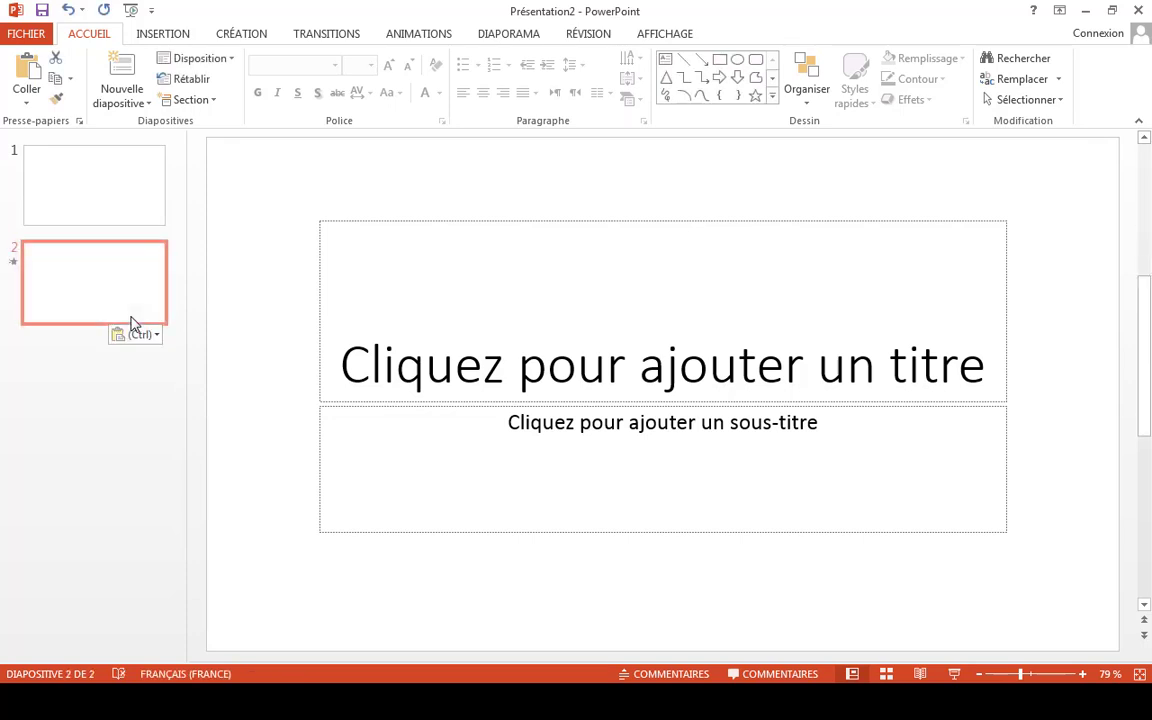
left_click(121, 203)
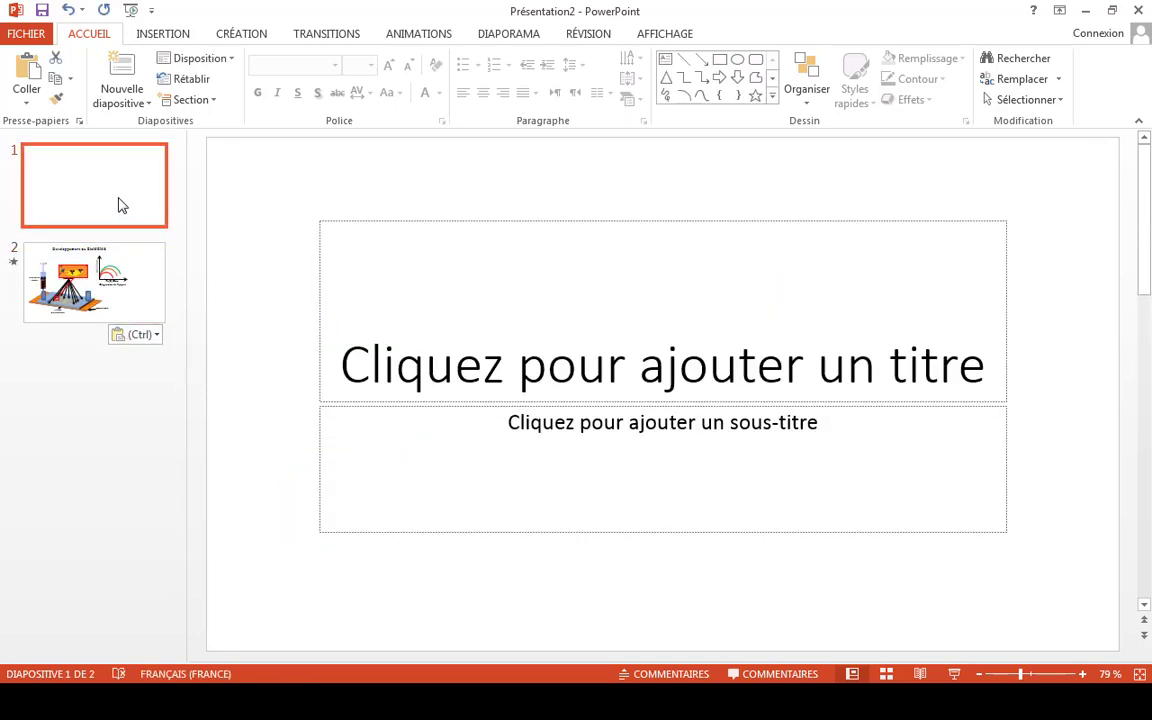
key("Delete")
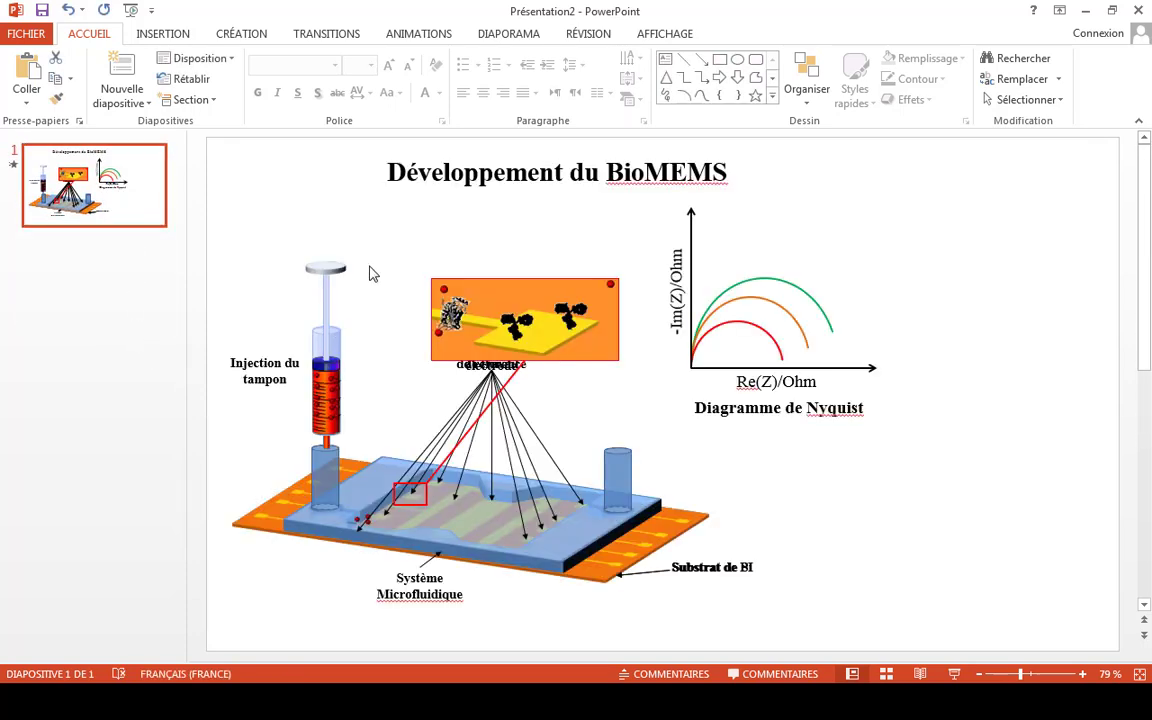
Step: Delete the slide title and the Nyquist diagram with its caption
left_click_drag(351, 161, 849, 212)
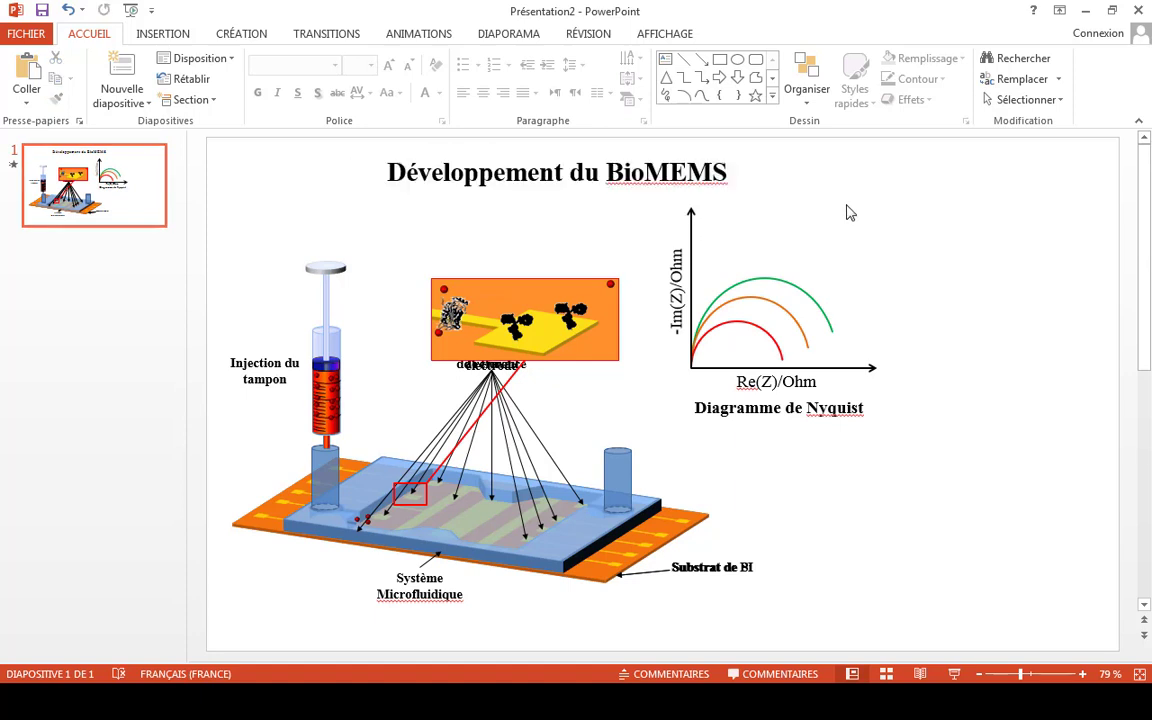
left_click(731, 173)
key("Delete")
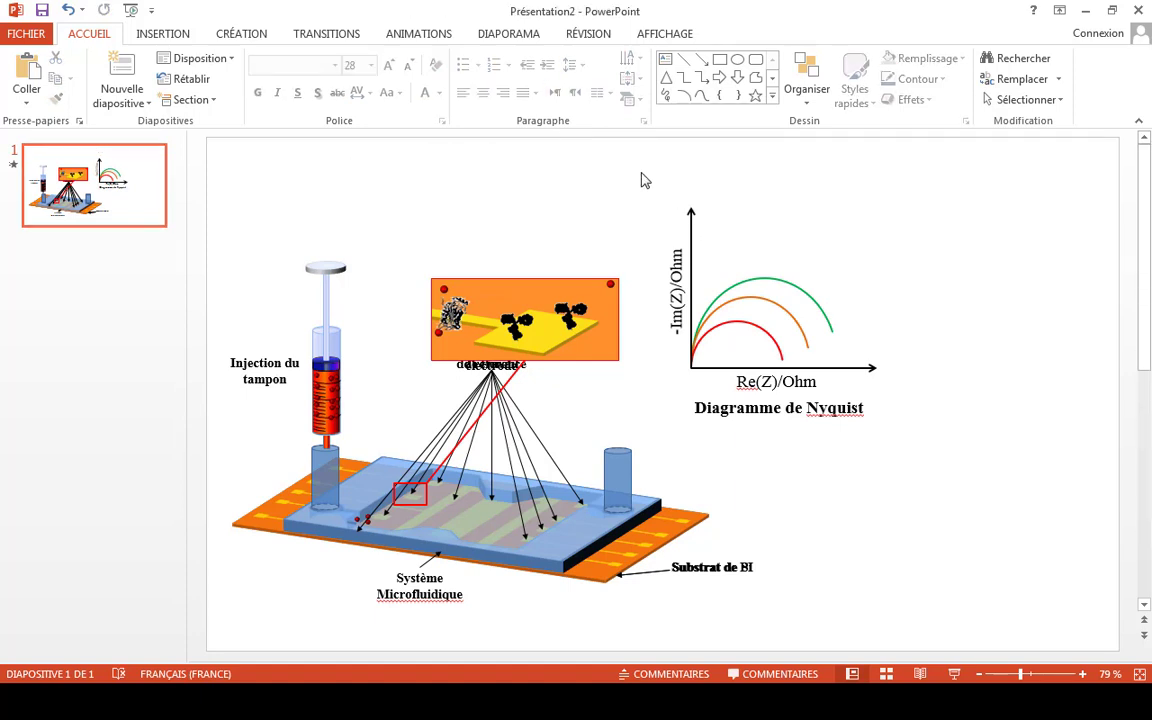
left_click_drag(640, 174, 941, 453)
key("Delete")
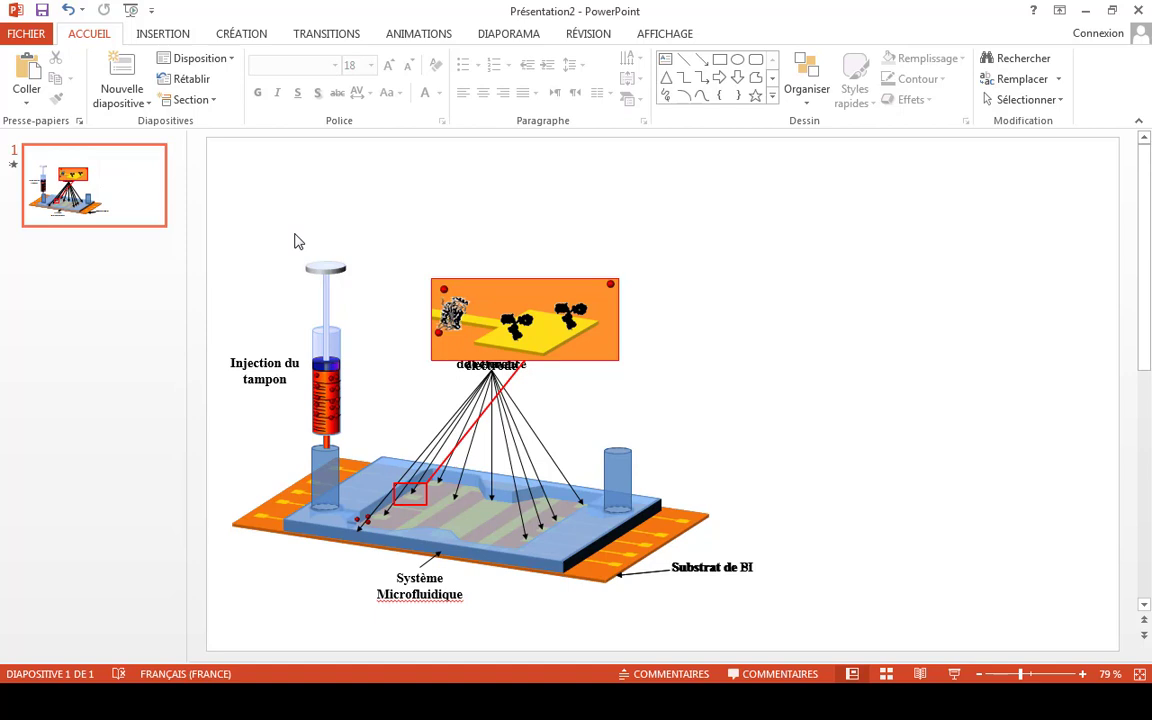
key("alt+F4")
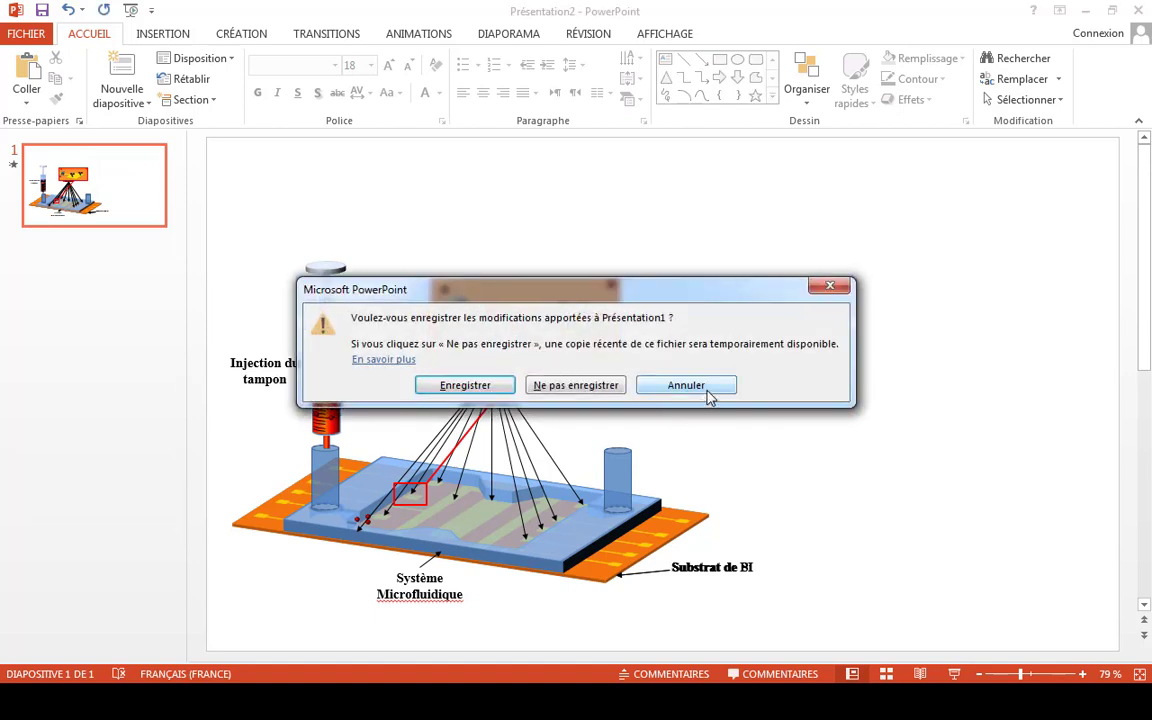
left_click(706, 389)
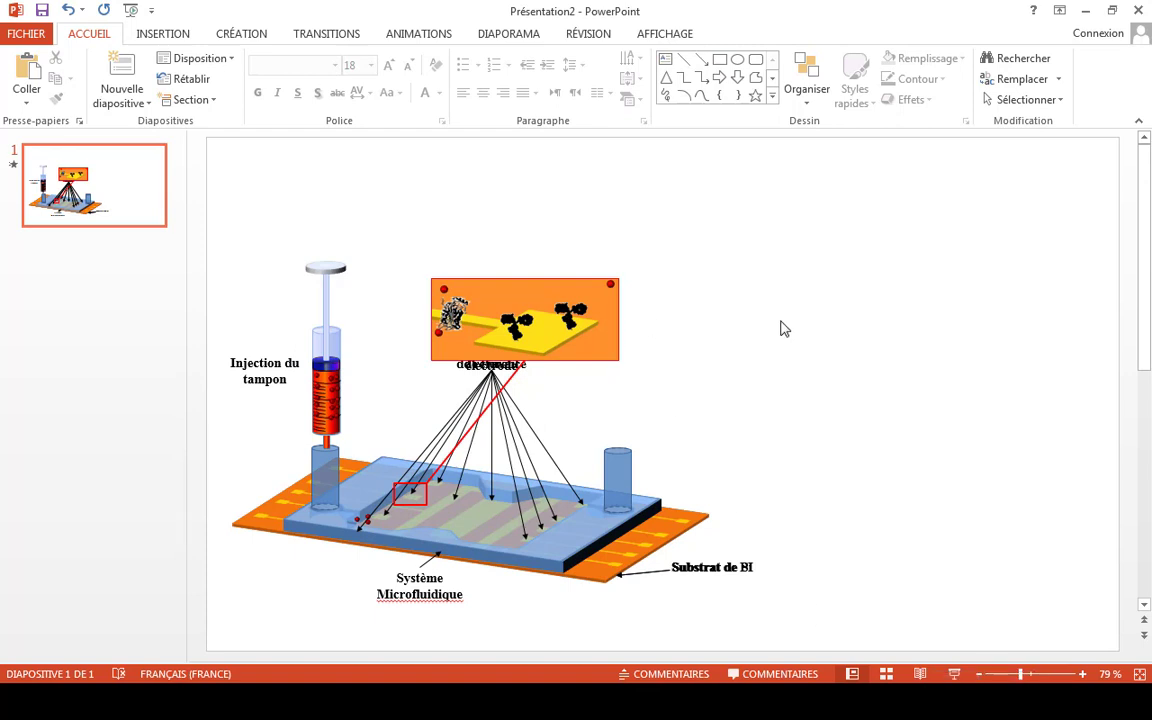
Step: Shift all the microfluidic diagram objects together right and up toward the slide centre
key("ctrl+a")
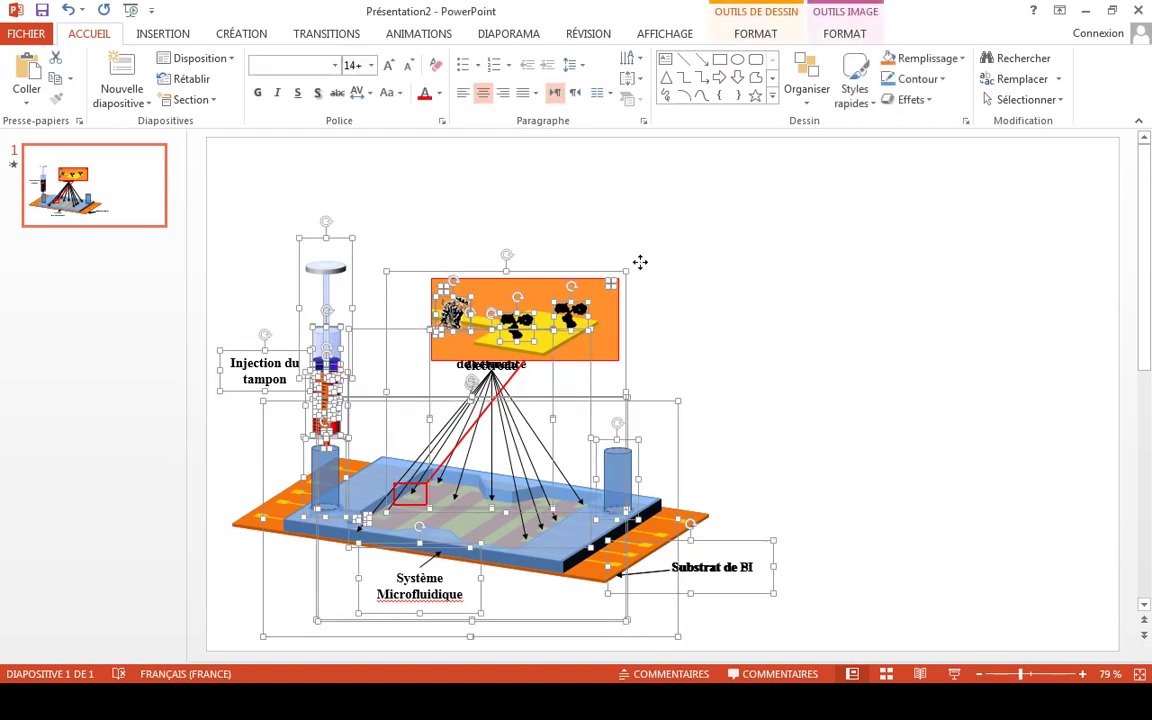
left_click_drag(706, 243, 738, 231)
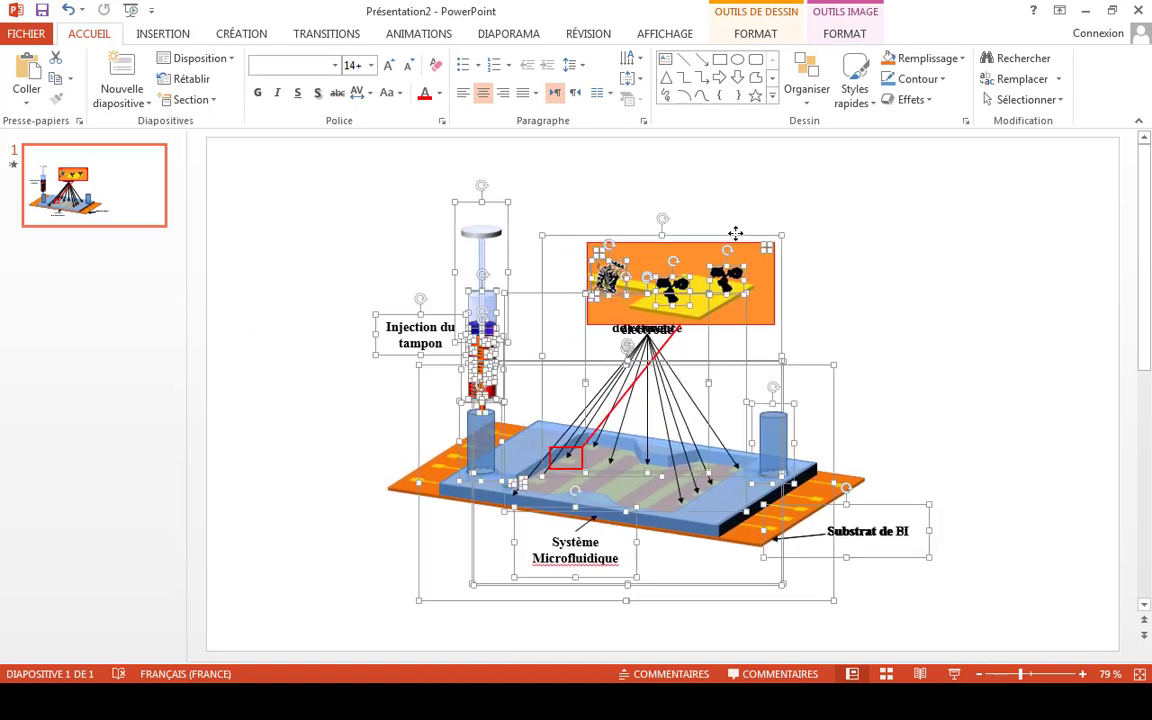
left_click(303, 199)
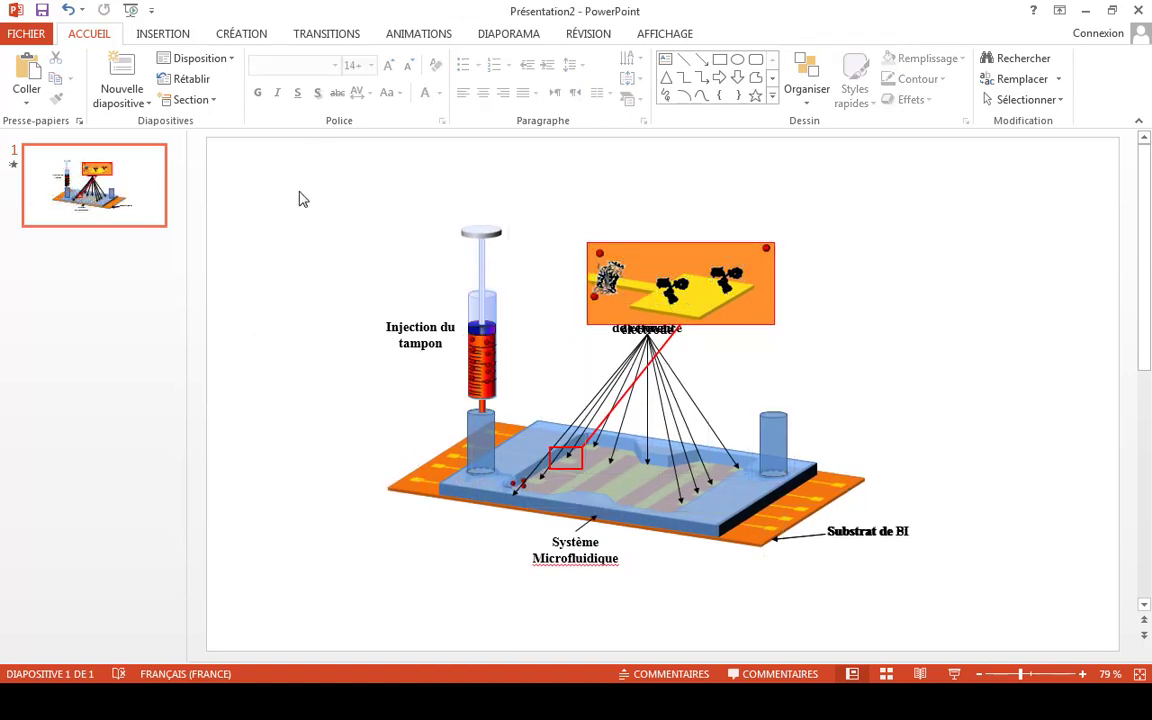
left_click(451, 495)
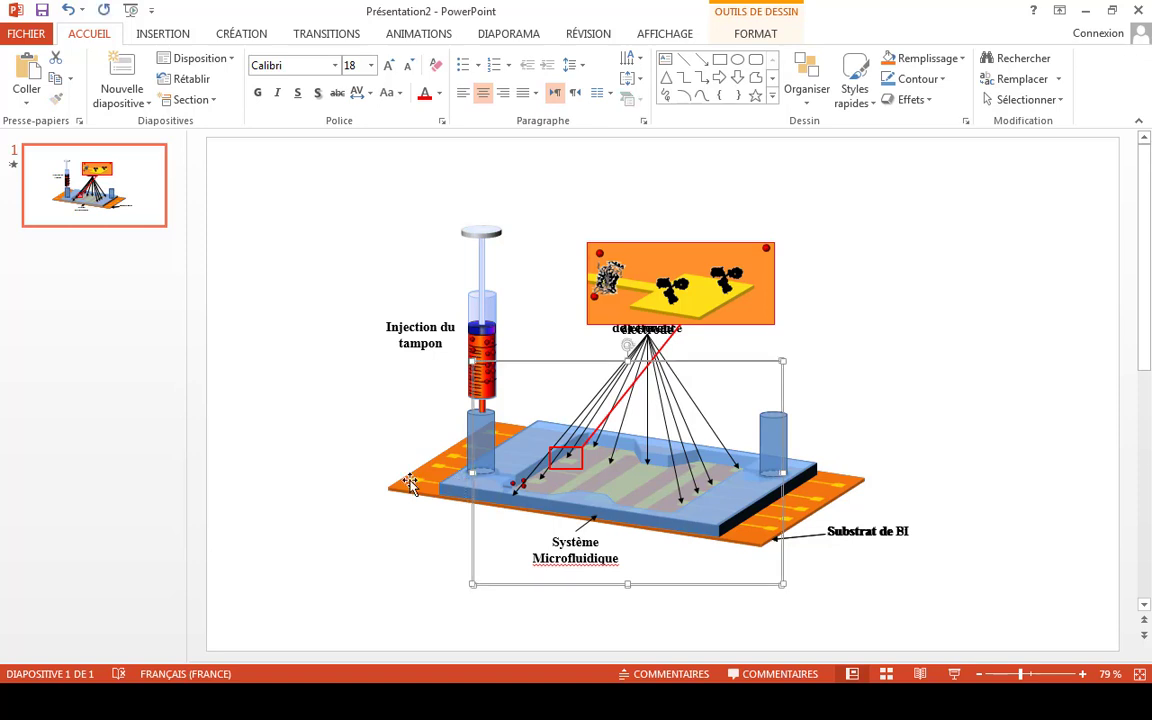
Step: Insert a second slide, clear its title and text placeholders, and paste the blue chip plate
left_click(81, 327)
right_click(83, 327)
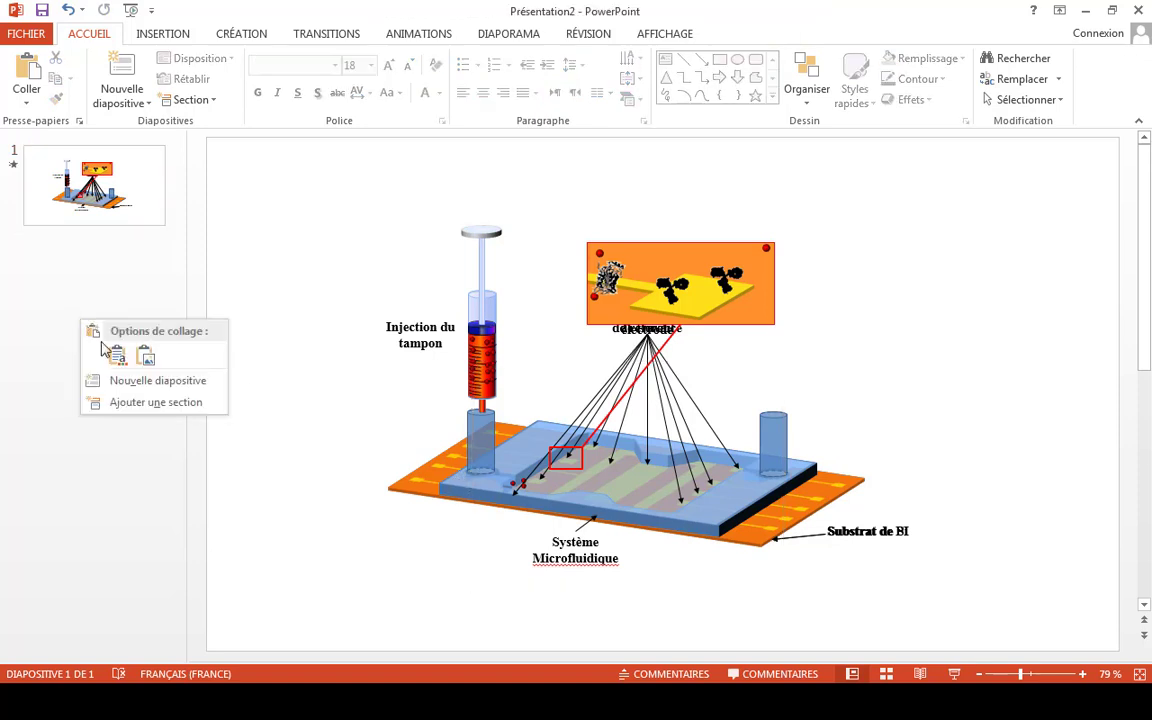
left_click(141, 380)
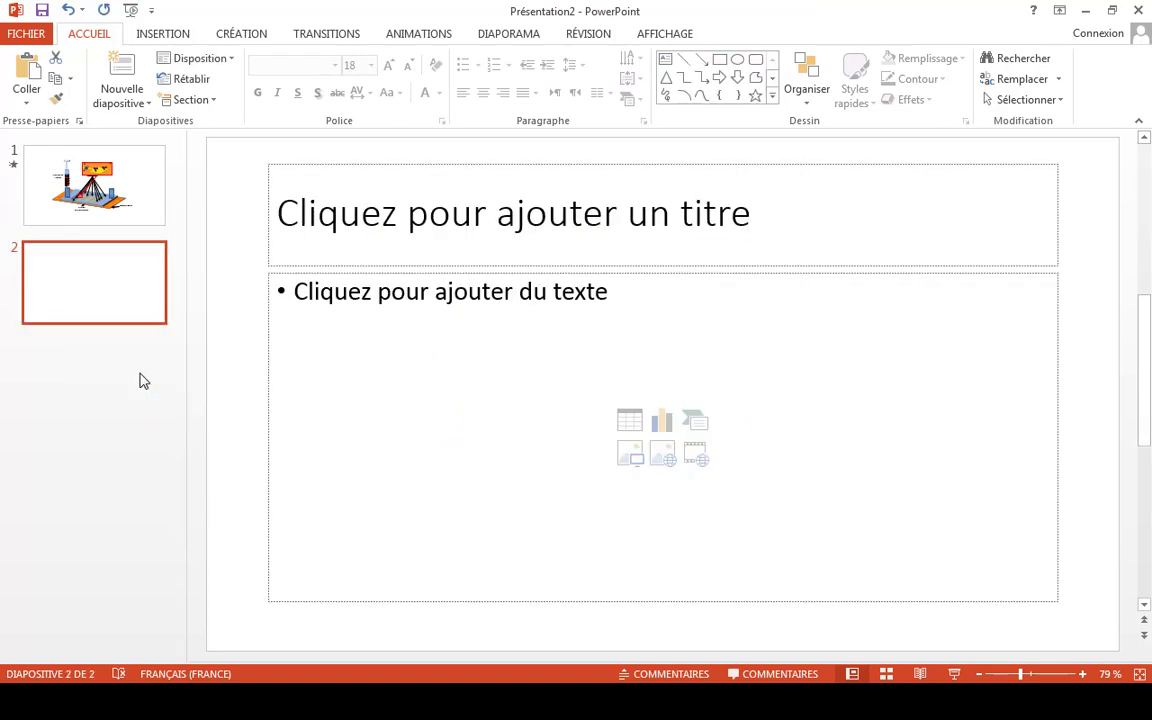
left_click(242, 393)
key("ctrl+a")
key("Delete")
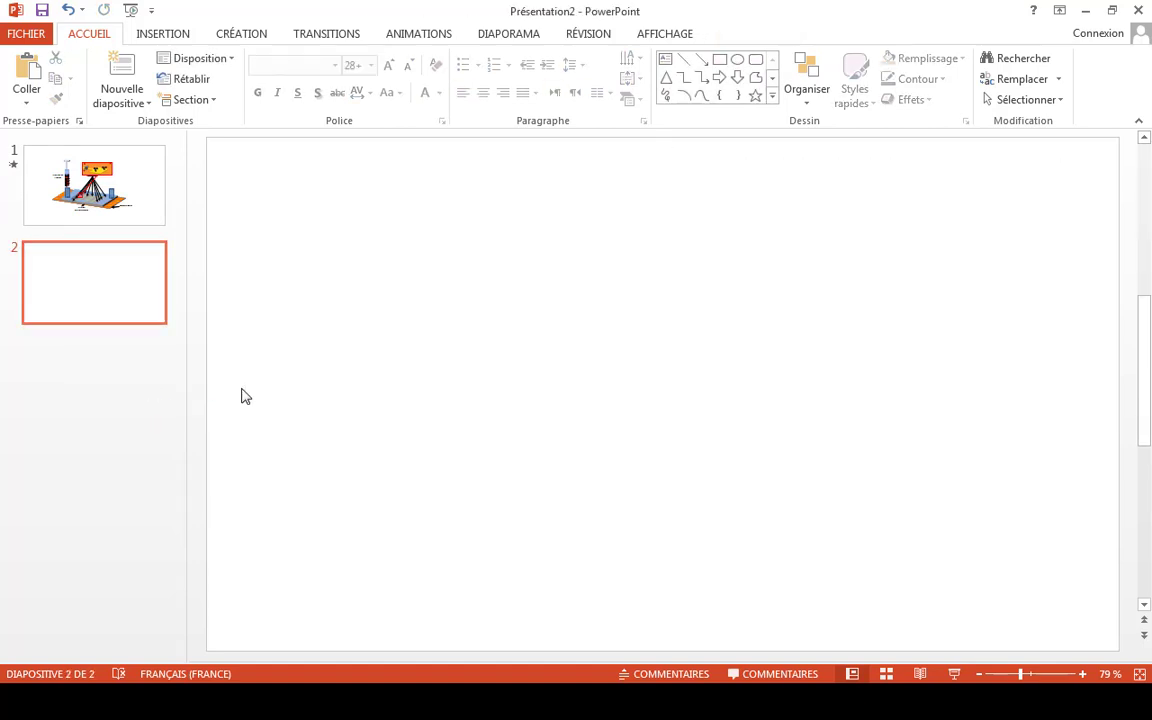
key("ctrl+v")
left_click(328, 357)
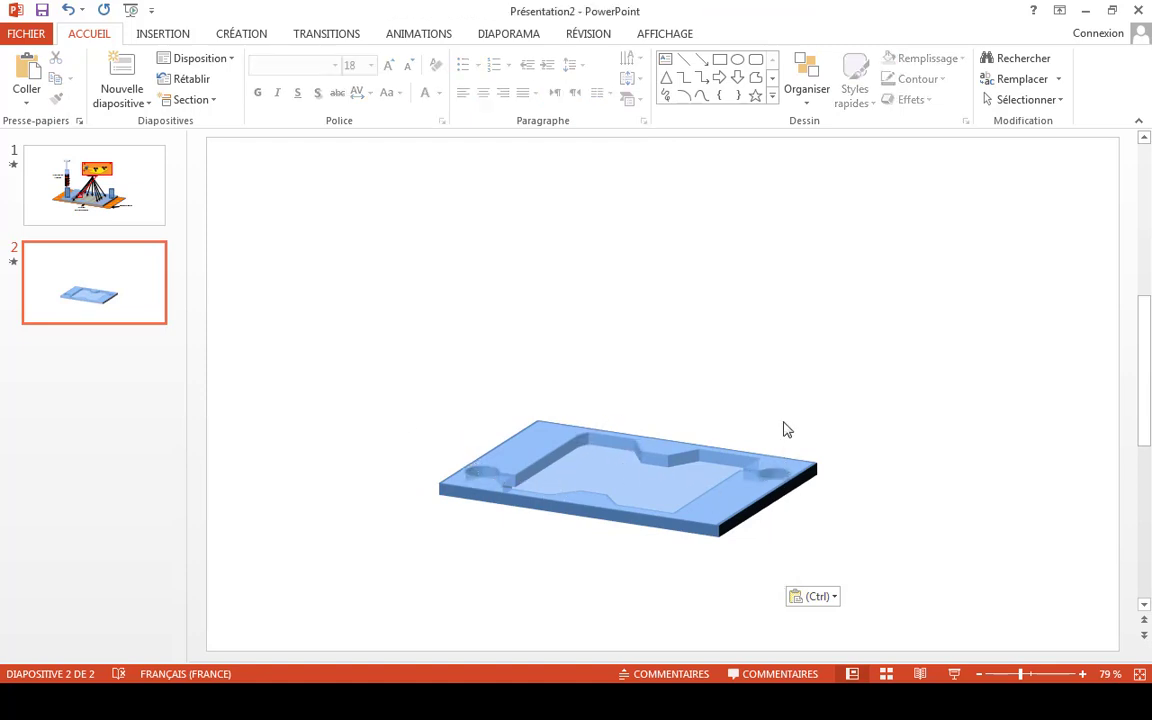
left_click(150, 198)
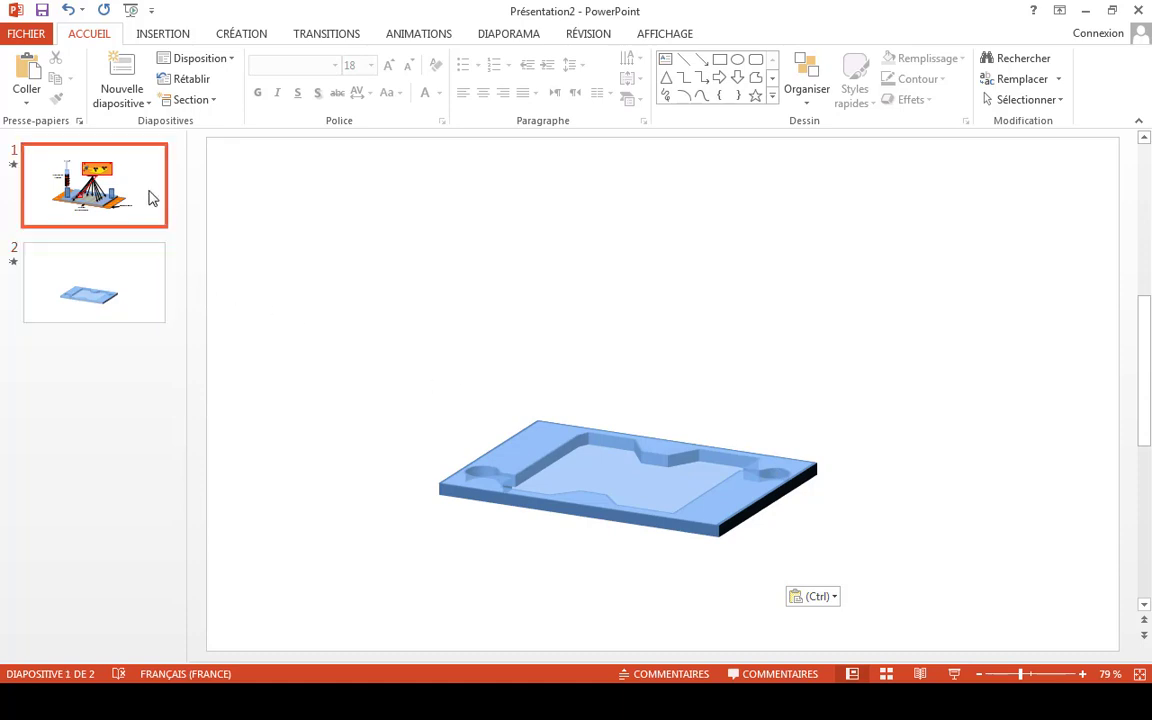
left_click(470, 430)
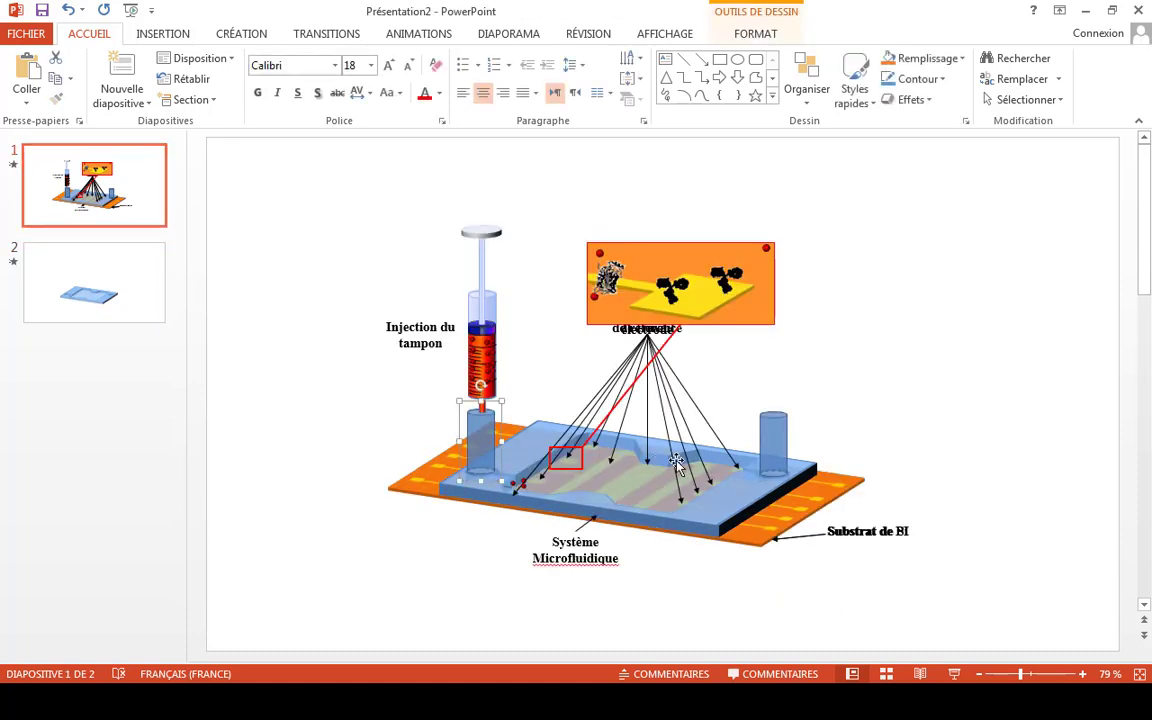
left_click(783, 447, "shift")
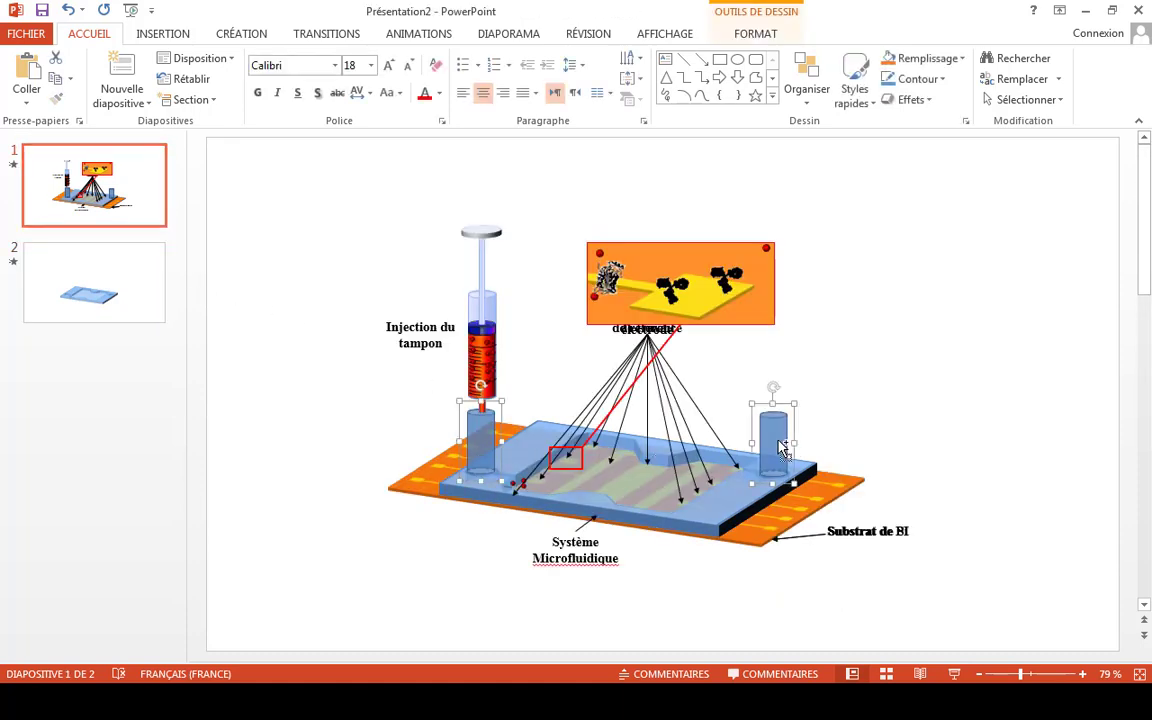
left_click(100, 272)
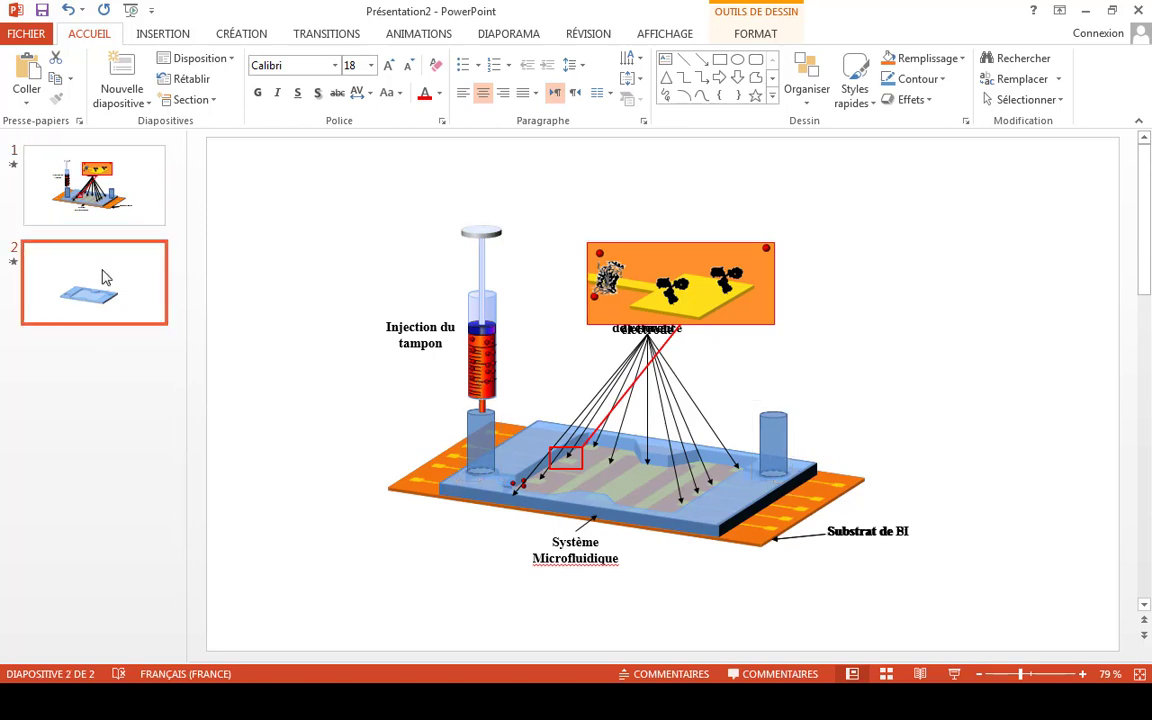
key("ctrl+v")
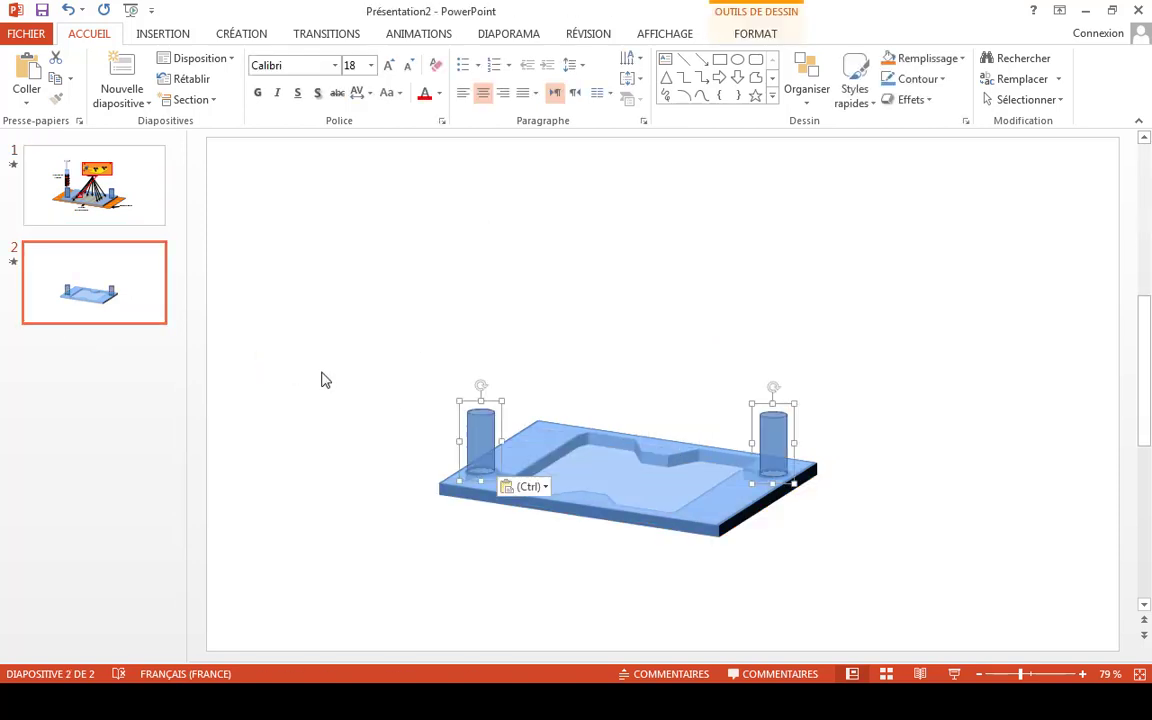
left_click(627, 327)
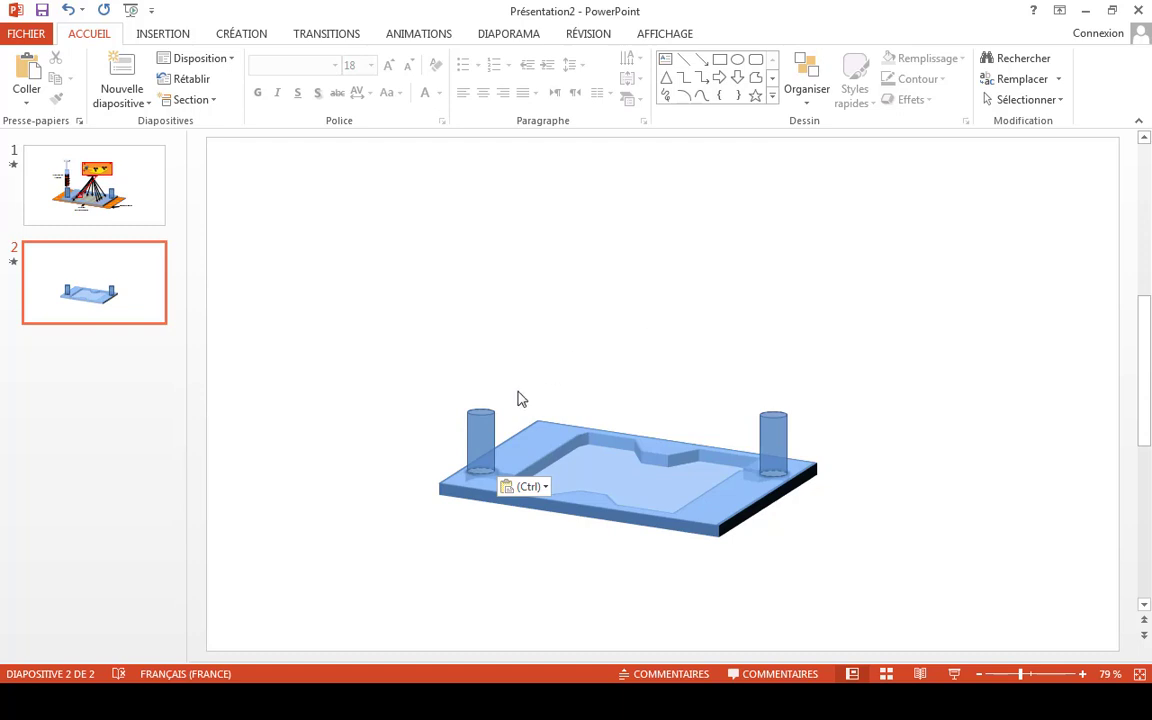
key("ctrl+z")
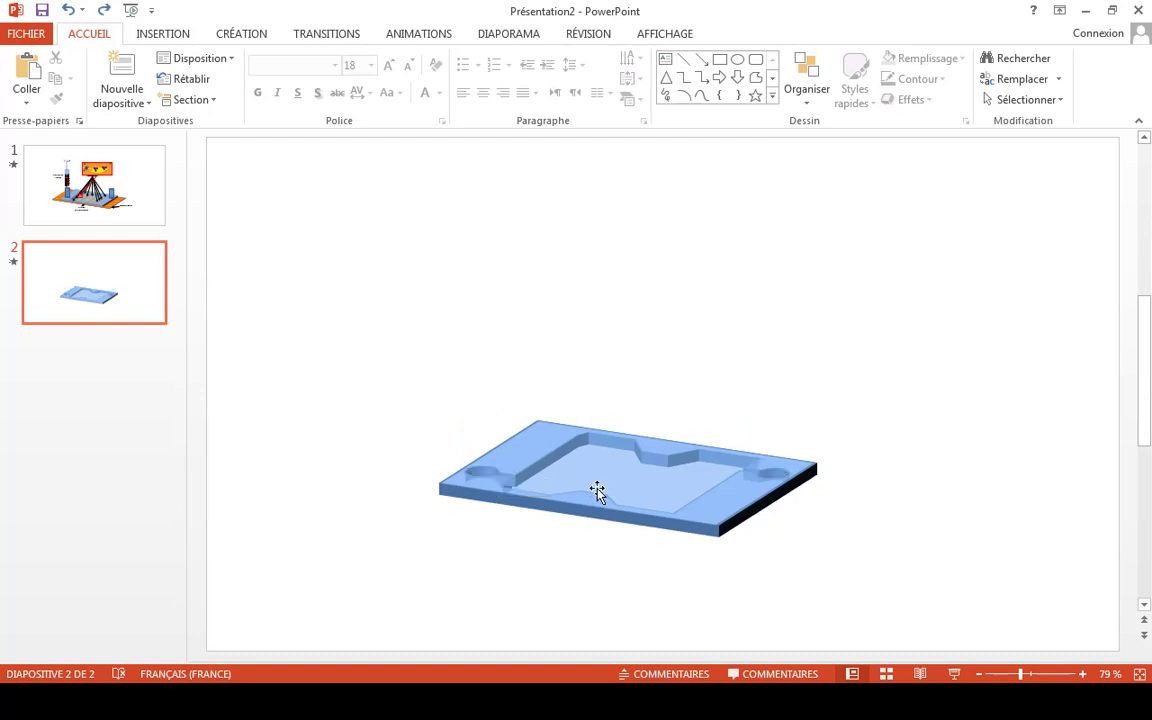
Step: Lift the transparent top cover off the chip and delete it, keeping the grooved base
left_click(639, 466)
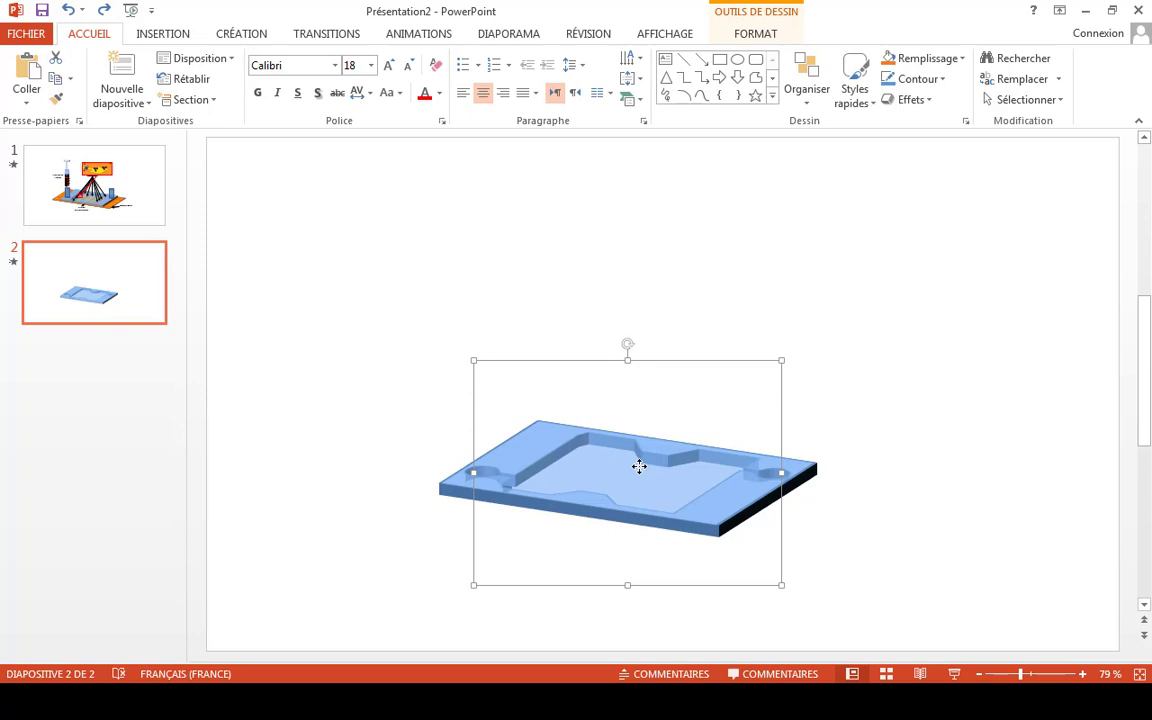
key("Up")
key("Up")
key("Up")
key("Up")
key("Up")
key("Up")
key("Up")
key("Up")
key("Up")
key("Up")
key("Up")
key("Up")
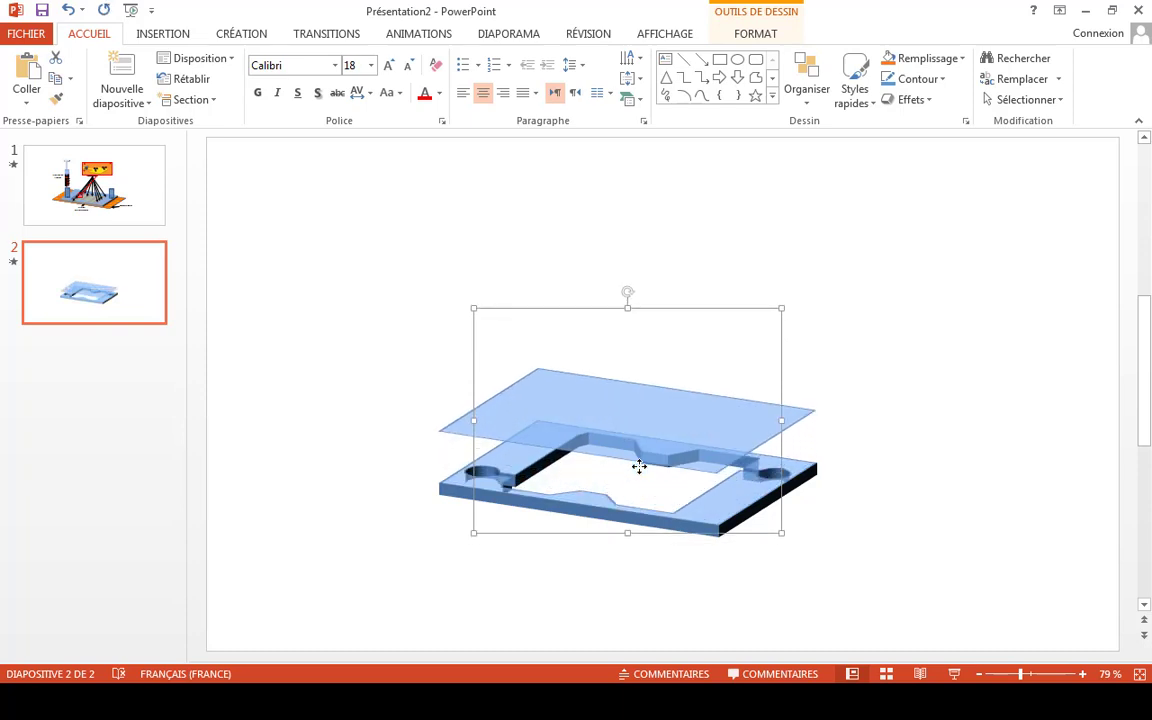
key("Up")
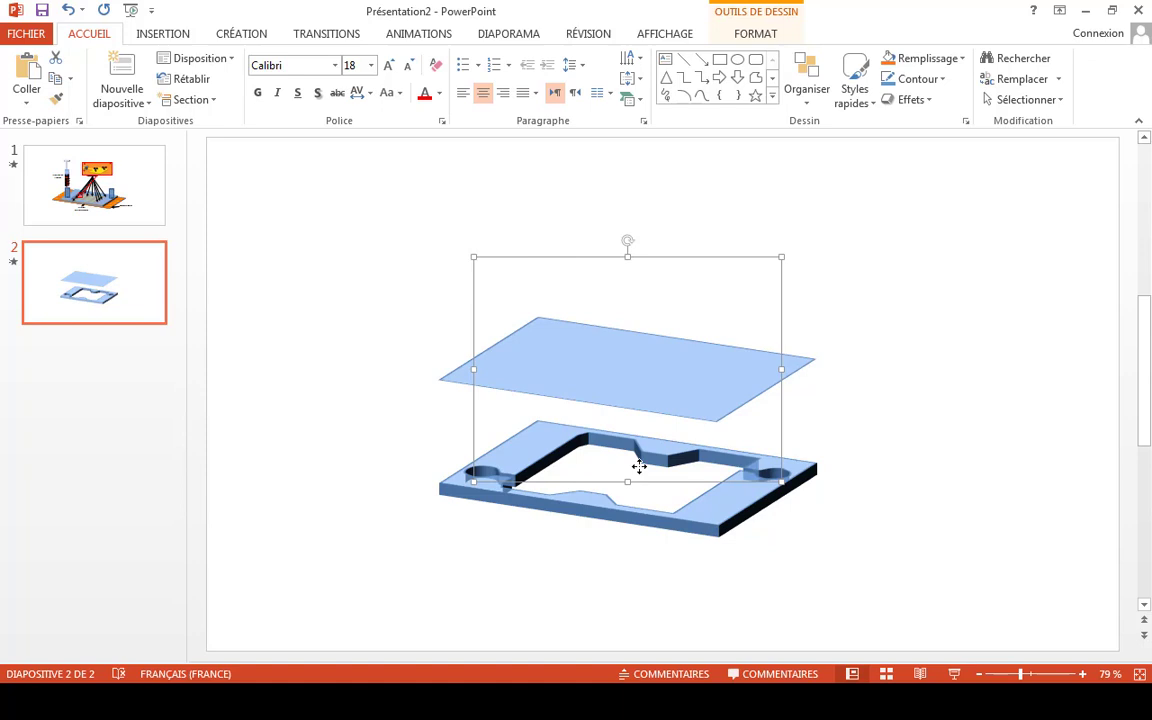
key("Delete")
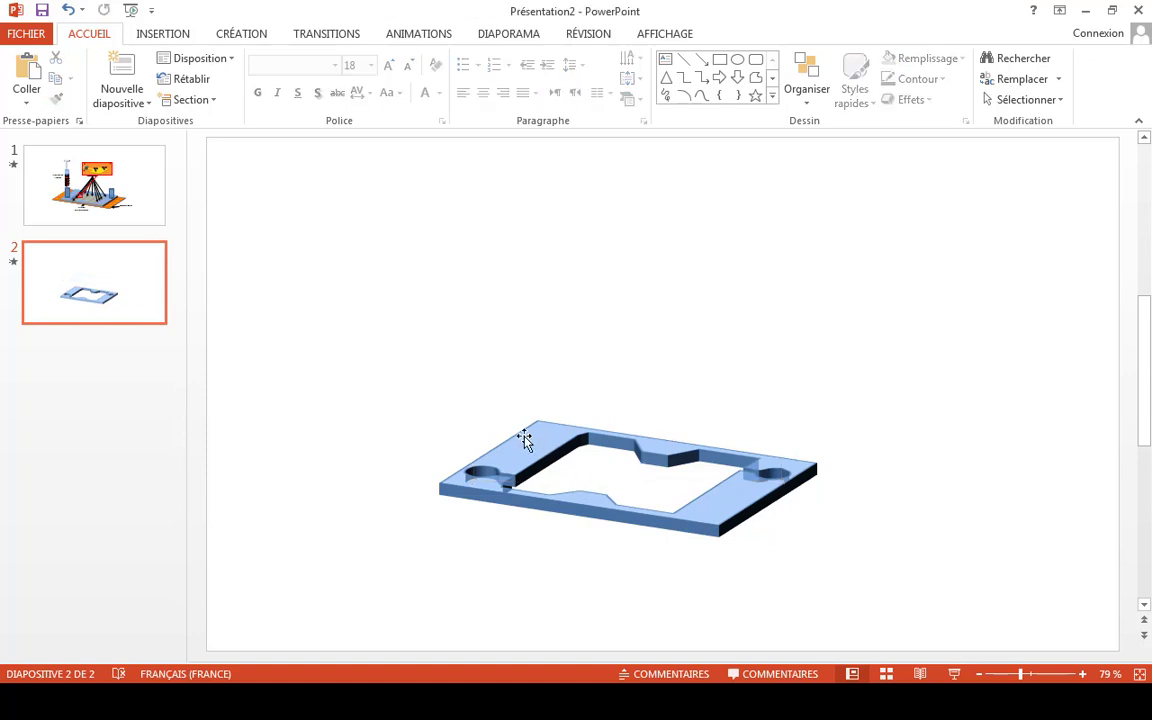
left_click(524, 438)
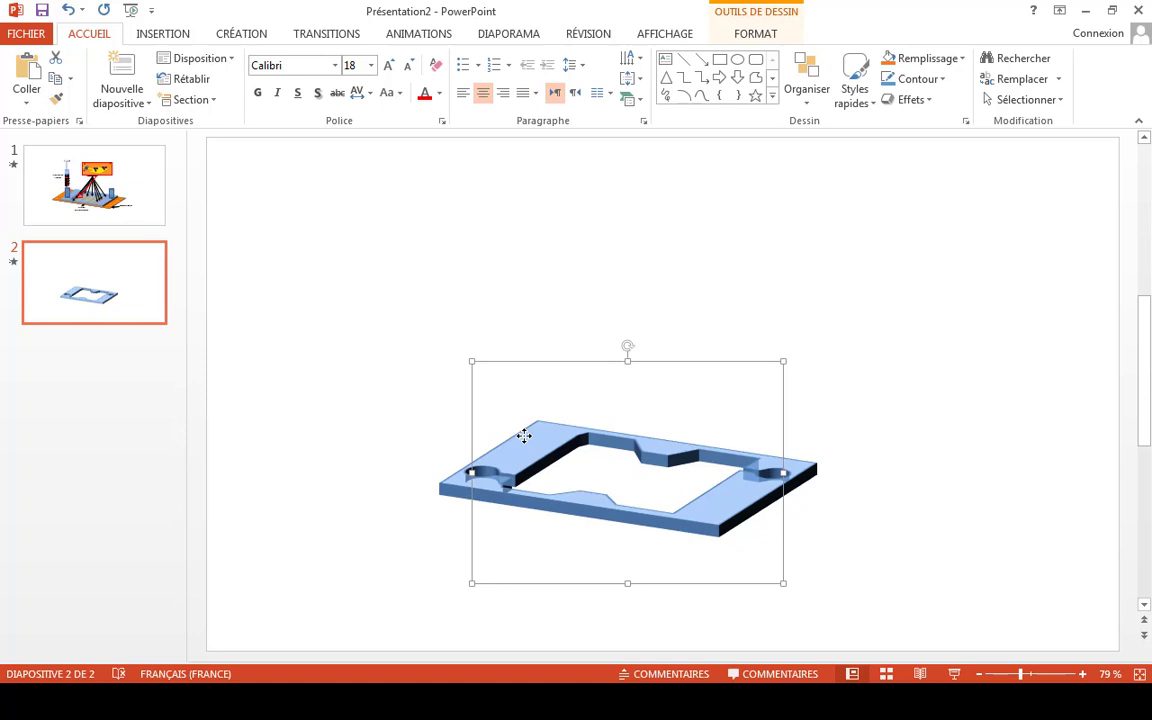
Step: Move the grooved base plate to the lower right and place a duplicate of it above
left_click_drag(524, 436, 768, 474)
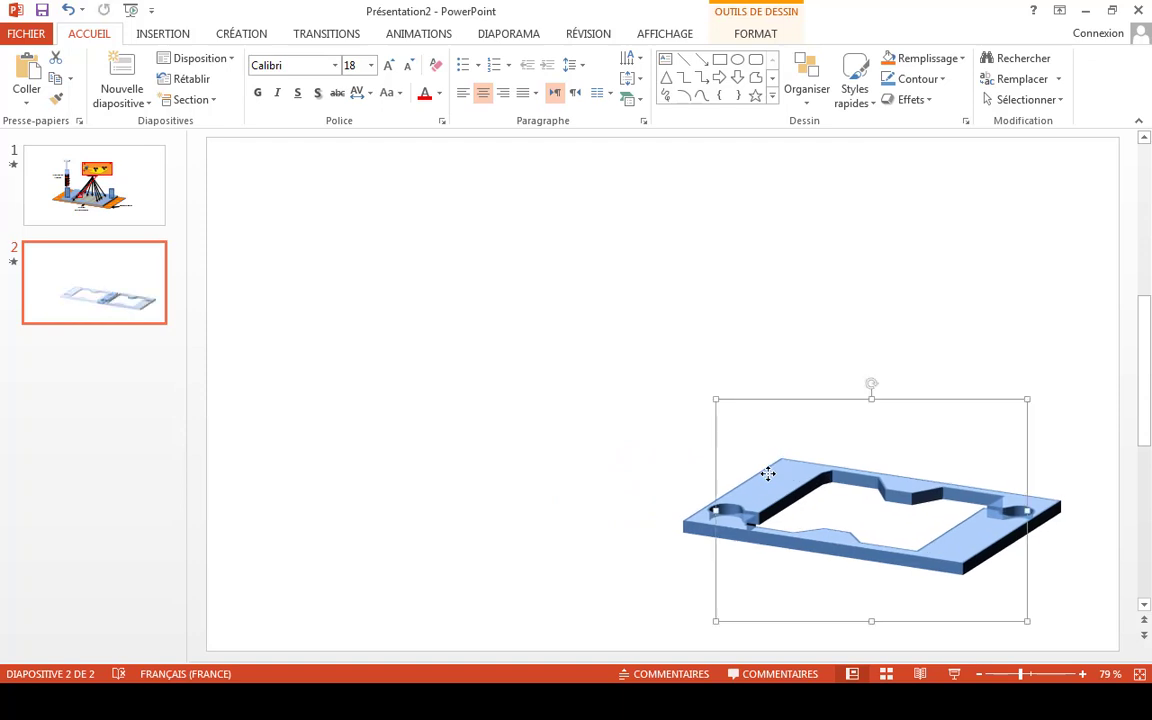
key("ctrl+c")
key("ctrl+v")
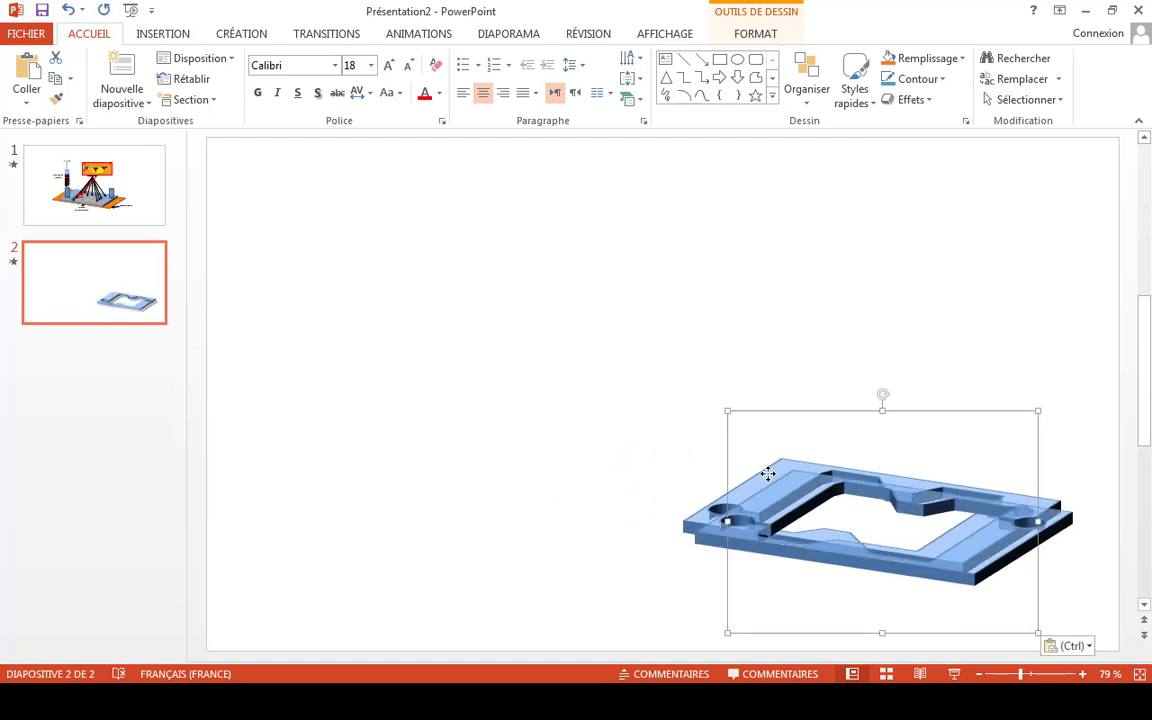
left_click_drag(766, 474, 738, 302)
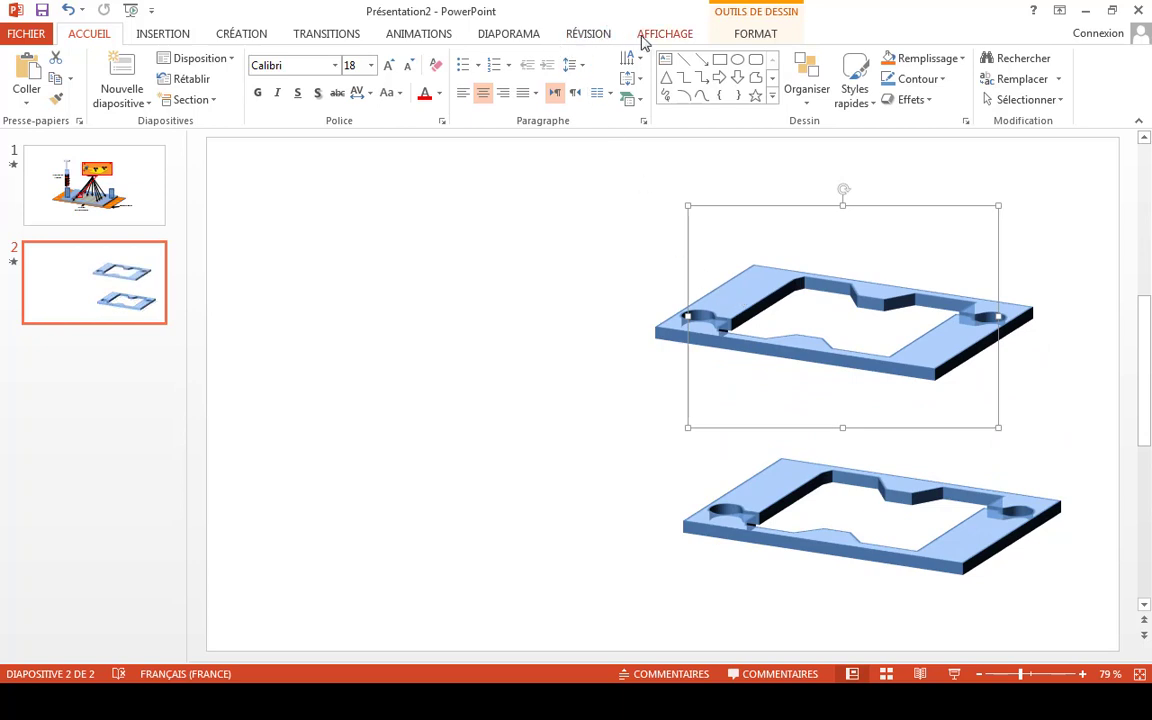
Step: Browse the 3D Rotation effects without applying any, then move the duplicate layer left and delete it
left_click(756, 36)
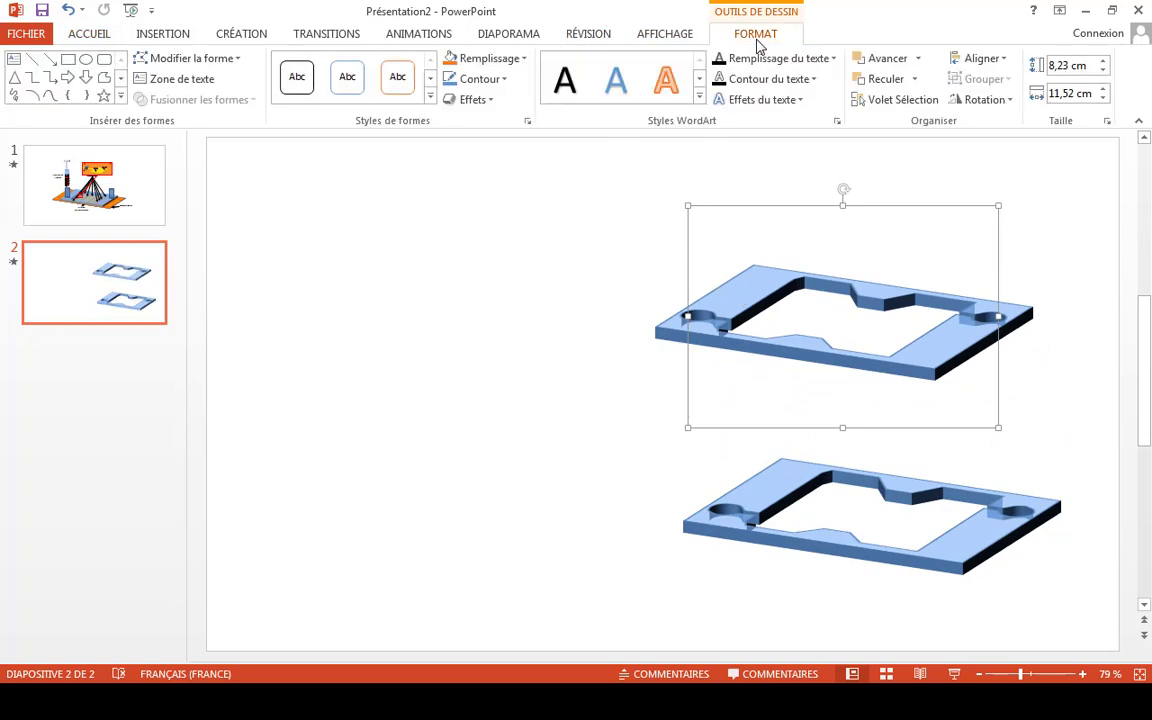
left_click(490, 102)
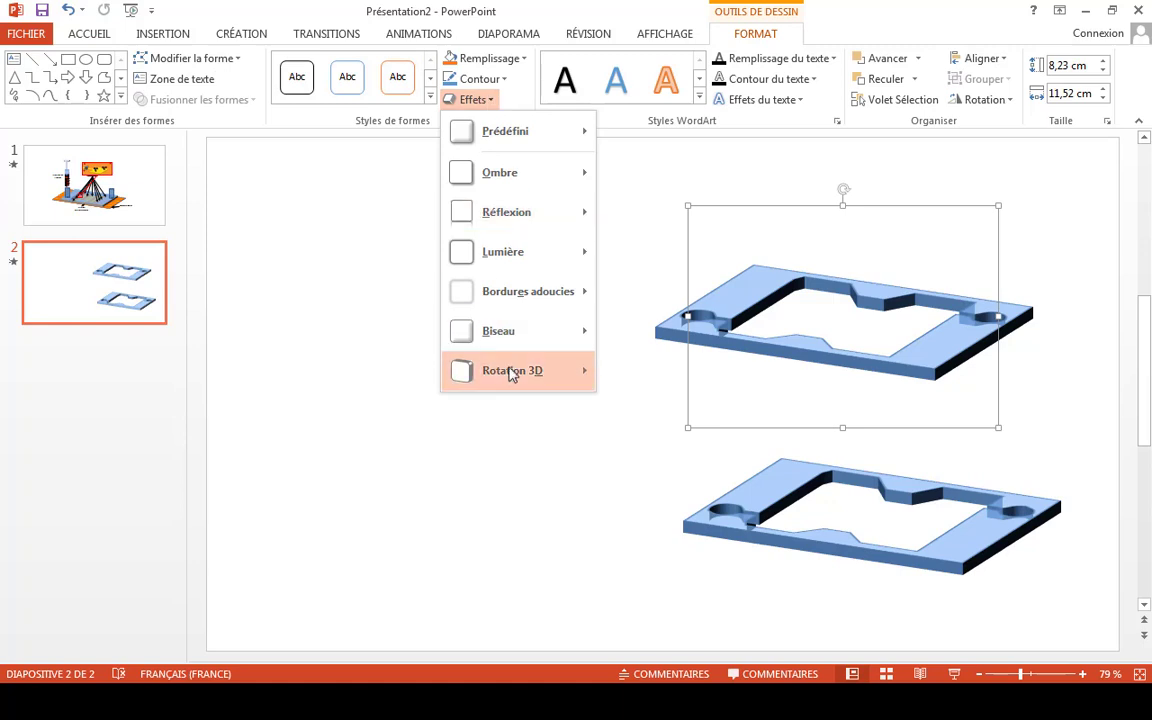
mouse_move(512, 374)
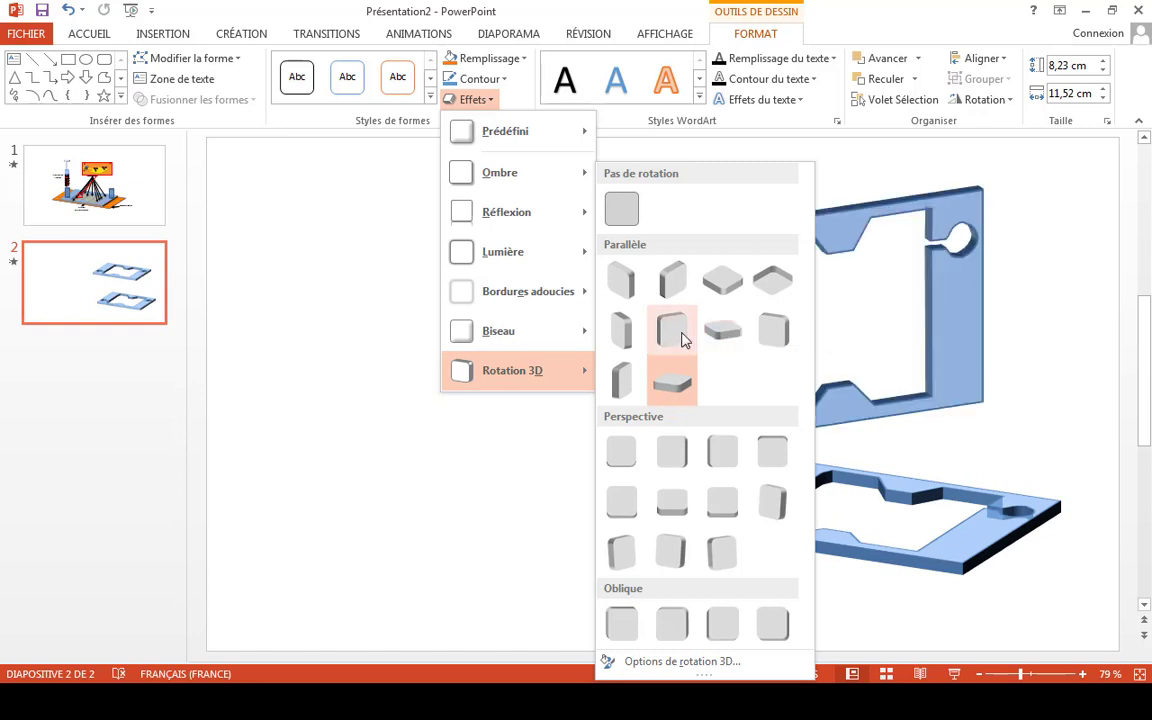
left_click(968, 330)
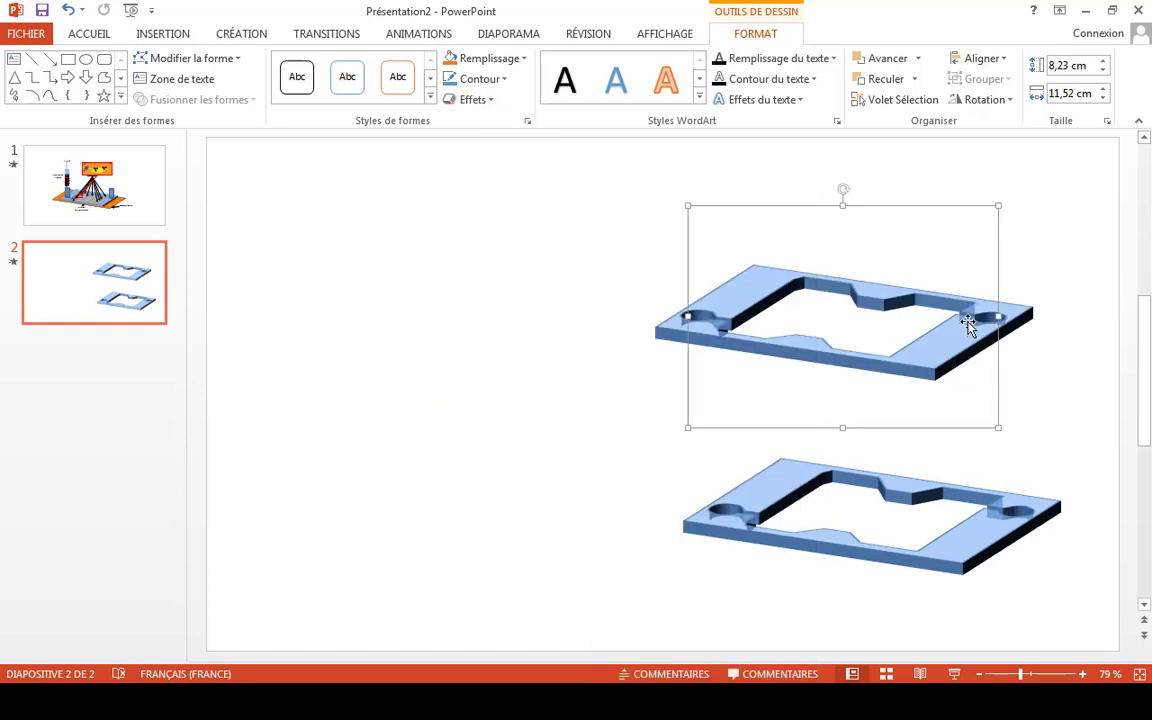
left_click_drag(969, 326, 455, 432)
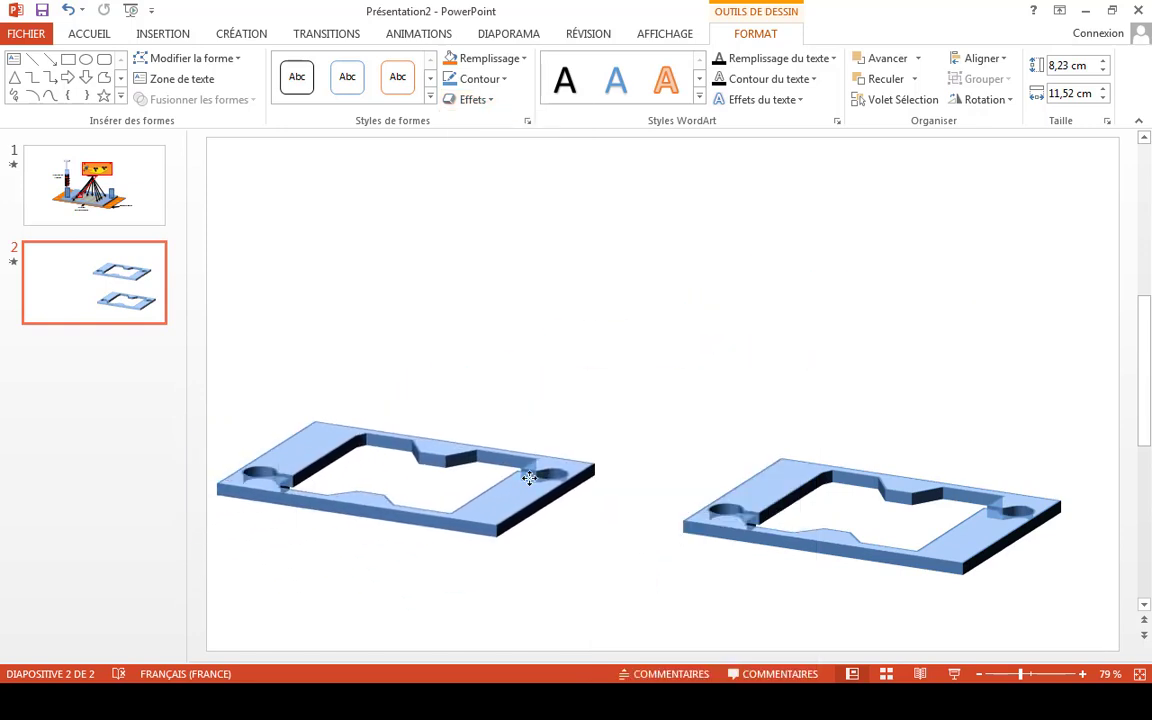
left_click(486, 100)
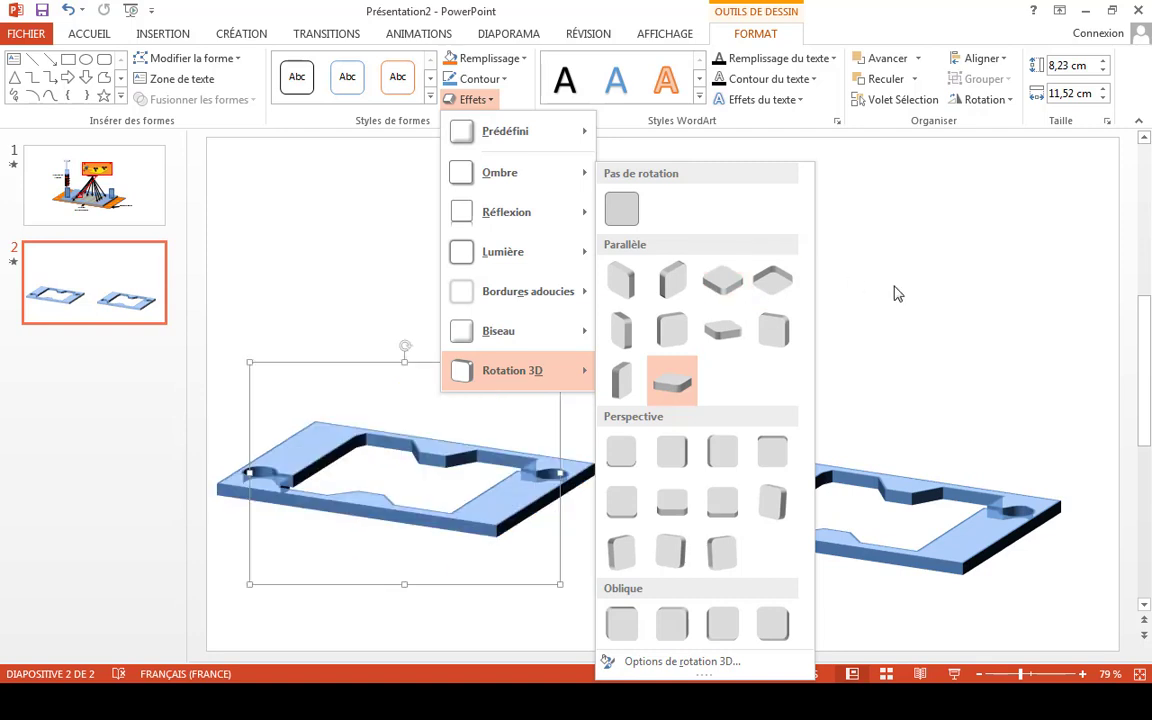
left_click(850, 320)
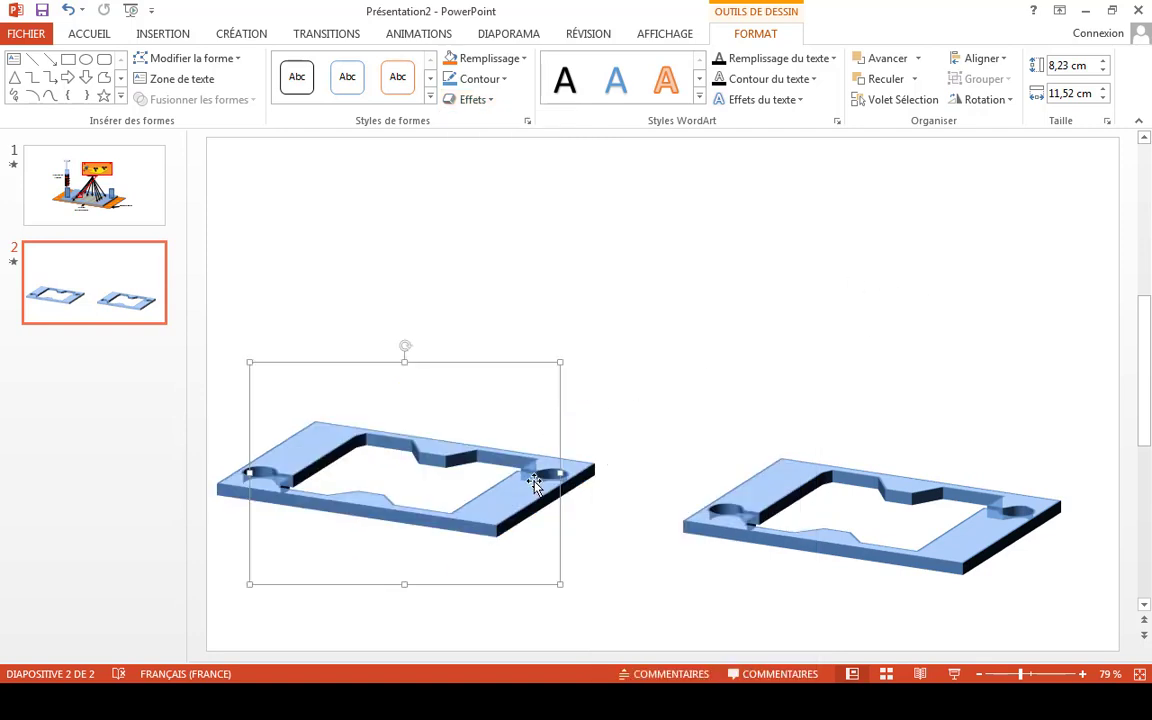
key("Delete")
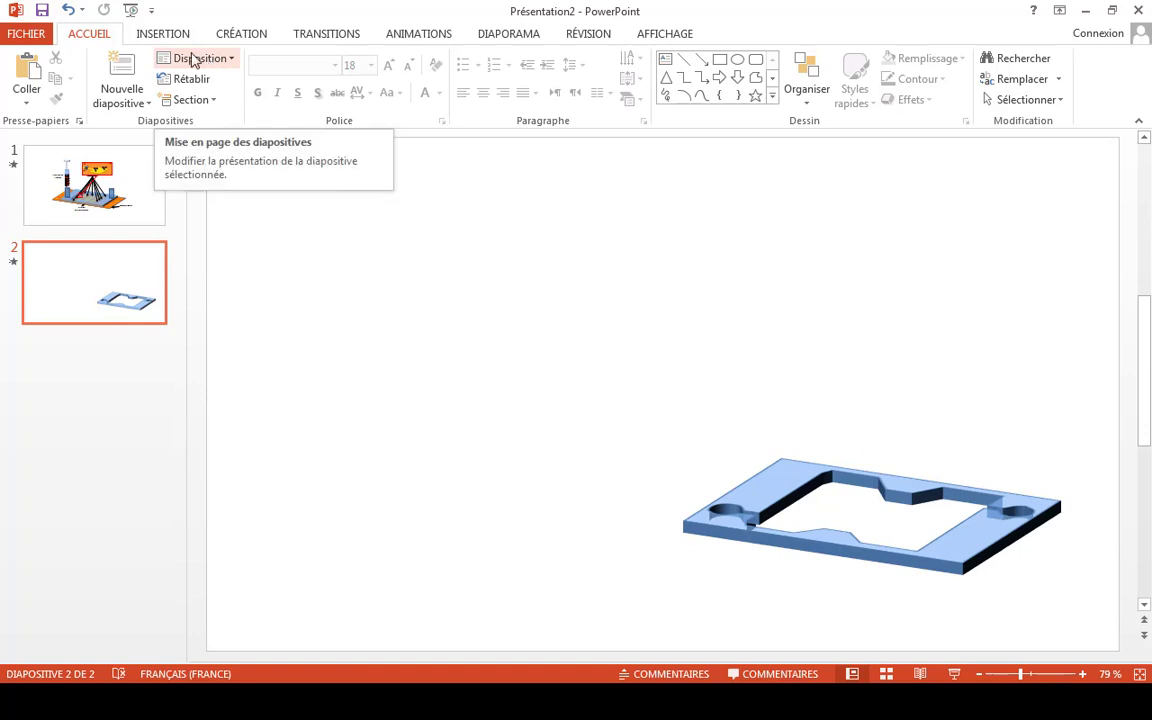
Step: Draw a rectangular Frame shape to the left of the channel layer
left_click(162, 35)
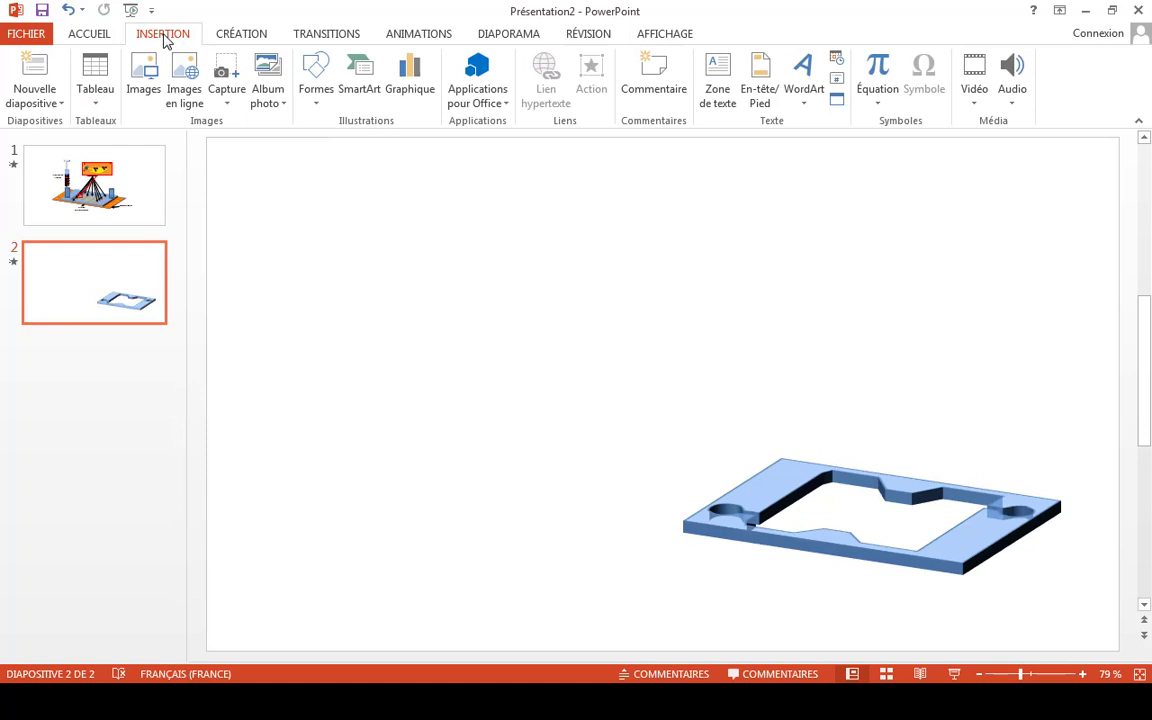
left_click(320, 100)
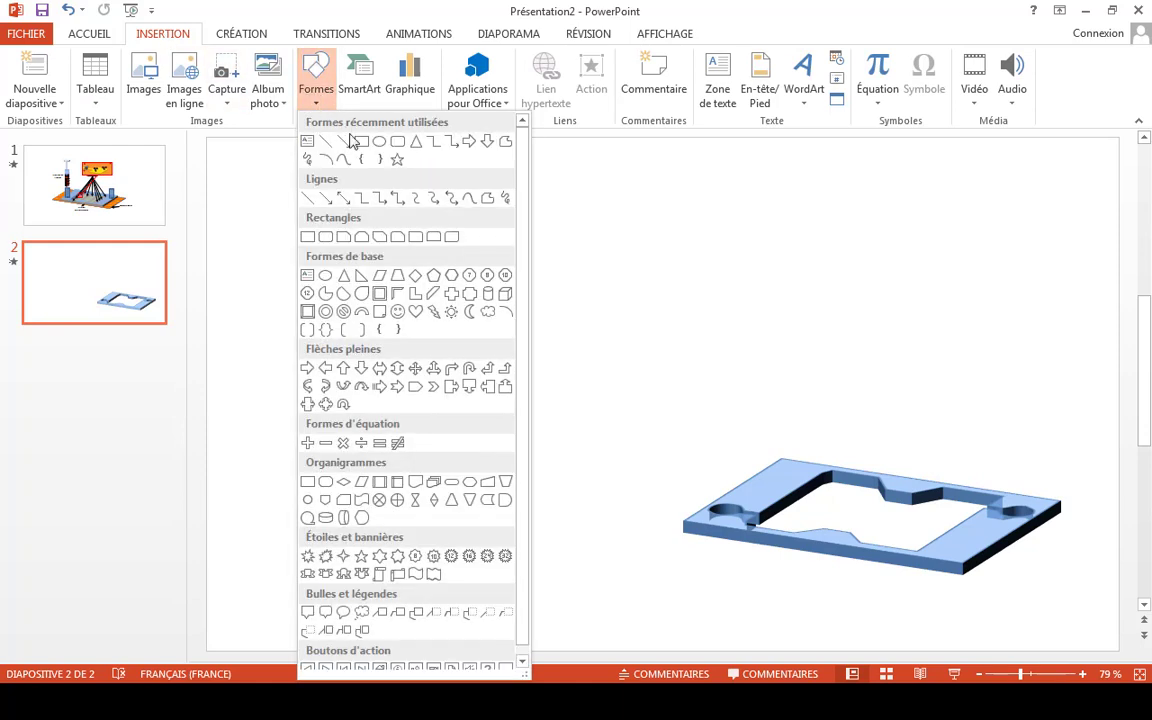
left_click(381, 294)
left_click_drag(401, 332, 650, 513)
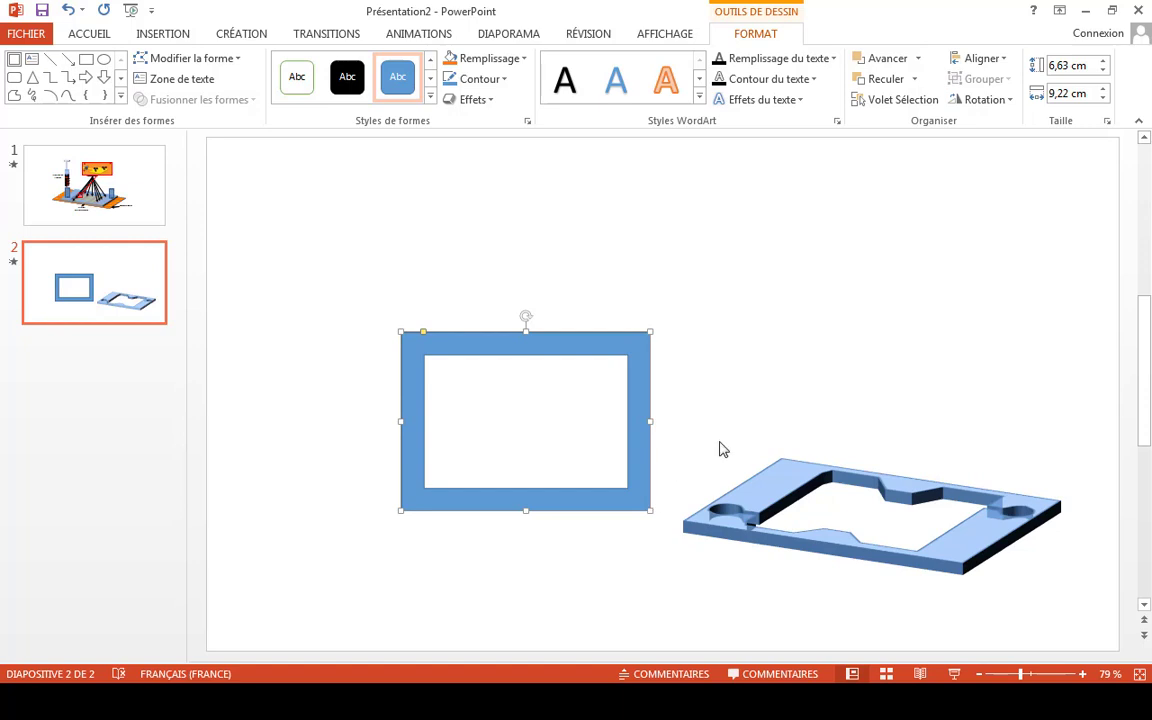
Step: Copy the channel layer's 3D formatting onto the frame with Format Painter and move the frame up-right
left_click(764, 475)
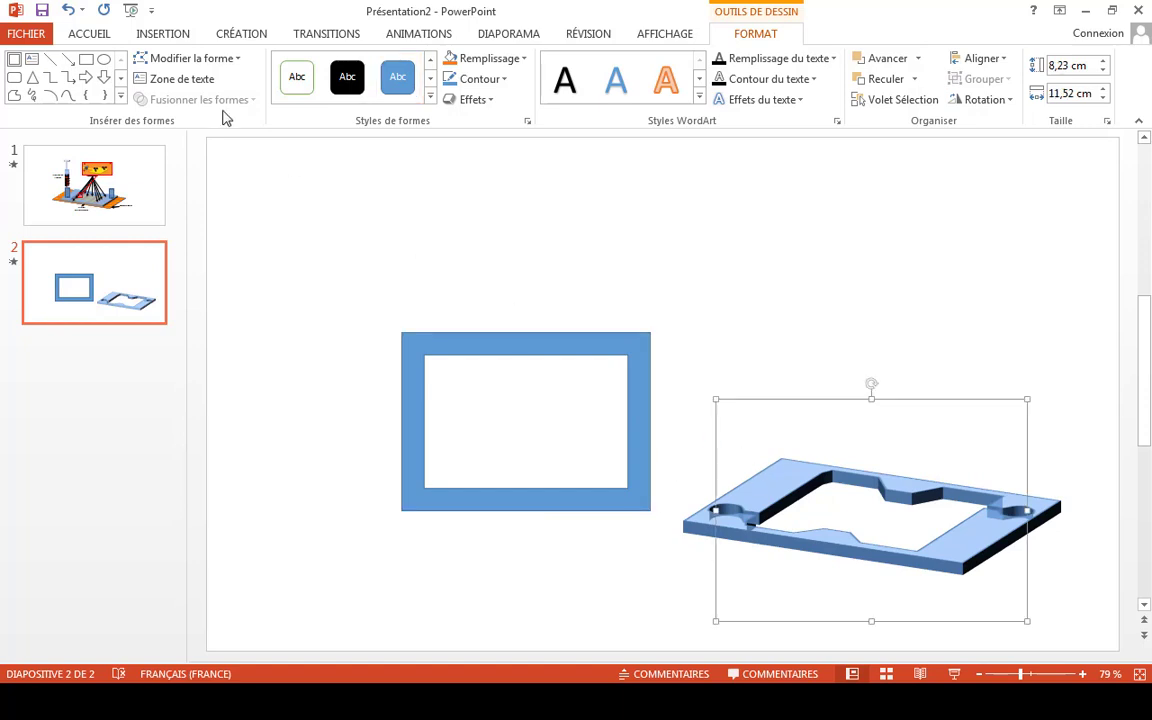
left_click(90, 33)
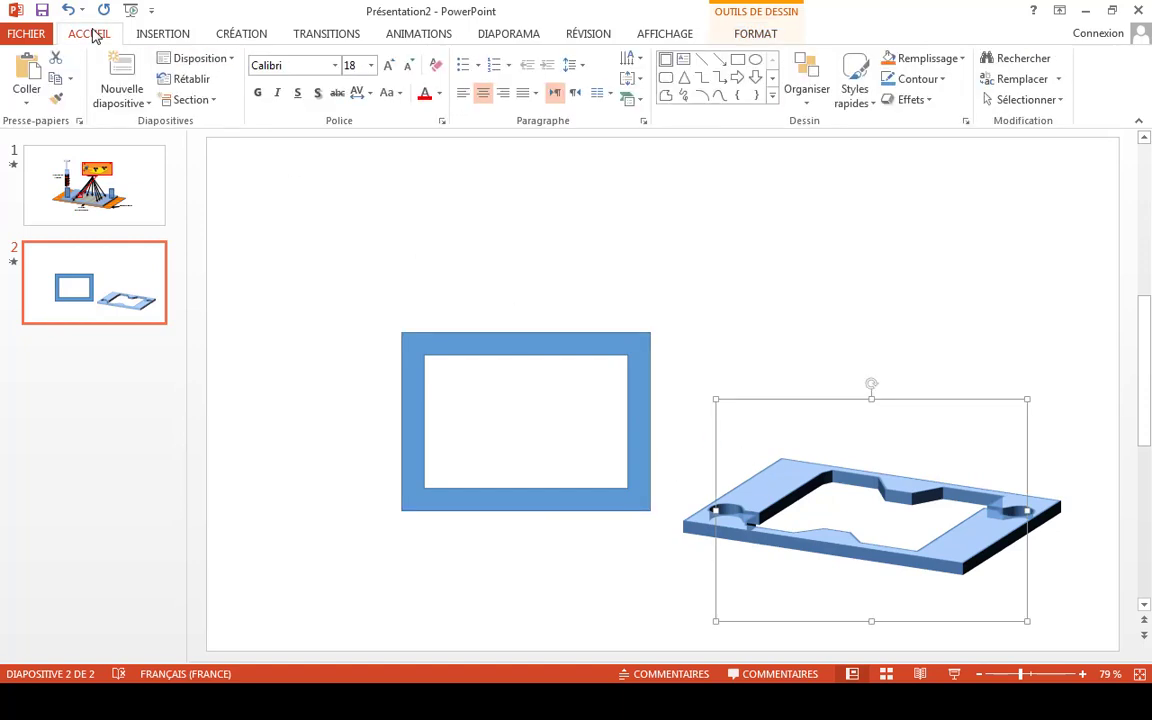
left_click(57, 98)
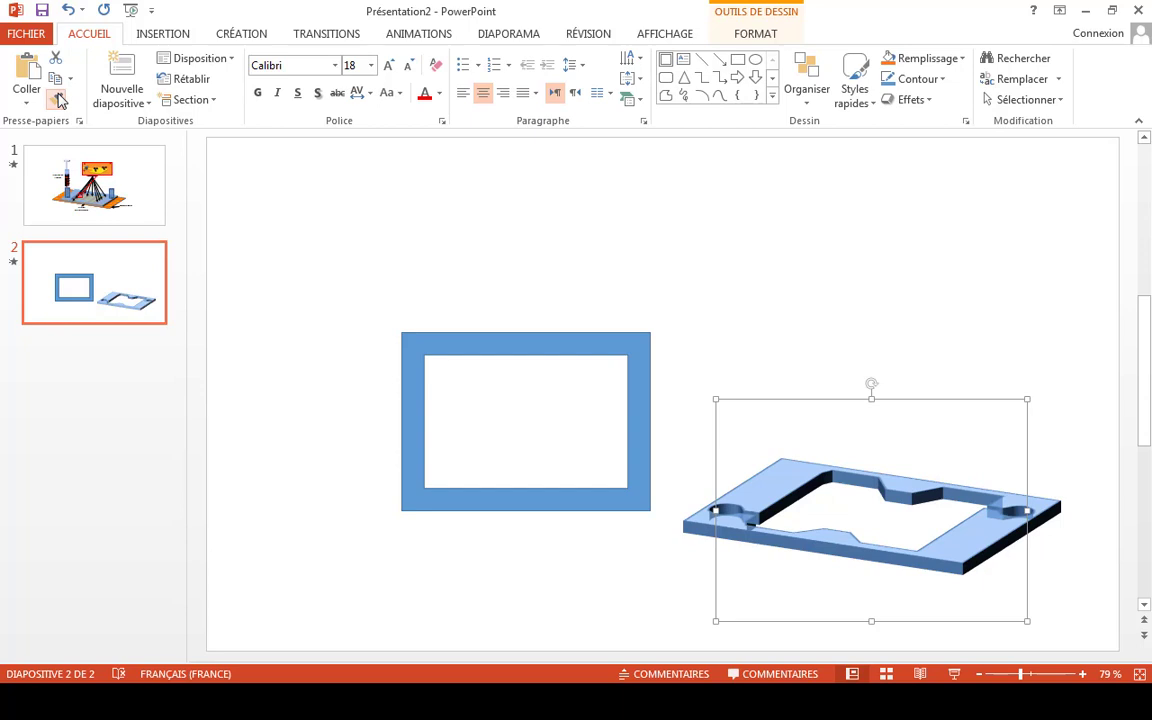
left_click(494, 340)
left_click(730, 368)
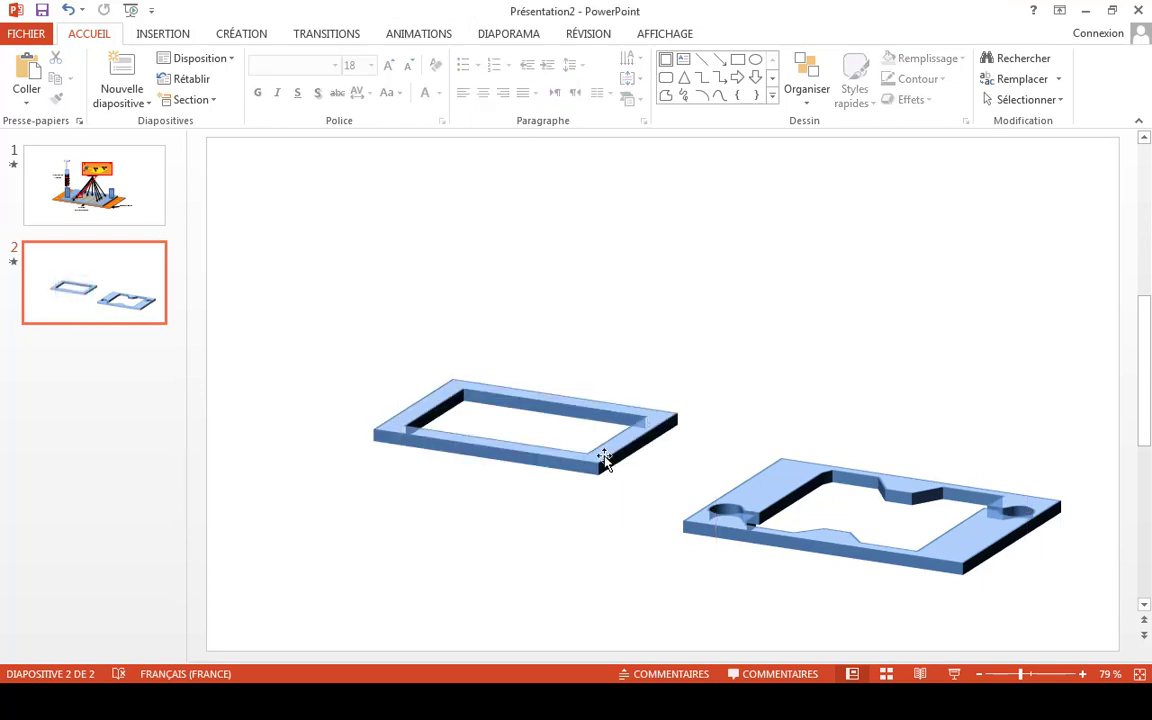
left_click_drag(595, 457, 755, 383)
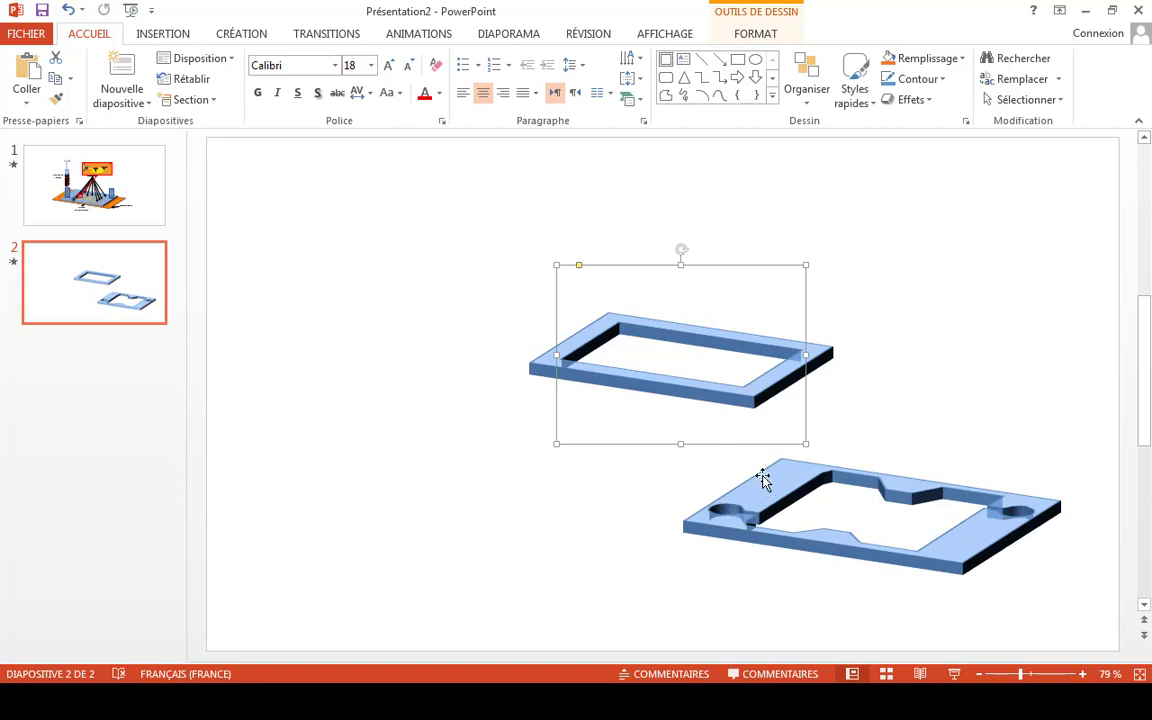
Step: Reposition and widen the 3D frame, then switch its outline into Edit Points mode
right_click(746, 397)
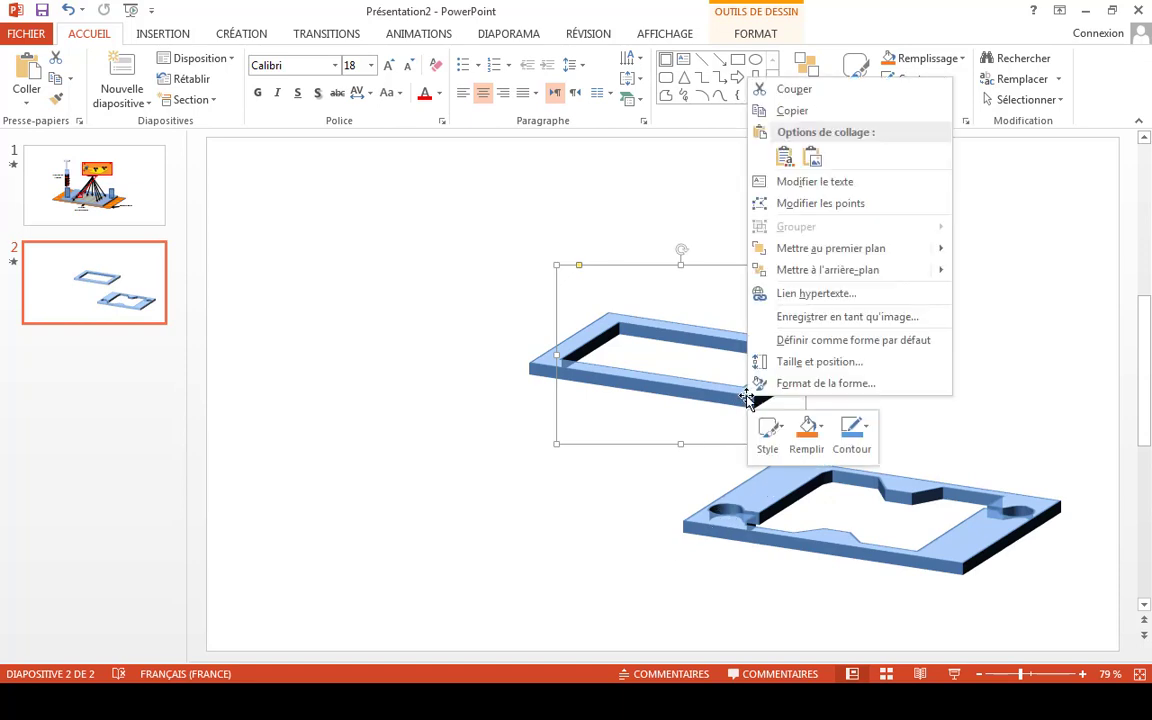
left_click(819, 206)
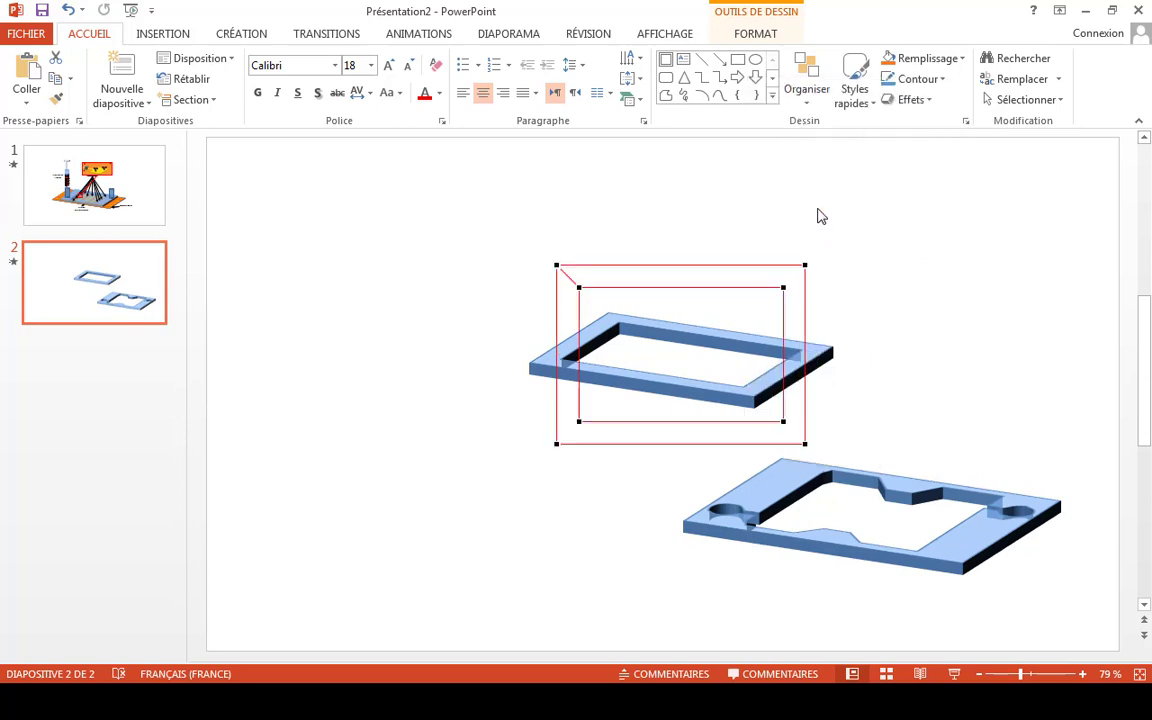
left_click(780, 254)
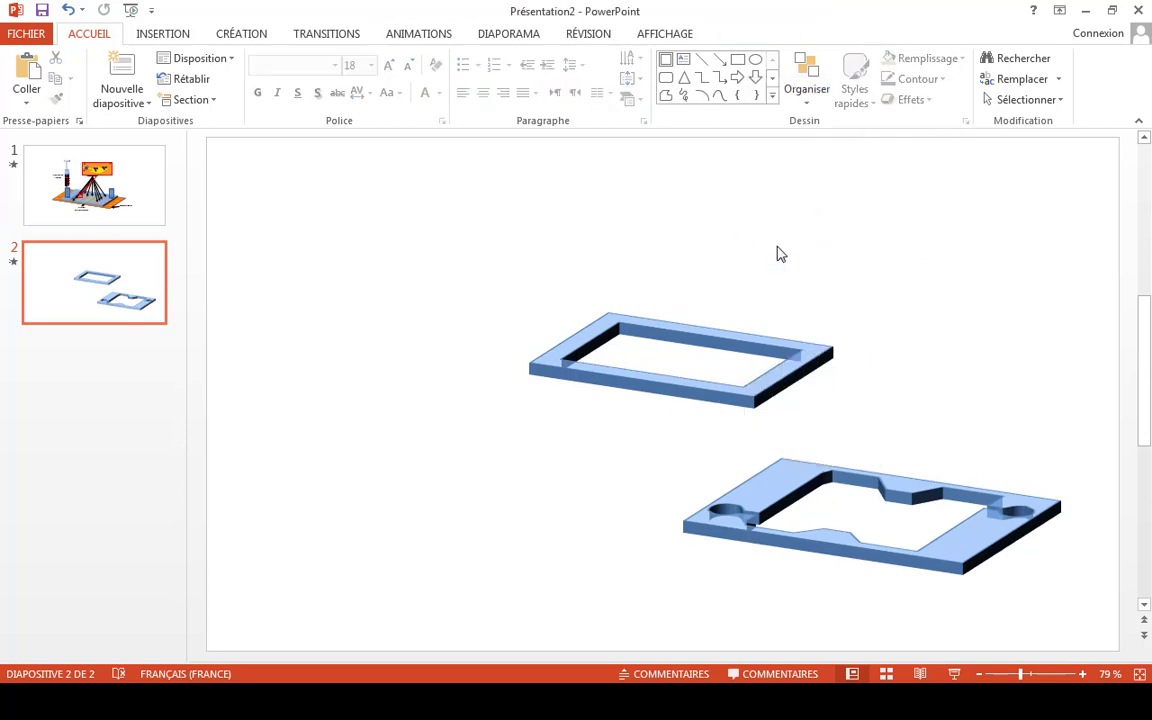
left_click_drag(648, 385, 419, 342)
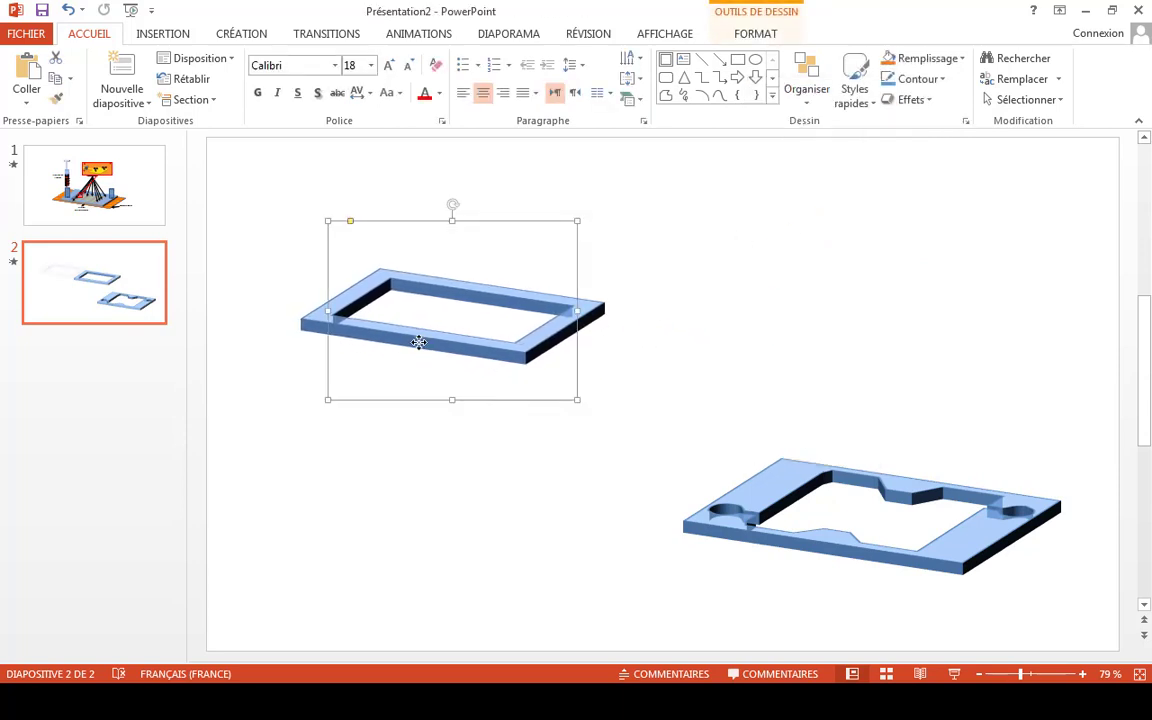
right_click(419, 342)
left_click(800, 218)
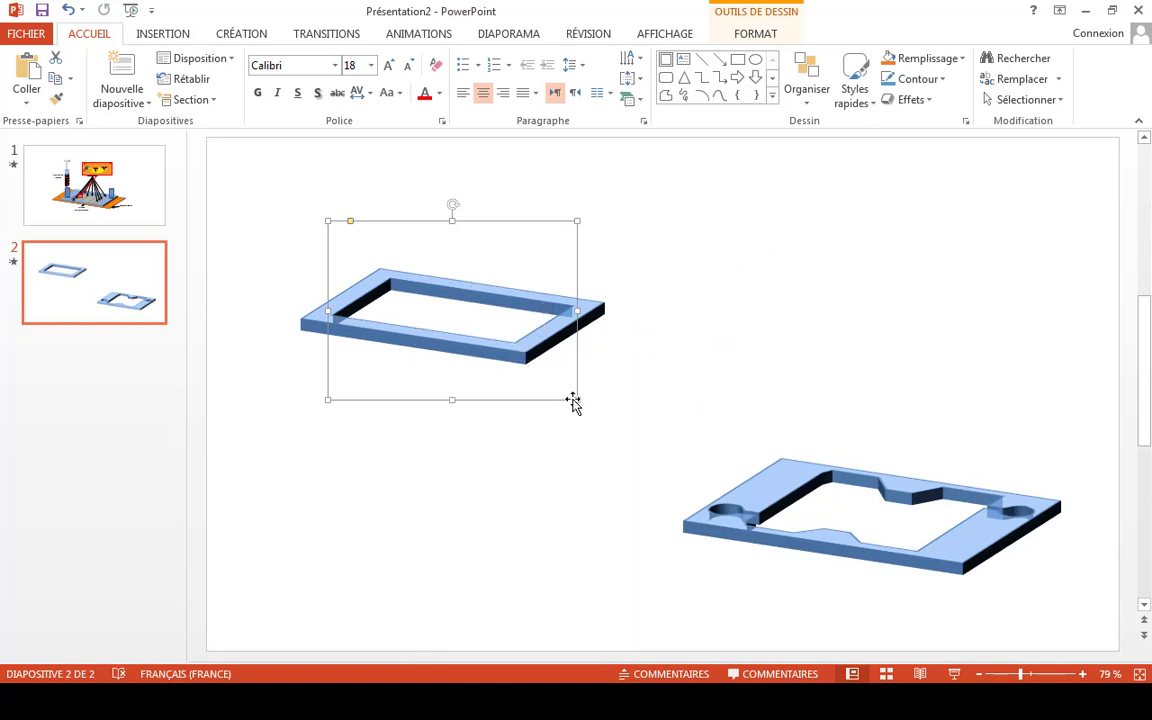
left_click_drag(574, 400, 685, 465)
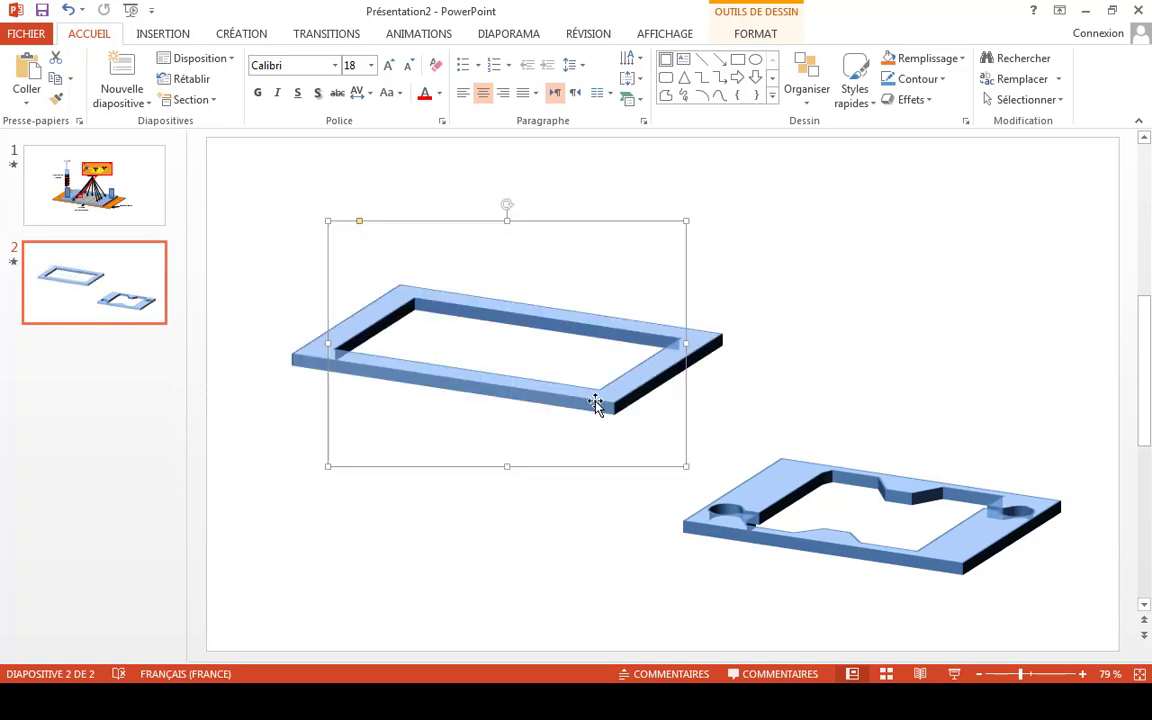
right_click(595, 403)
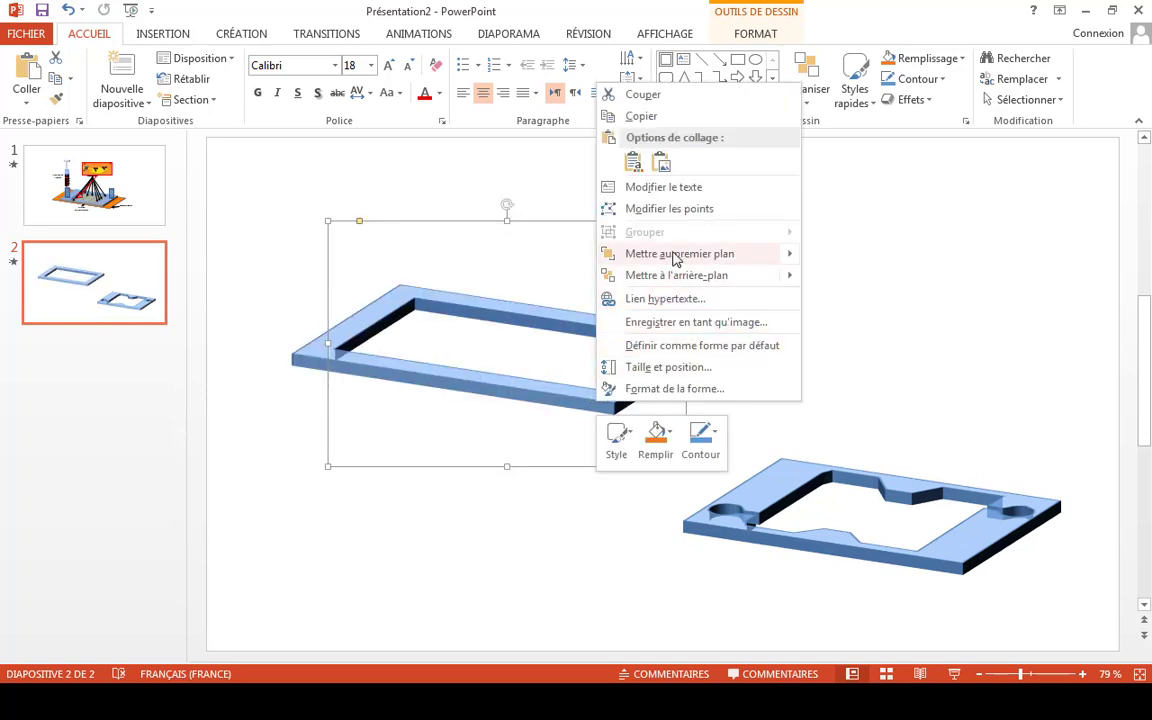
left_click(686, 219)
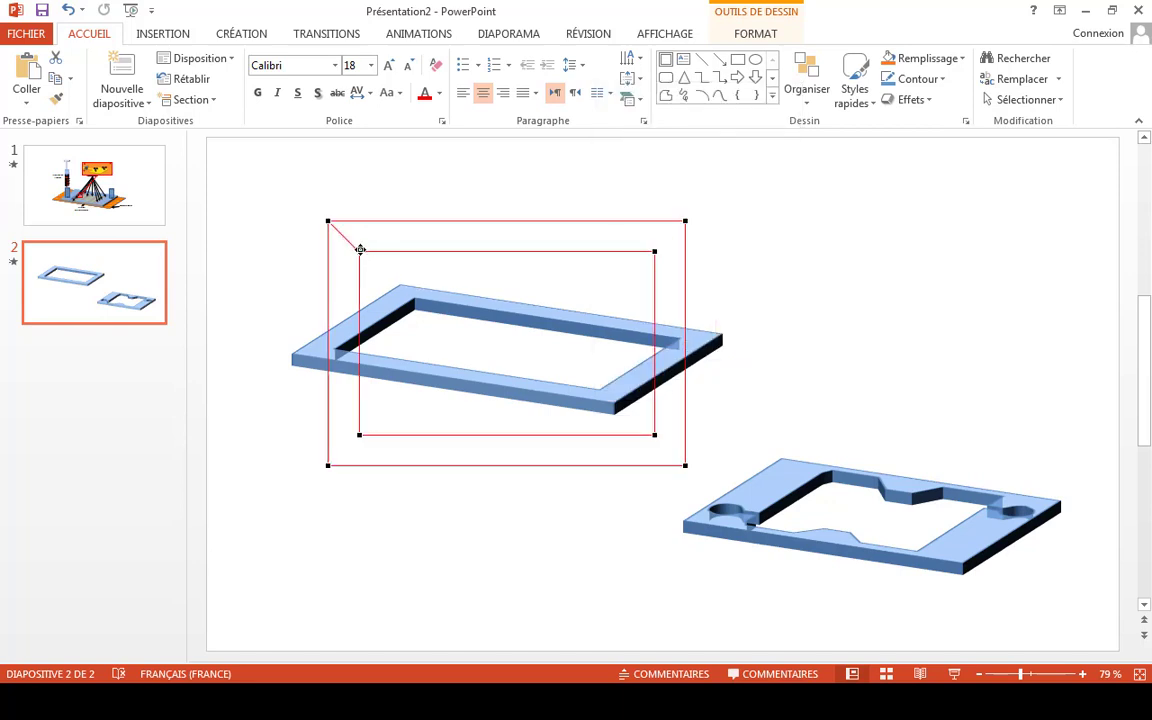
Step: Drag the opening's left and right corner points inward to narrow the central opening
left_click_drag(360, 253, 418, 252)
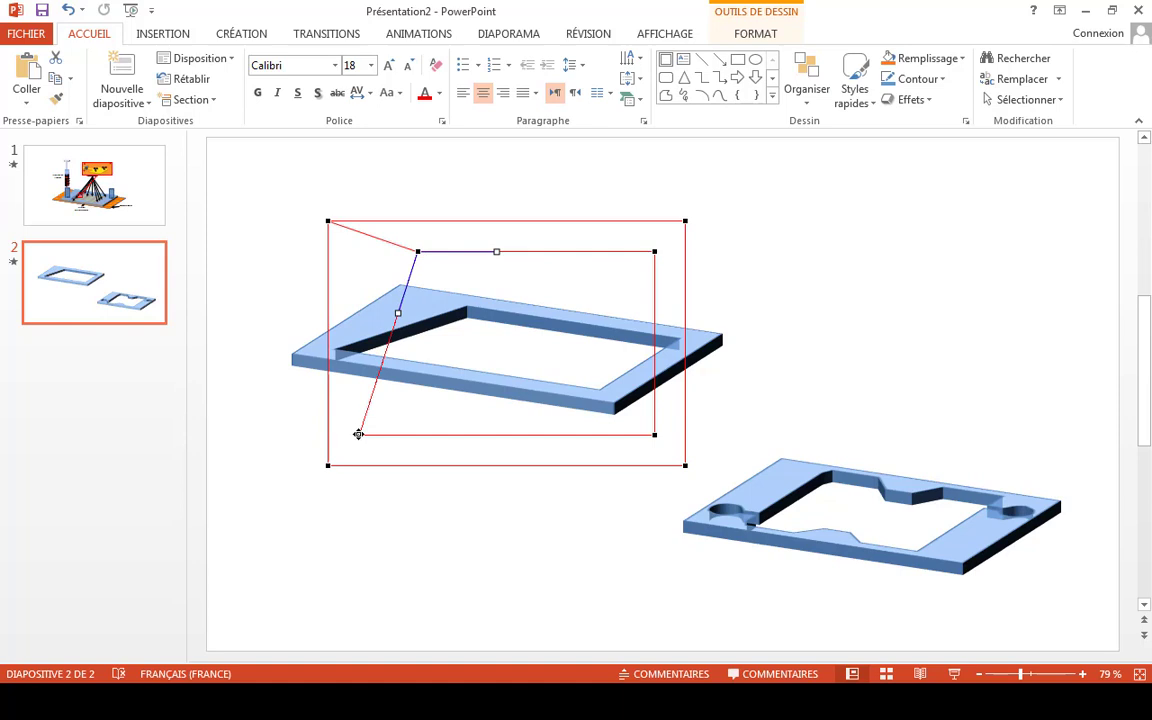
left_click_drag(358, 434, 412, 433)
left_click_drag(412, 434, 414, 434)
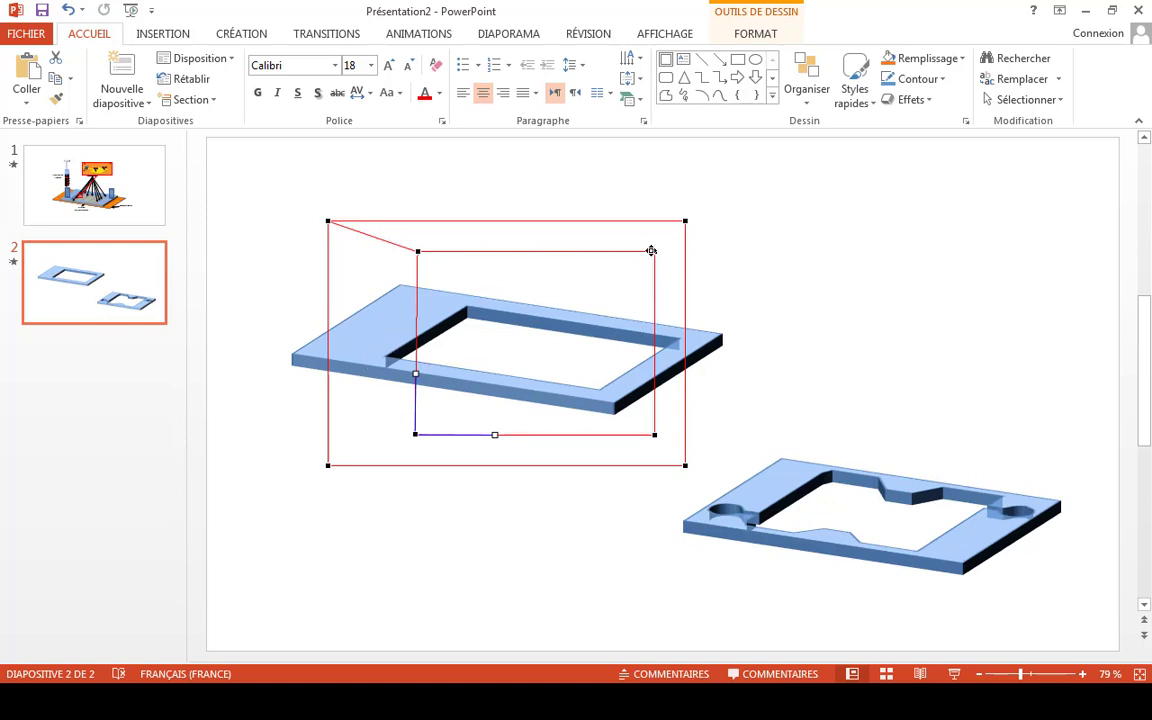
left_click_drag(652, 250, 606, 251)
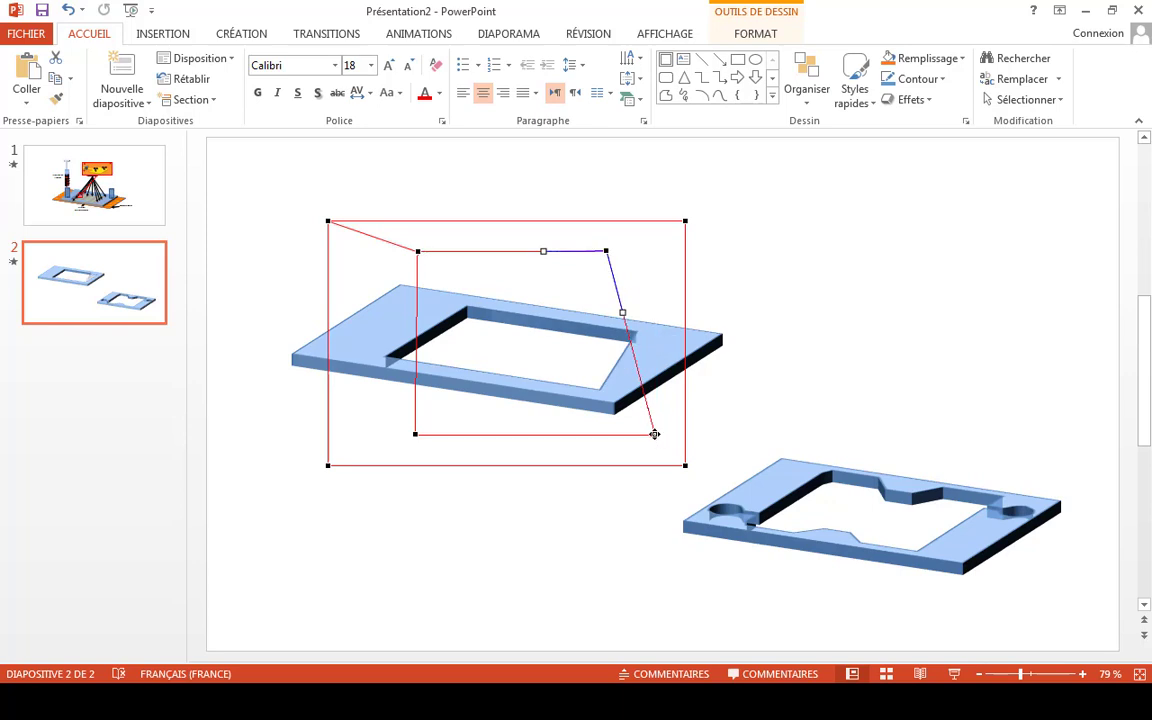
left_click_drag(654, 434, 607, 434)
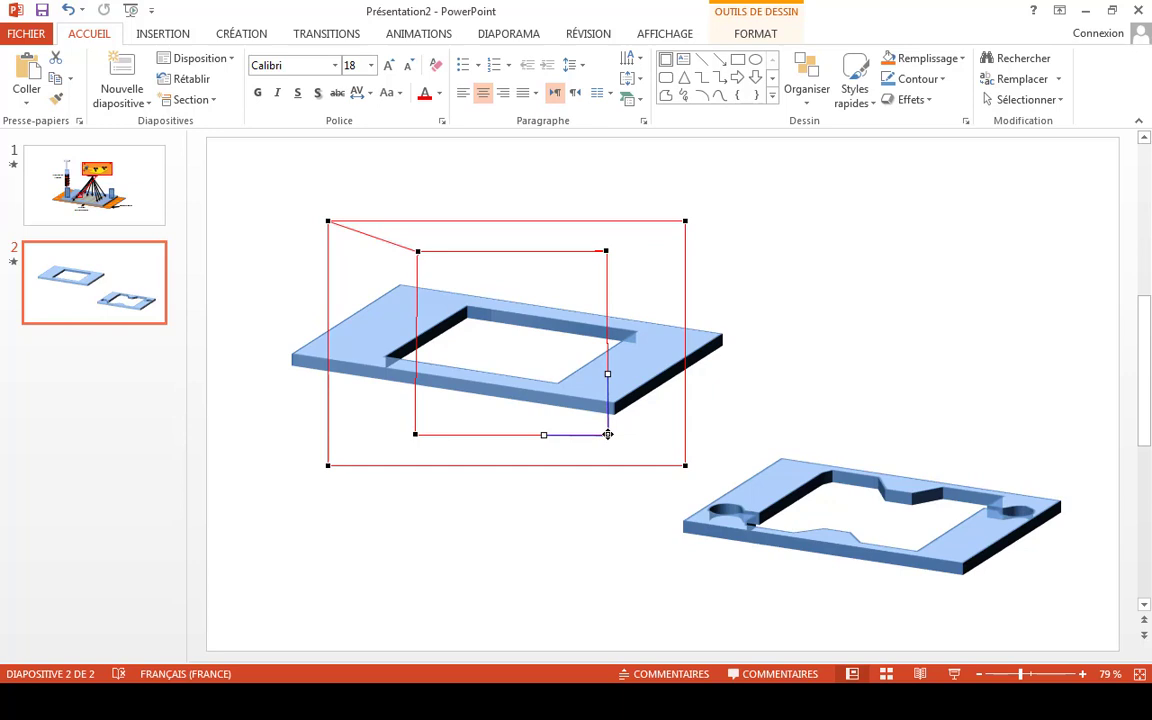
left_click(605, 251)
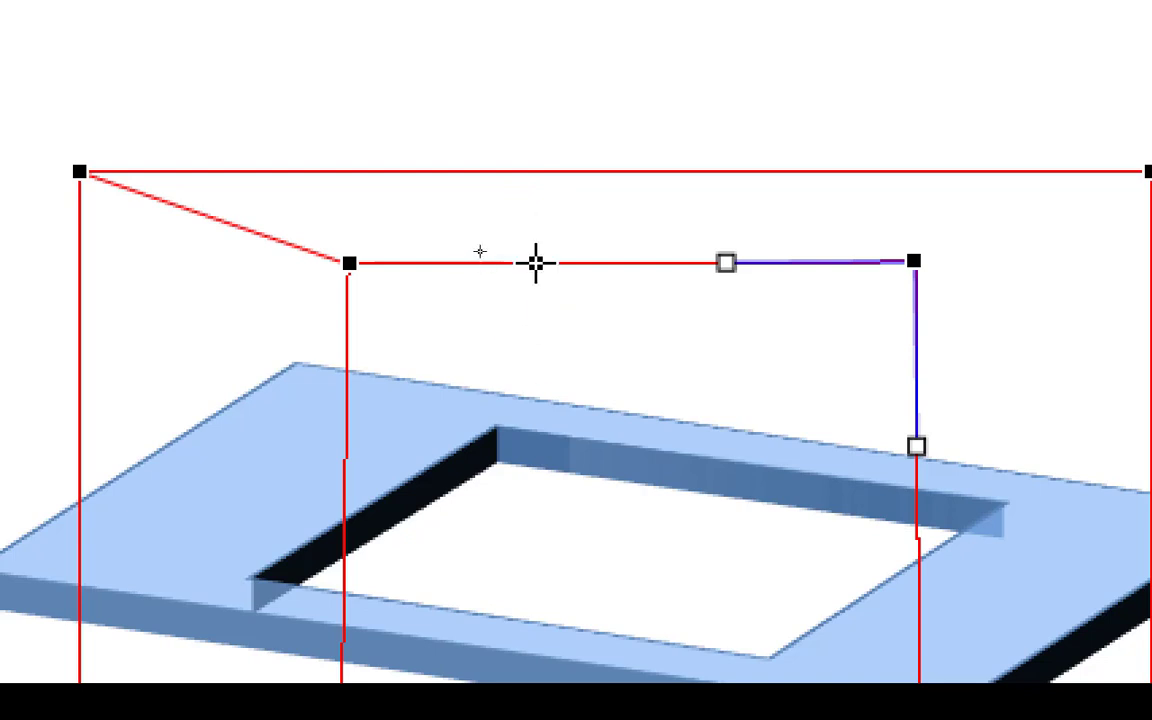
Step: Add two points on the opening's top edge and drag them to reshape that edge
right_click(536, 263)
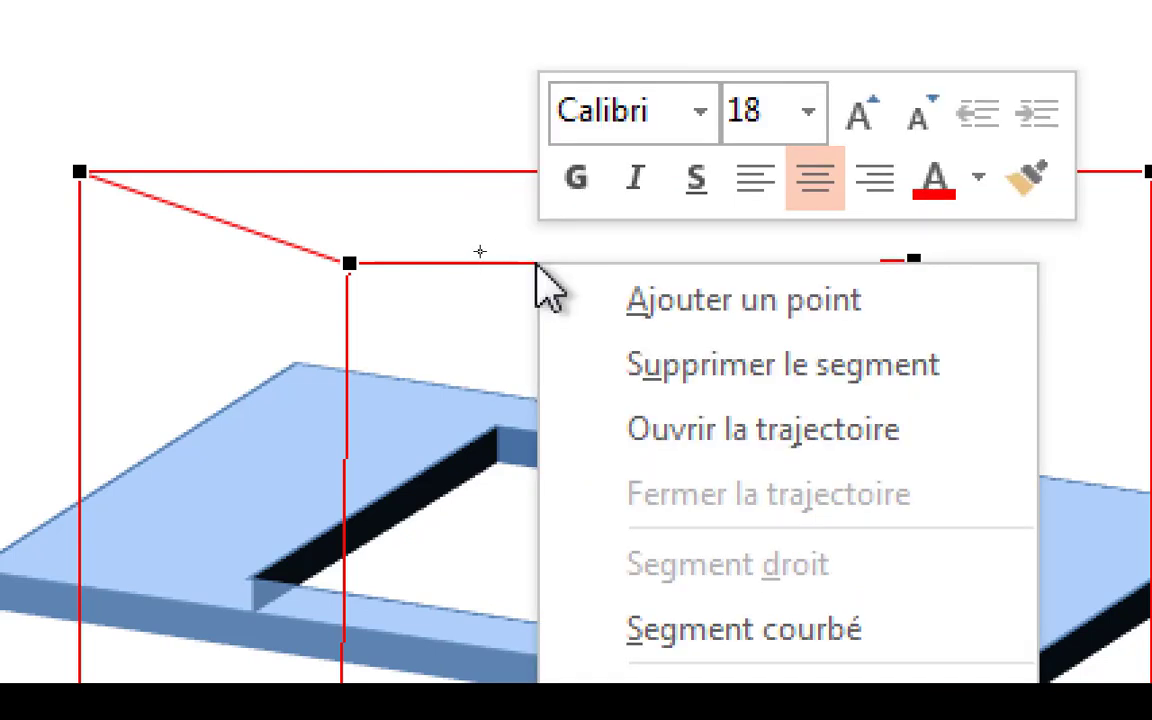
left_click(764, 300)
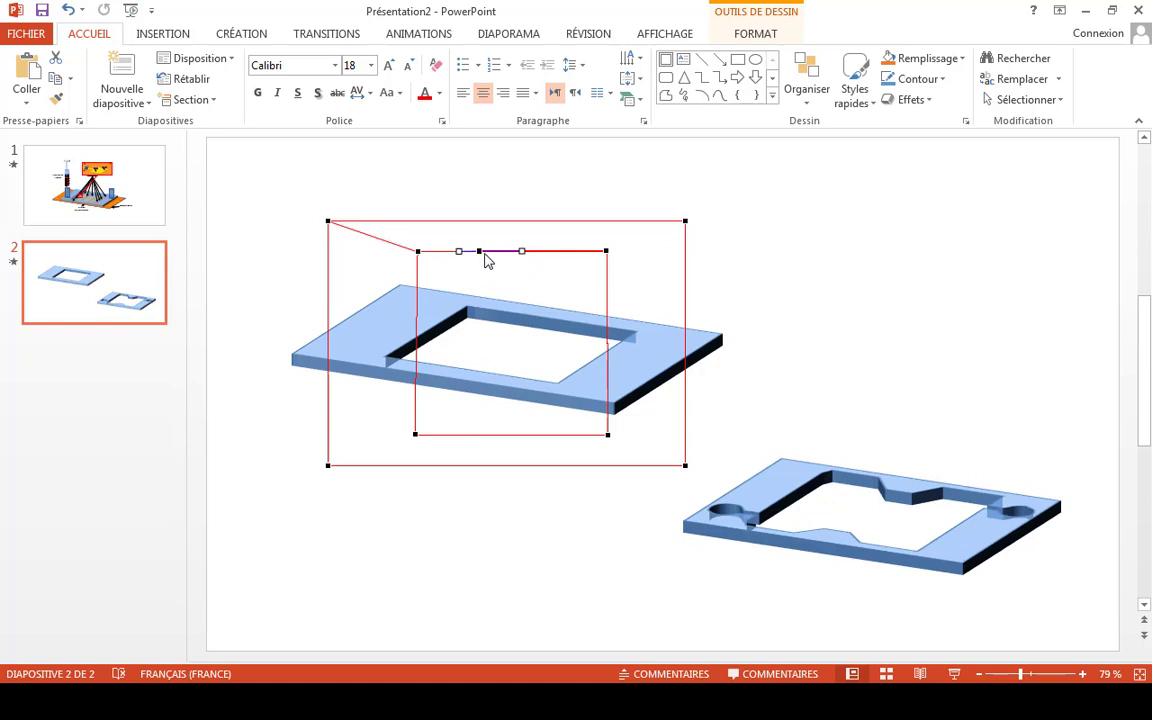
left_click_drag(479, 250, 439, 237)
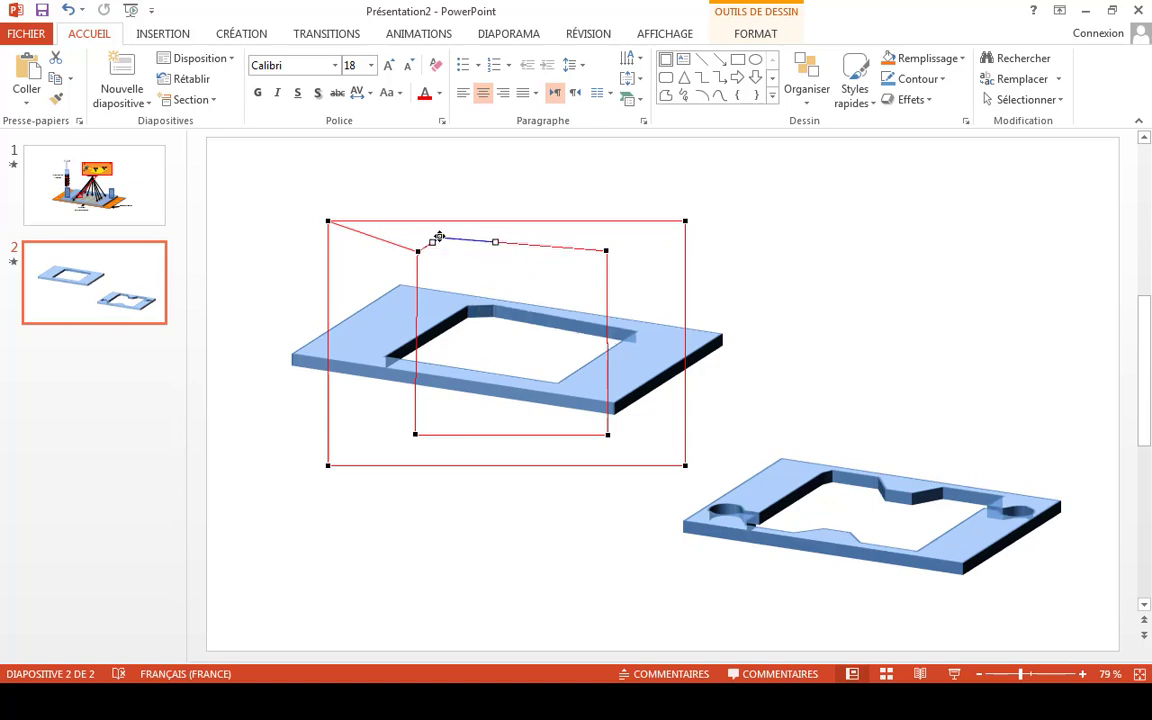
right_click(560, 245)
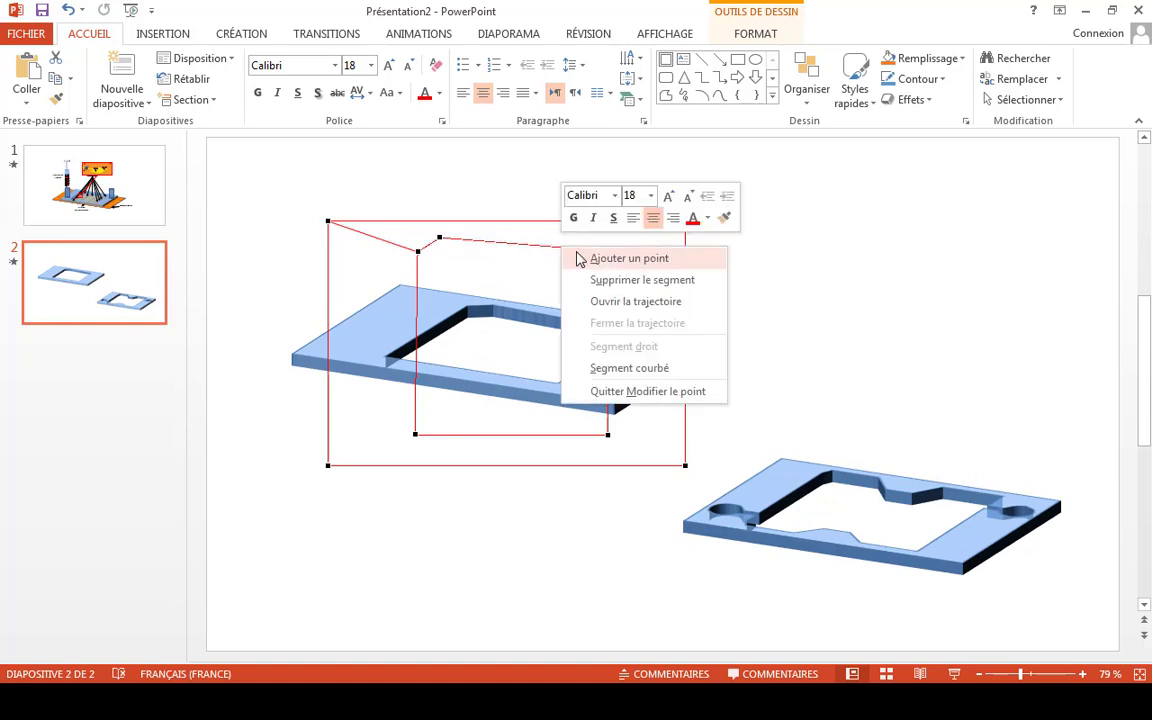
left_click(580, 260)
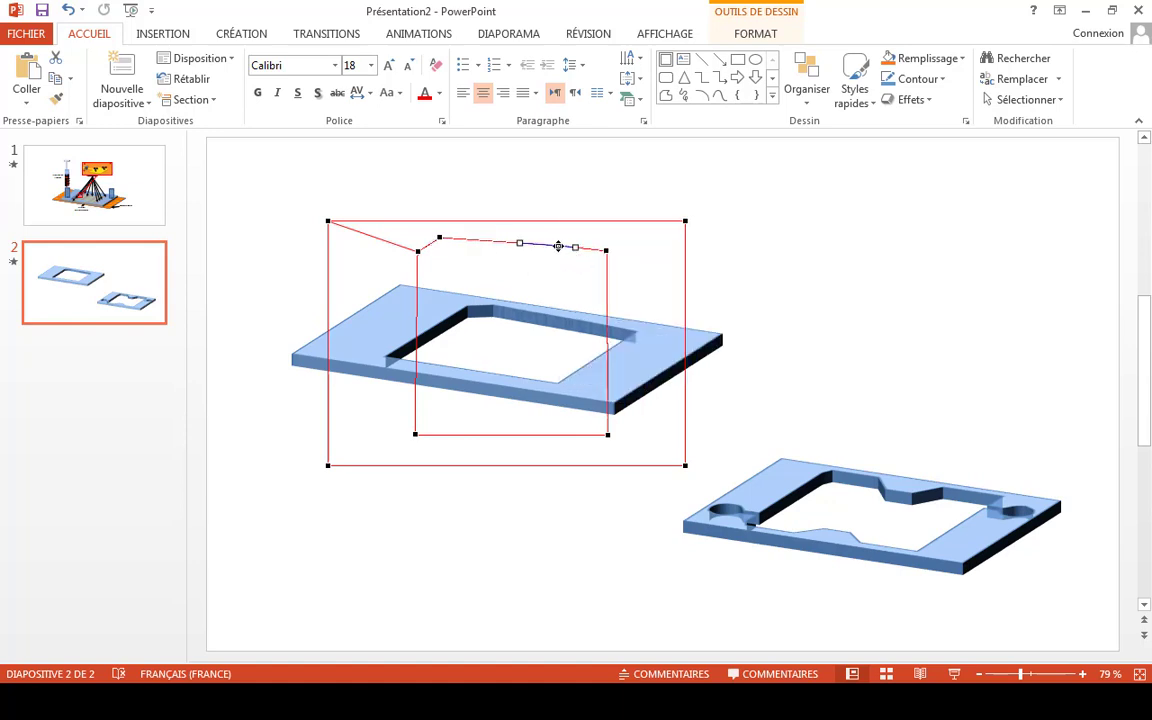
left_click_drag(558, 246, 560, 238)
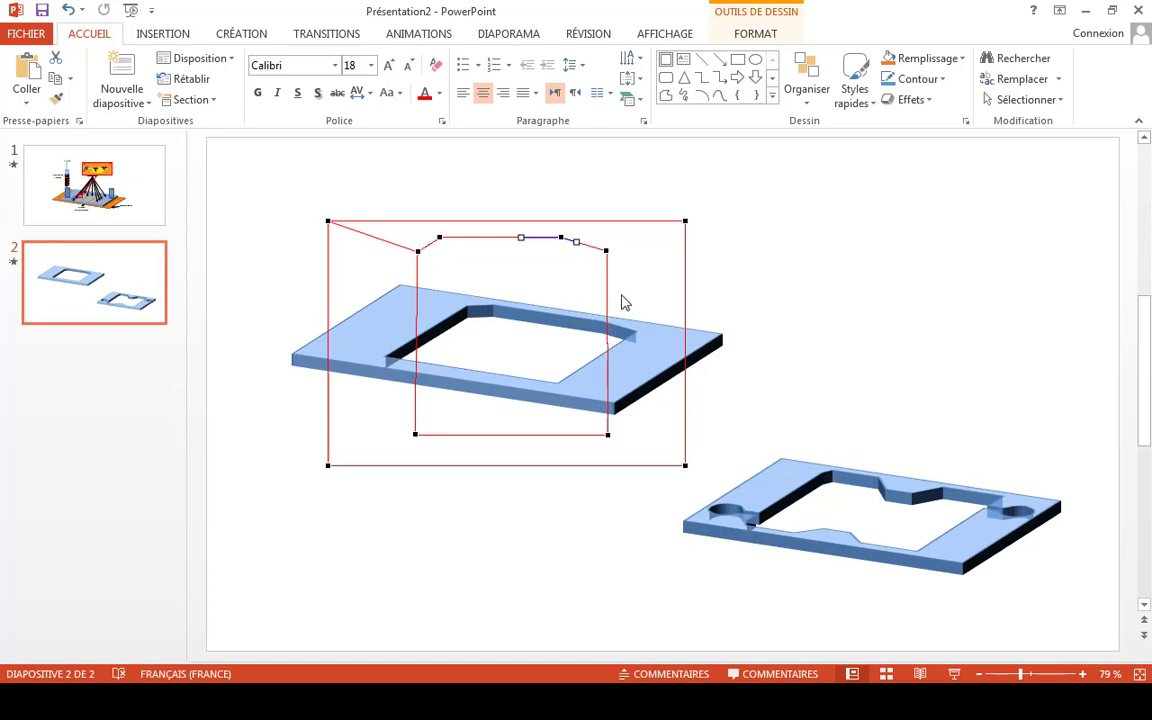
Step: Add three more top-edge points and drag them to form the angled notch and its right slope
right_click(483, 238)
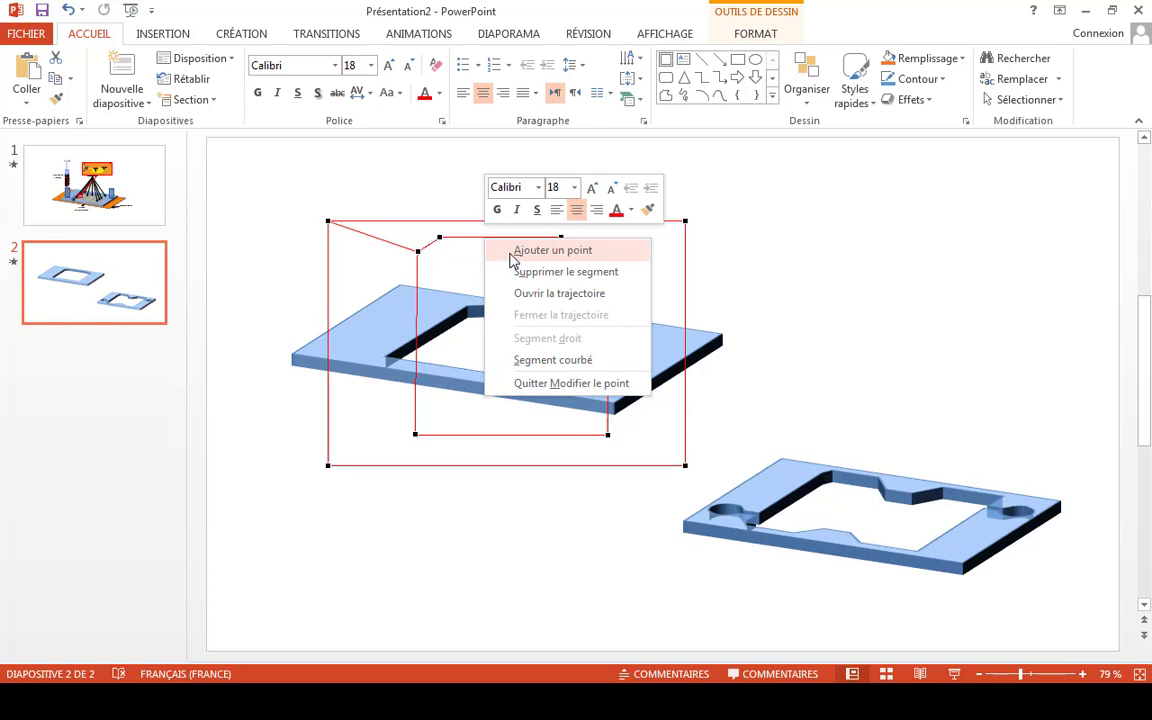
left_click(530, 251)
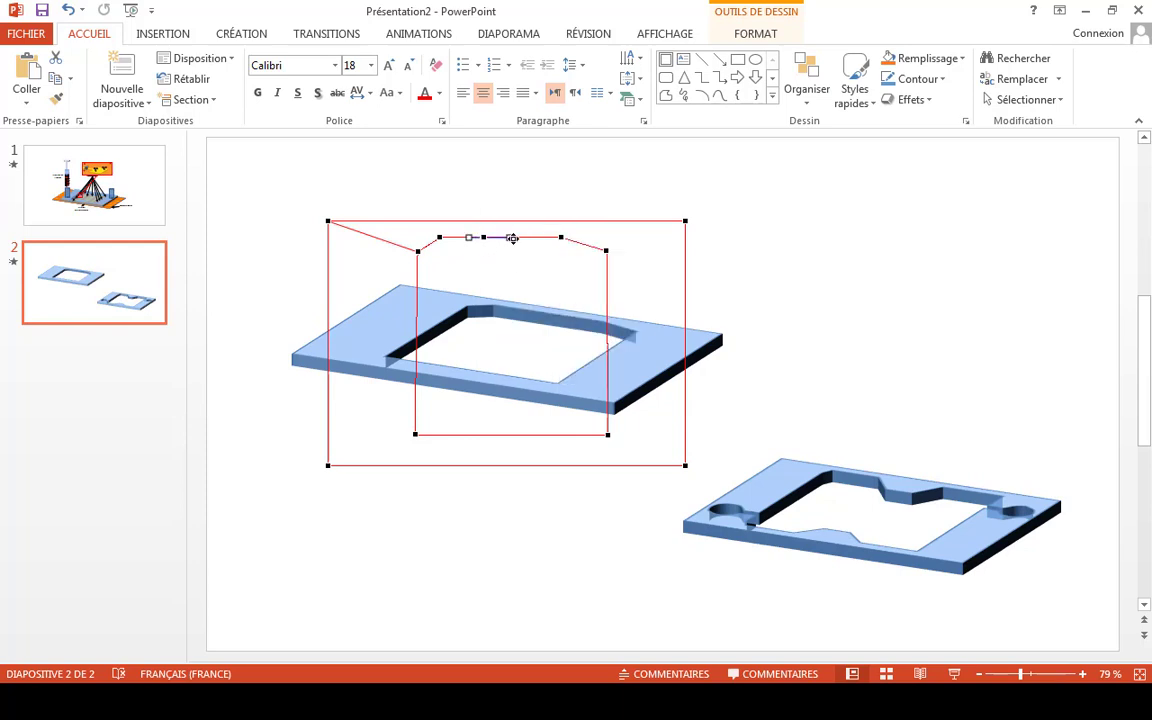
right_click(517, 237)
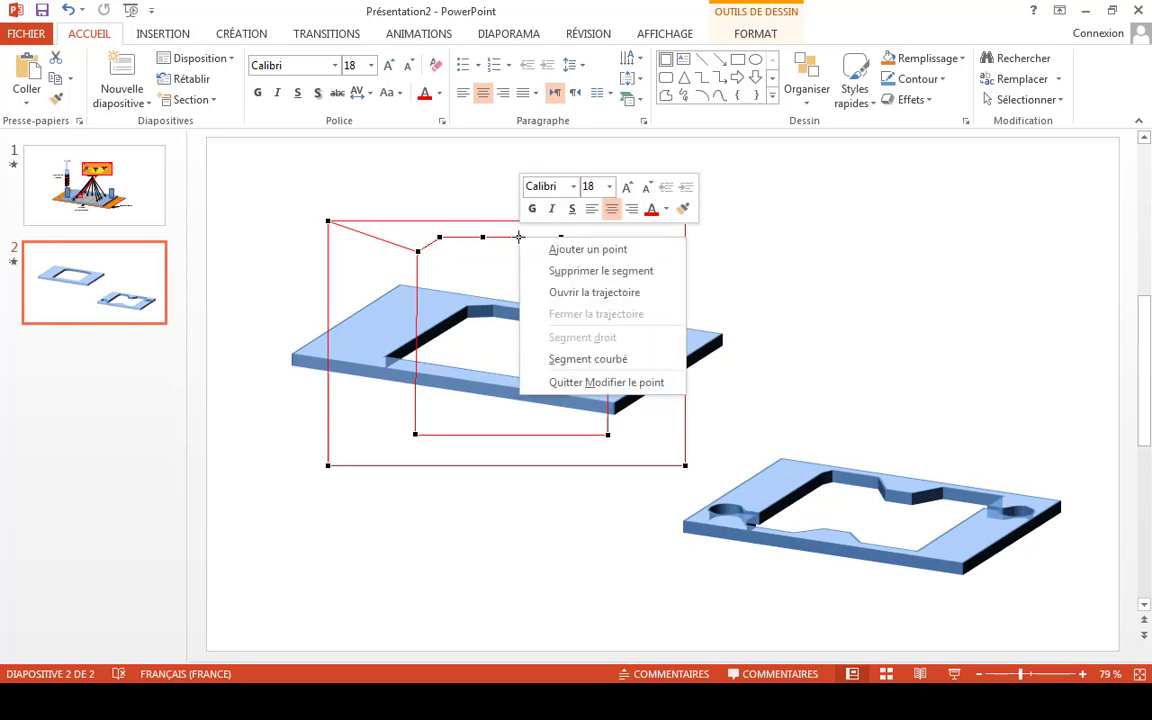
left_click(554, 249)
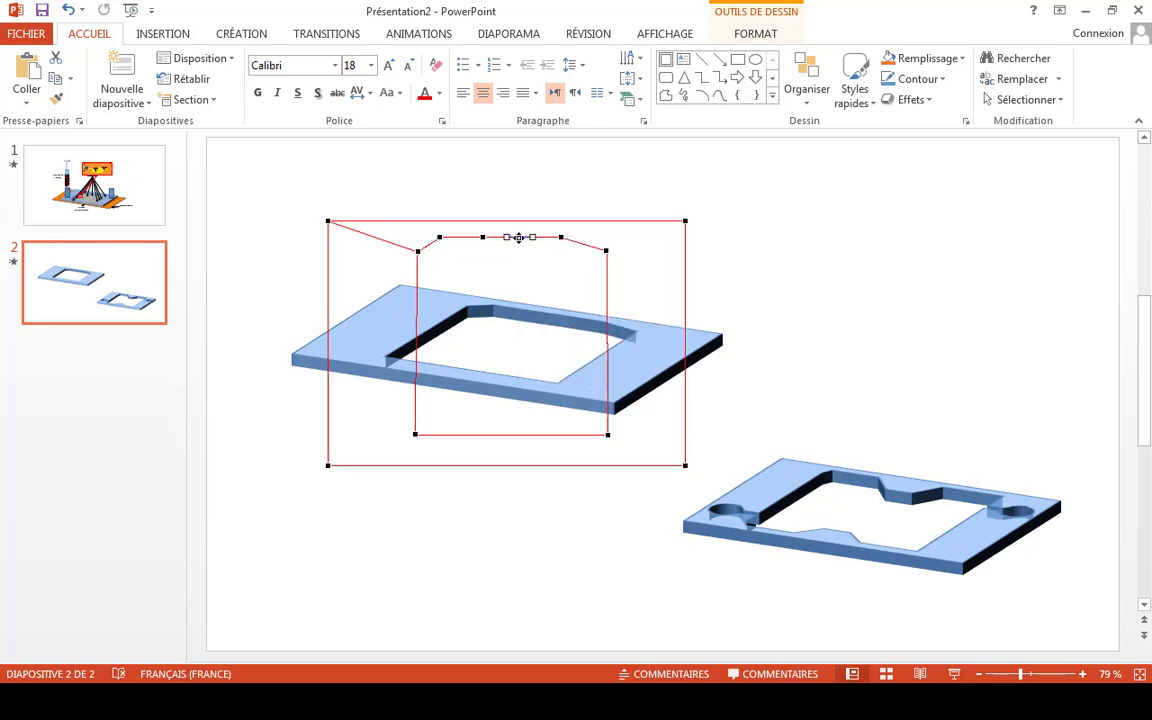
left_click_drag(509, 237, 493, 262)
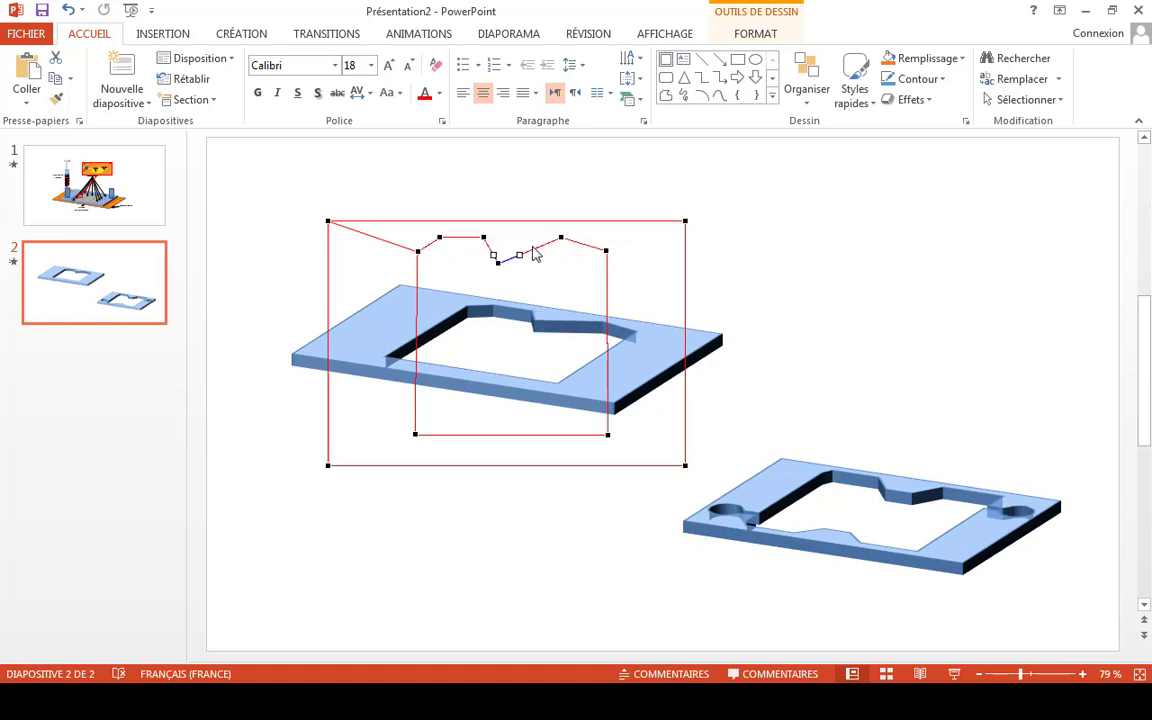
right_click(535, 251)
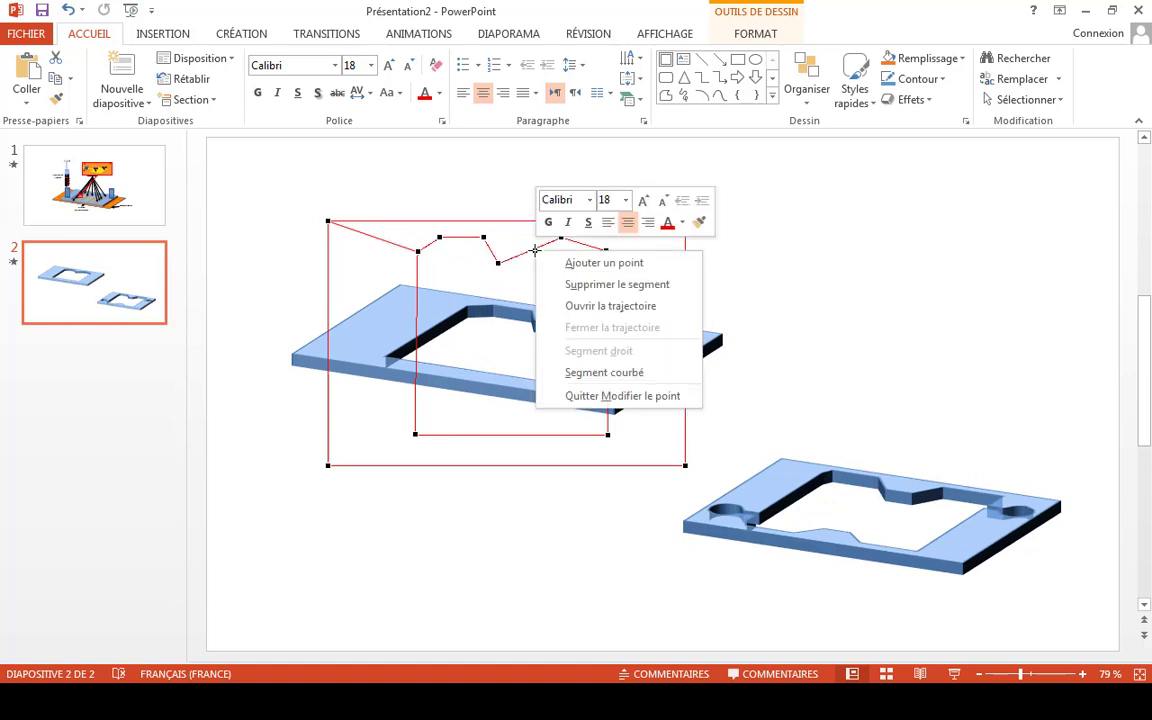
left_click(550, 262)
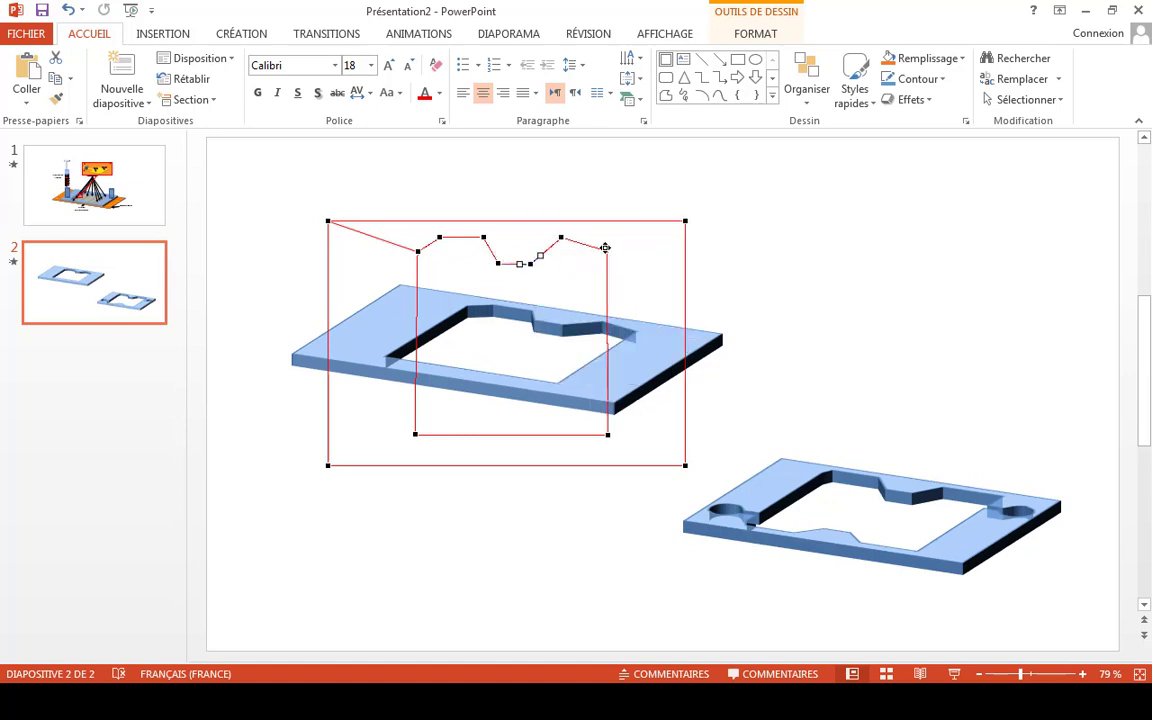
left_click_drag(605, 246, 607, 236)
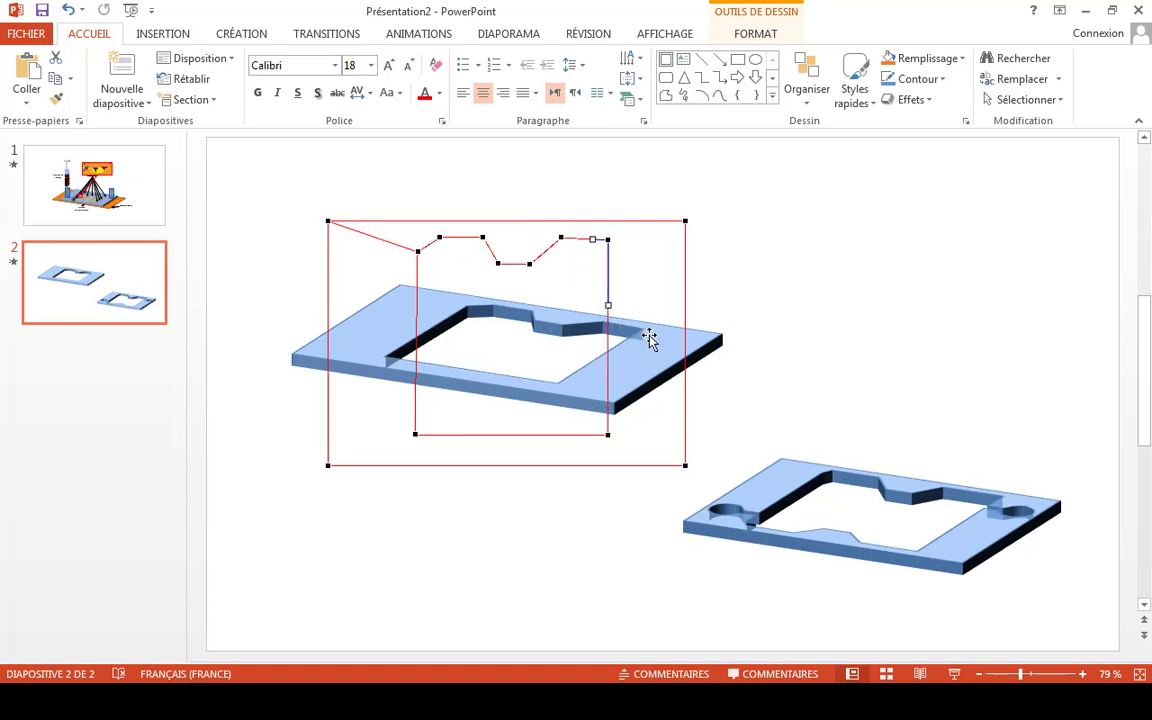
Step: Add two points on the cutout outline's left side and zoom the slide to 274%
right_click(415, 368)
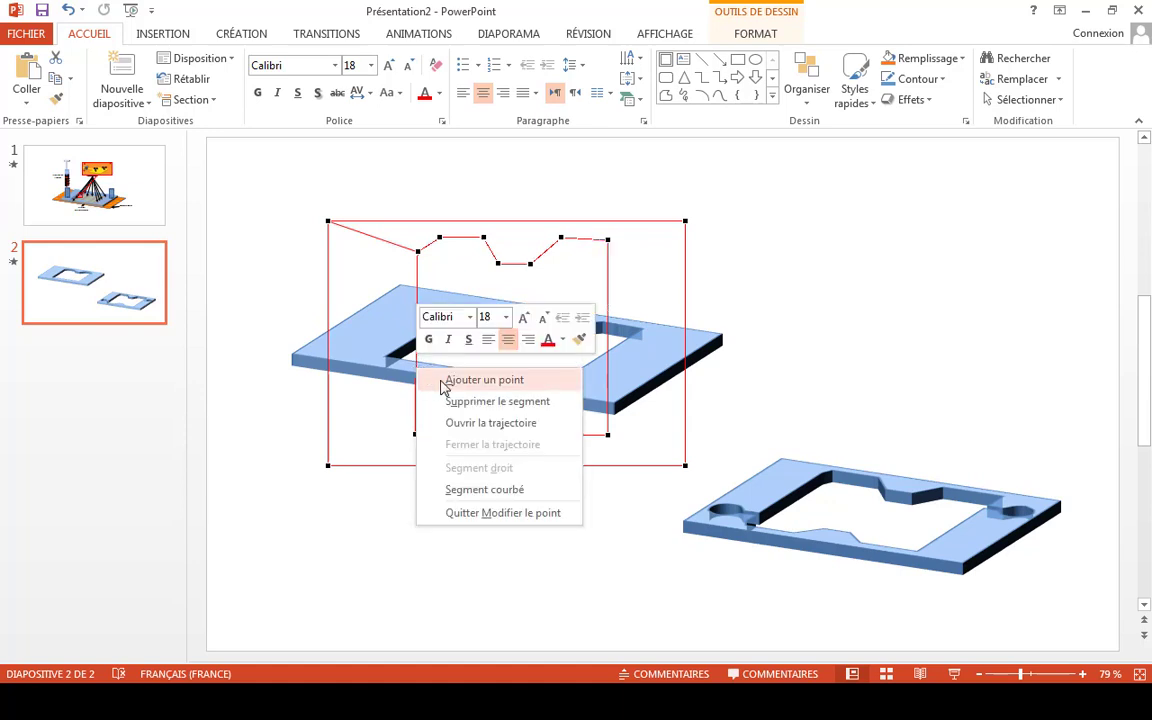
left_click(484, 380)
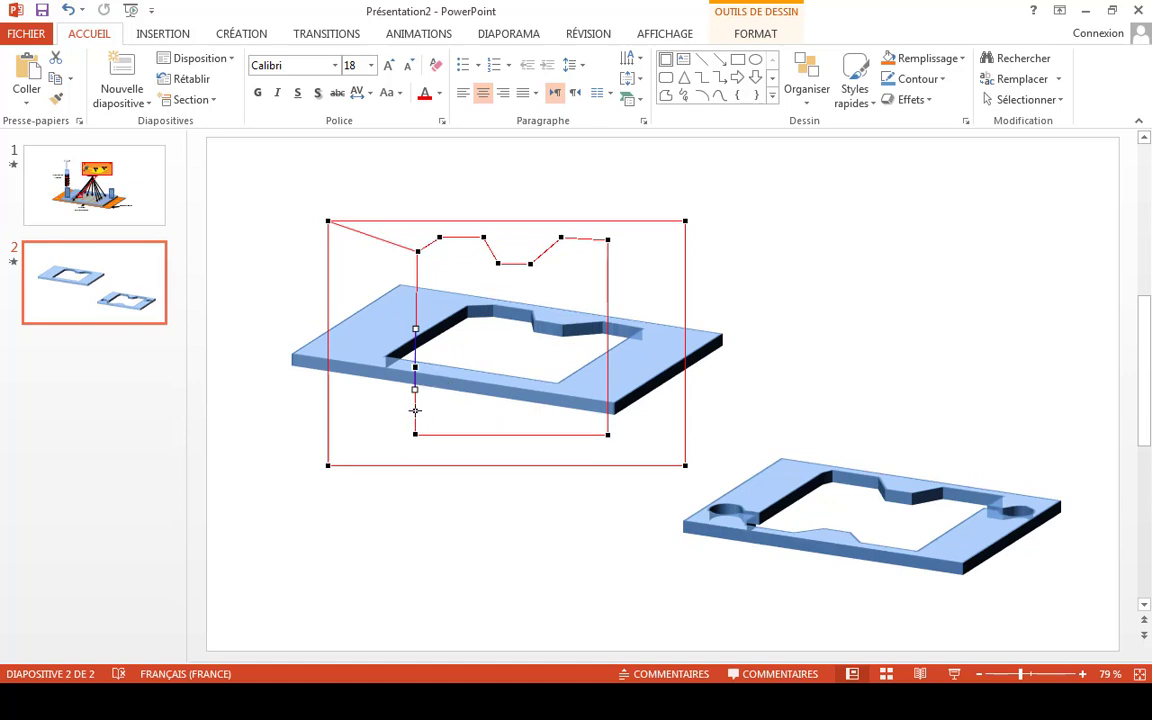
right_click(415, 410)
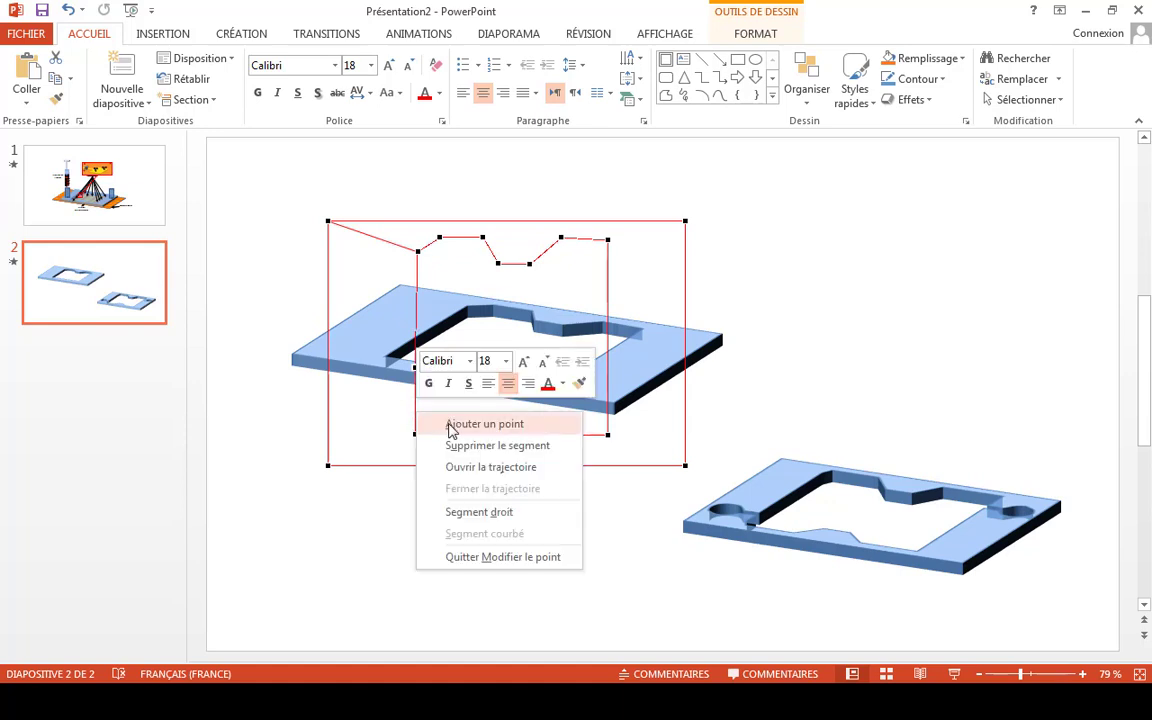
left_click(451, 424)
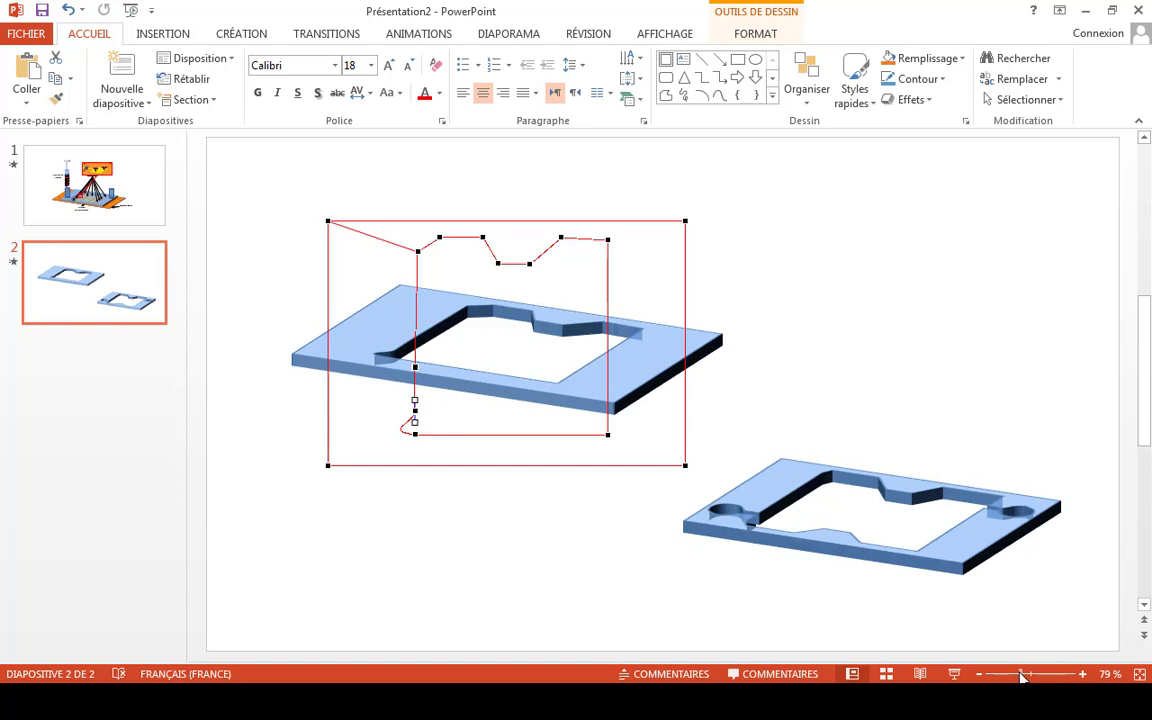
left_click_drag(1021, 675, 1049, 675)
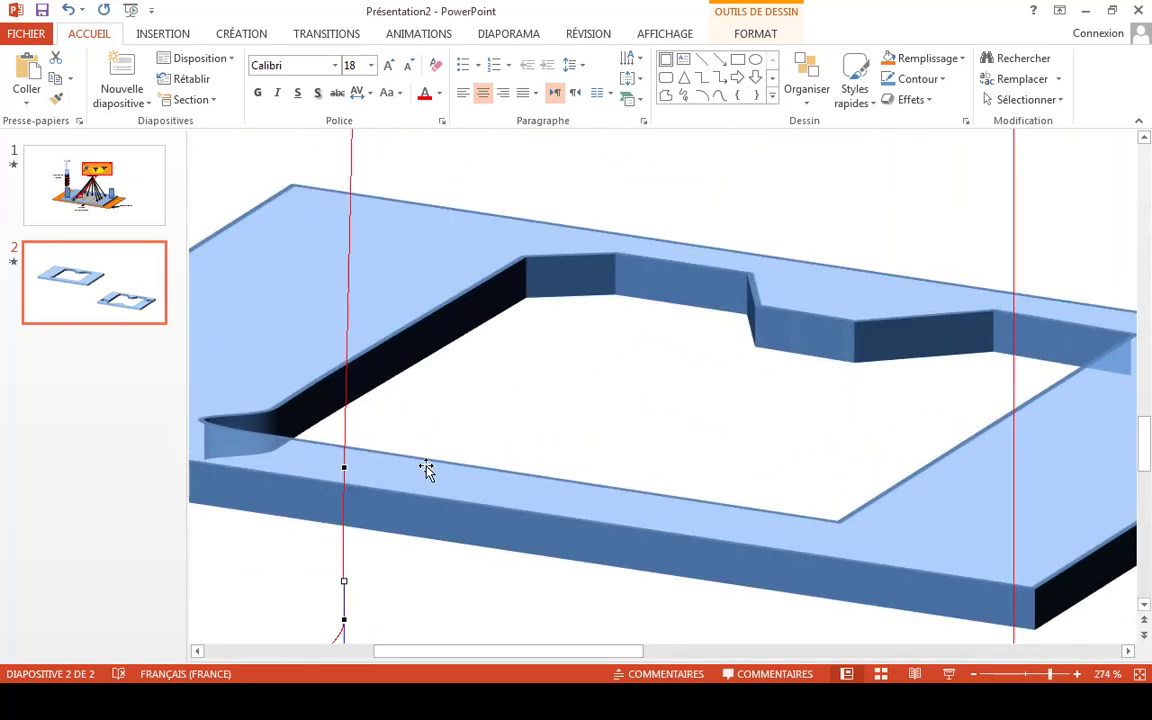
scroll(450, 476, "down", 1)
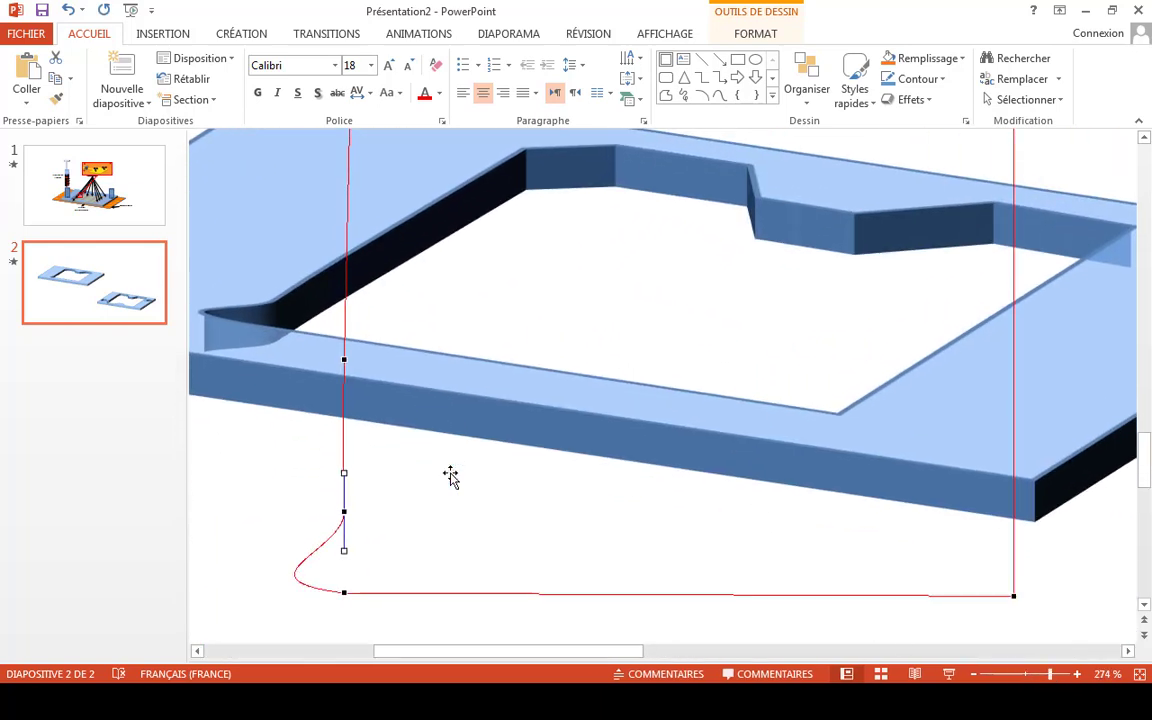
Step: Keep the lower-left point a corner, then add and drag points to bend the channel toward the left edge
right_click(344, 593)
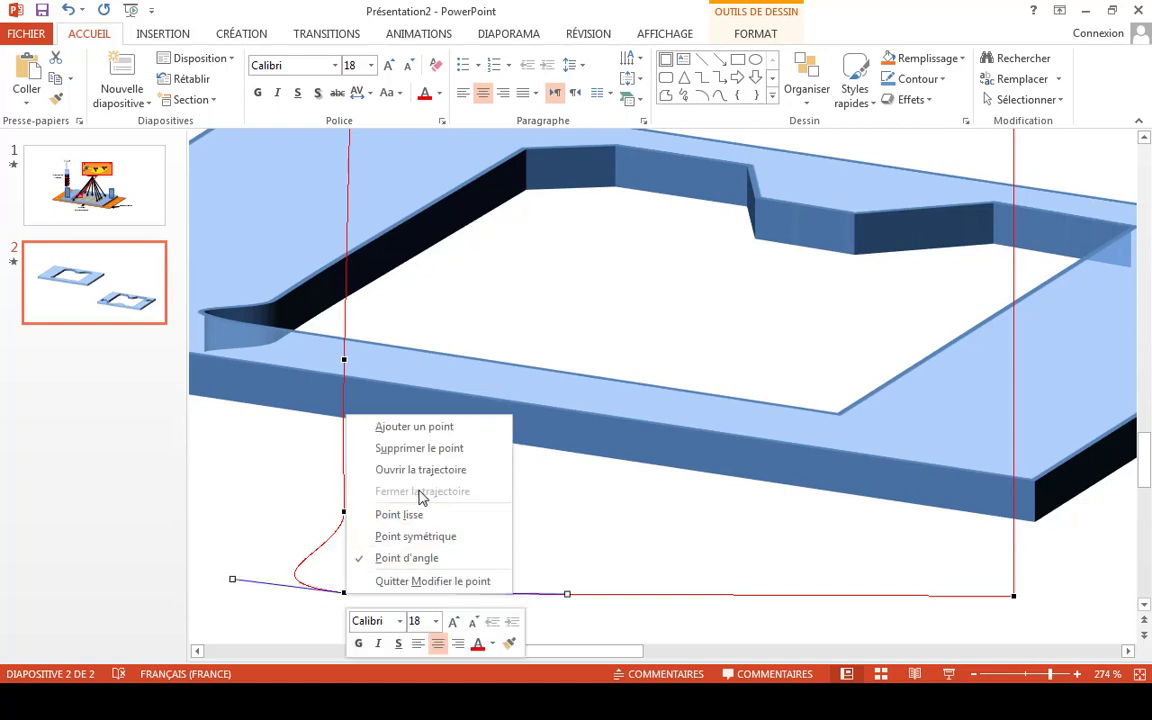
left_click(437, 559)
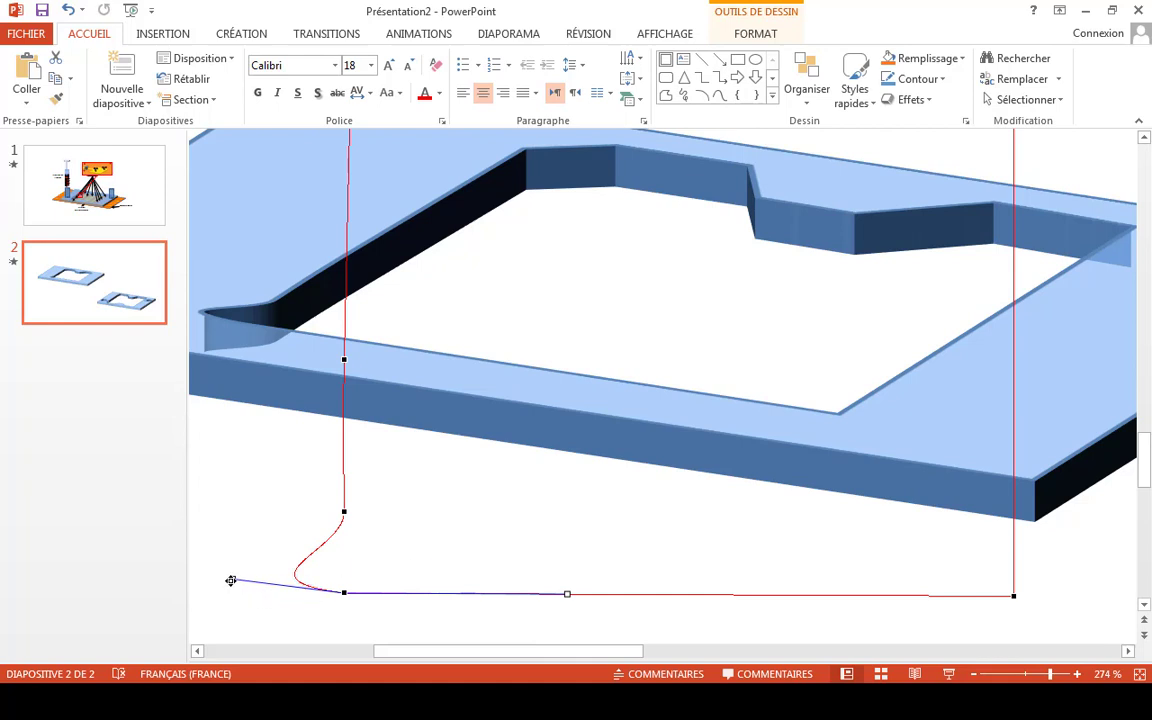
left_click_drag(230, 580, 343, 572)
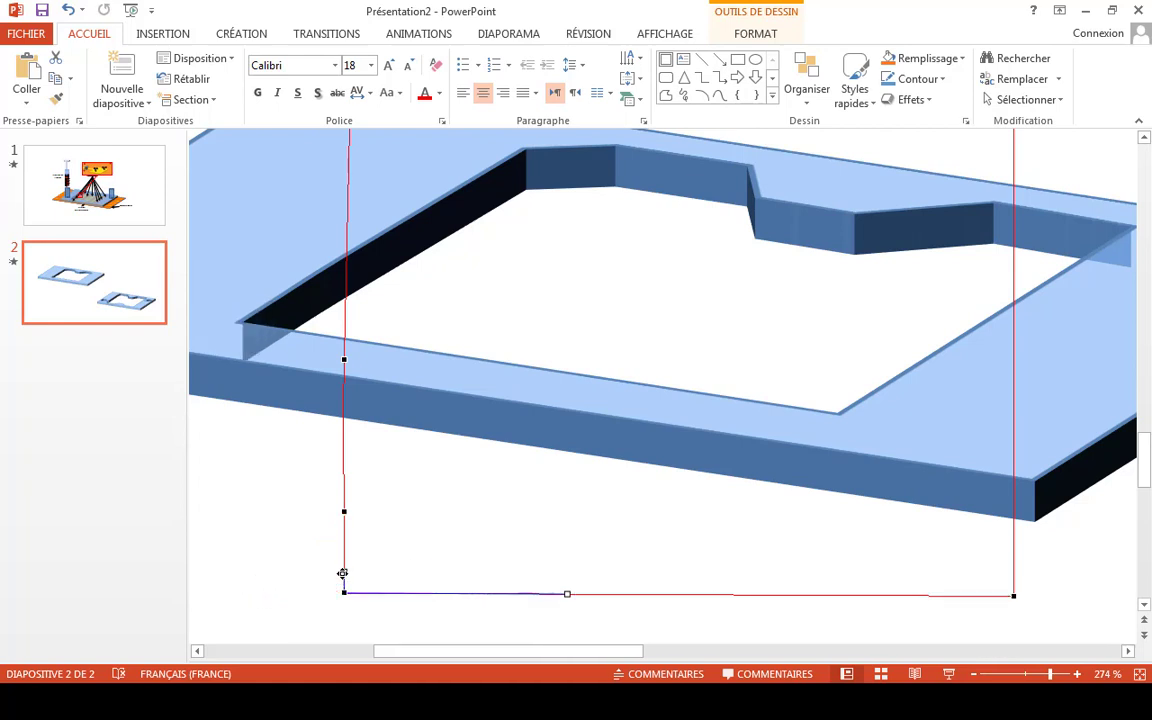
right_click(344, 441)
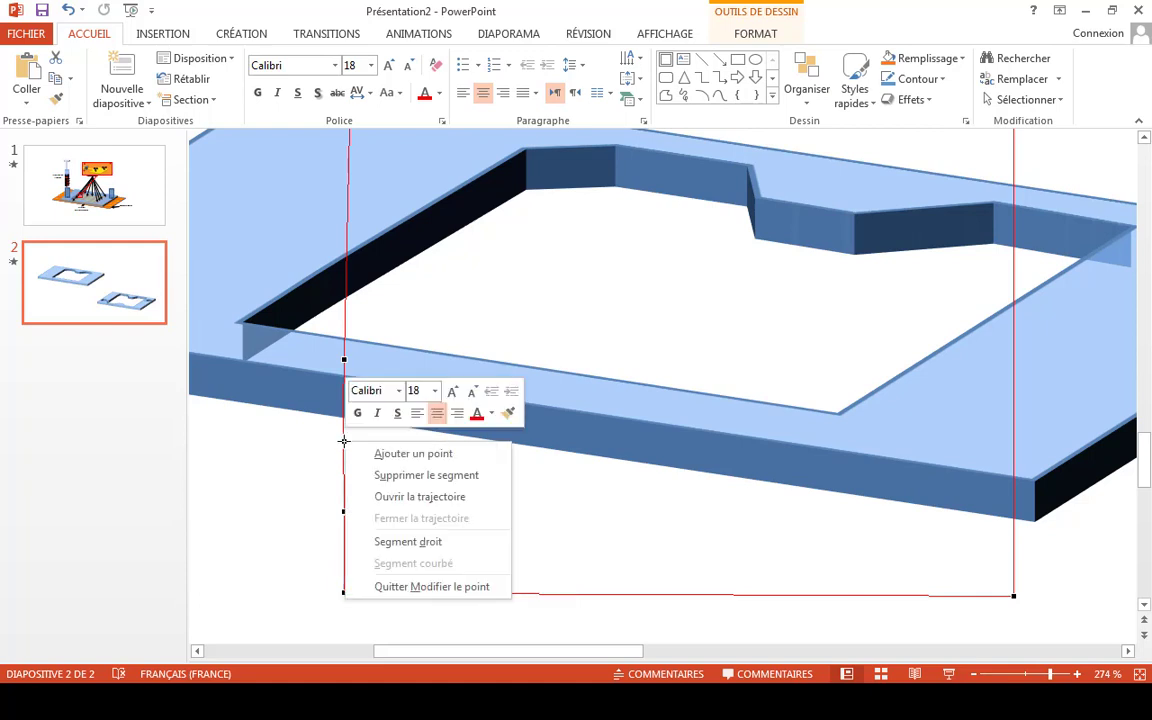
left_click(400, 454)
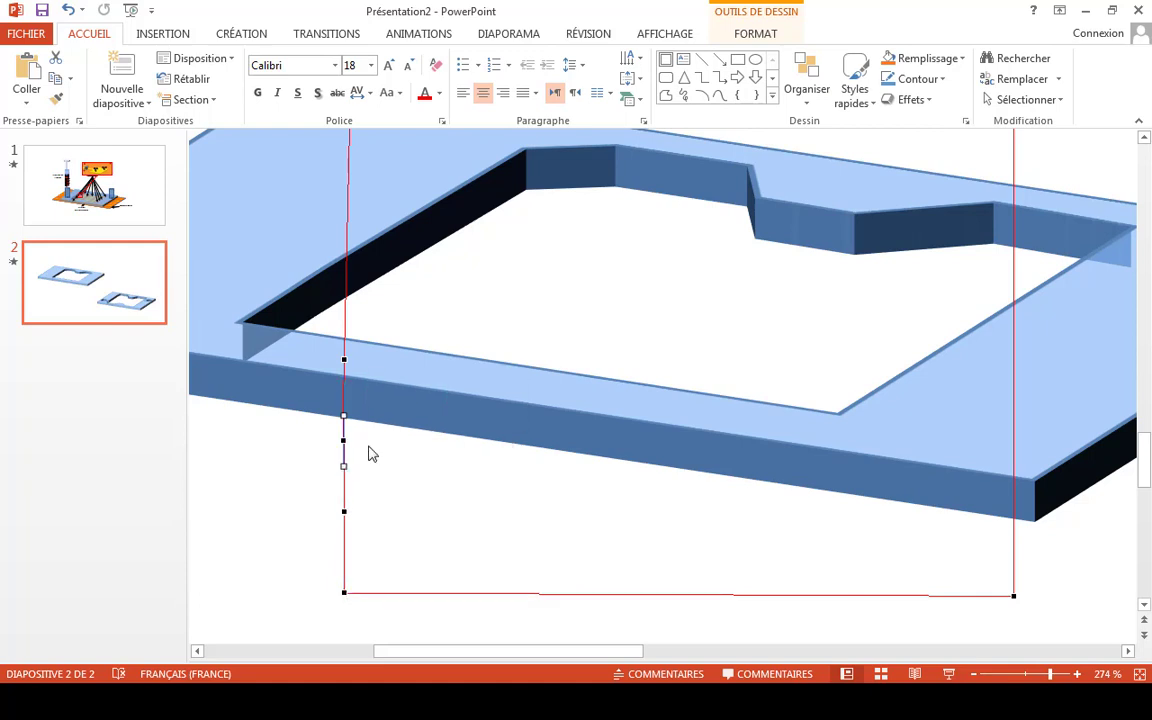
left_click_drag(343, 439, 216, 383)
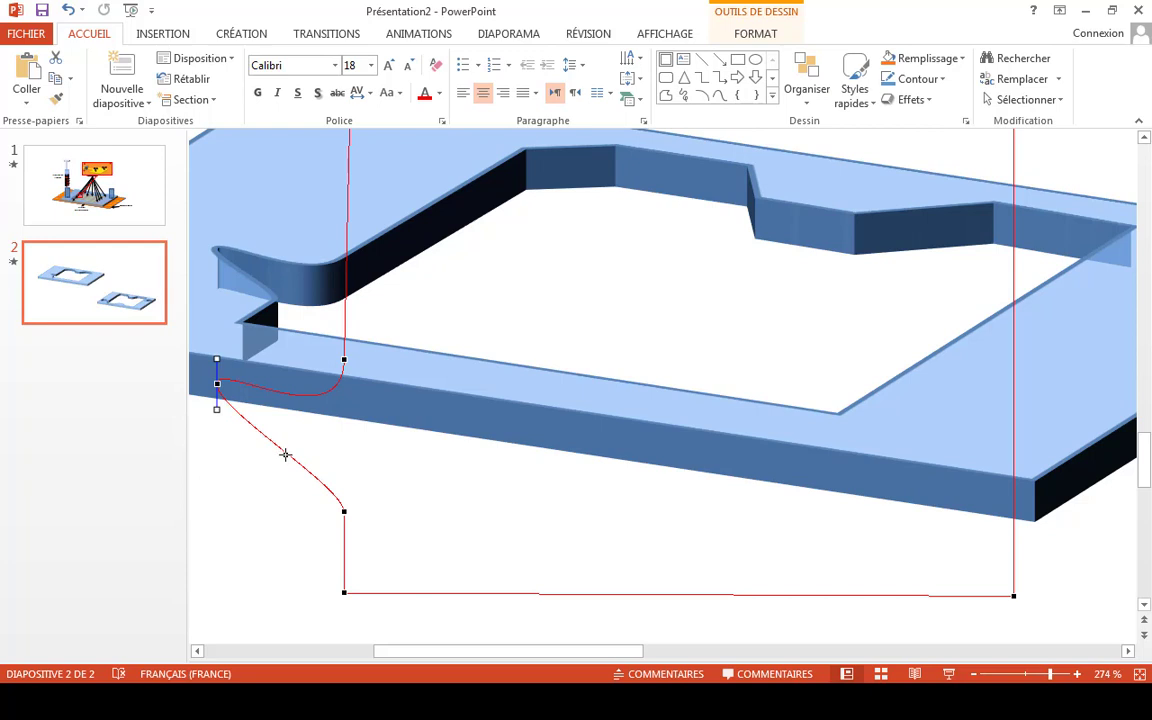
right_click(285, 455)
left_click(325, 468)
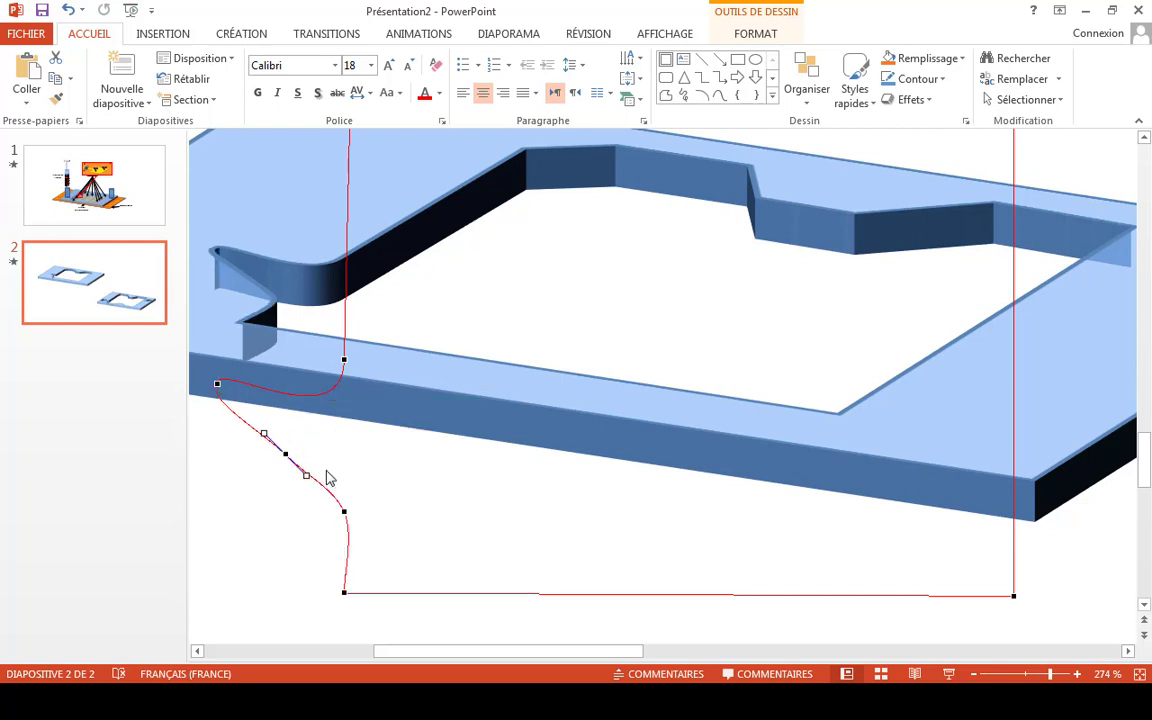
left_click_drag(285, 455, 222, 472)
left_click_drag(404, 658, 309, 652)
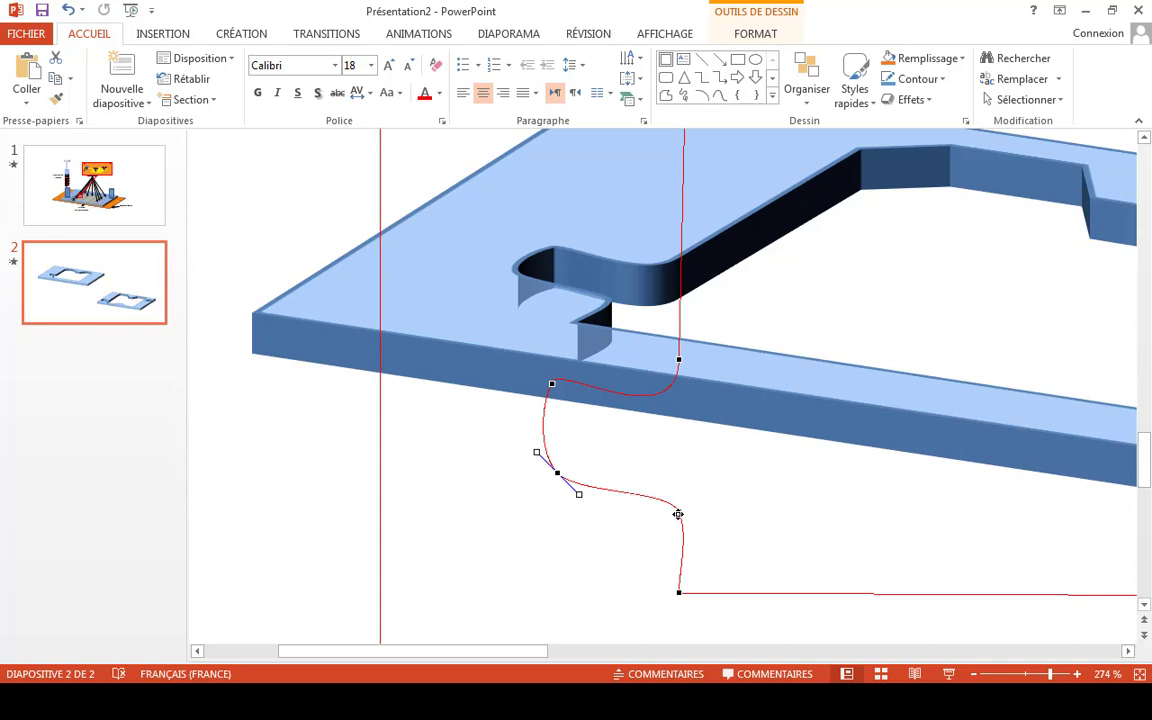
Step: Make the notch's lower point a corner and drag points into a rounder S-edged loop, then add a well vertex
right_click(678, 514)
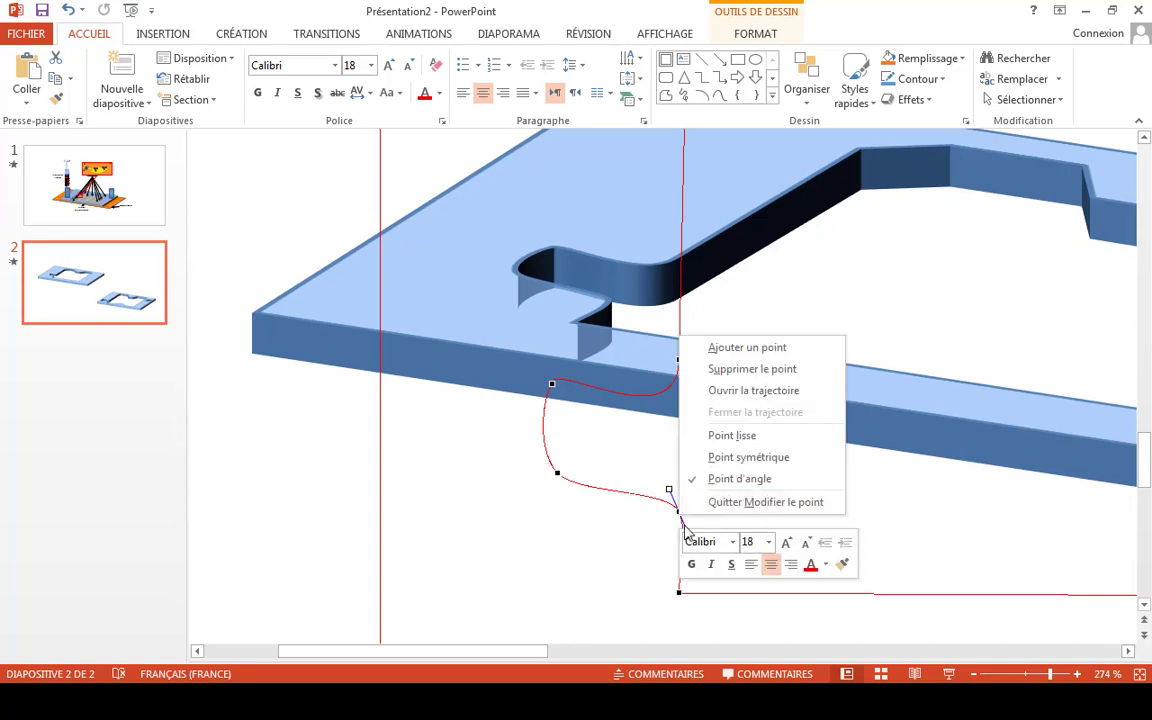
left_click(733, 478)
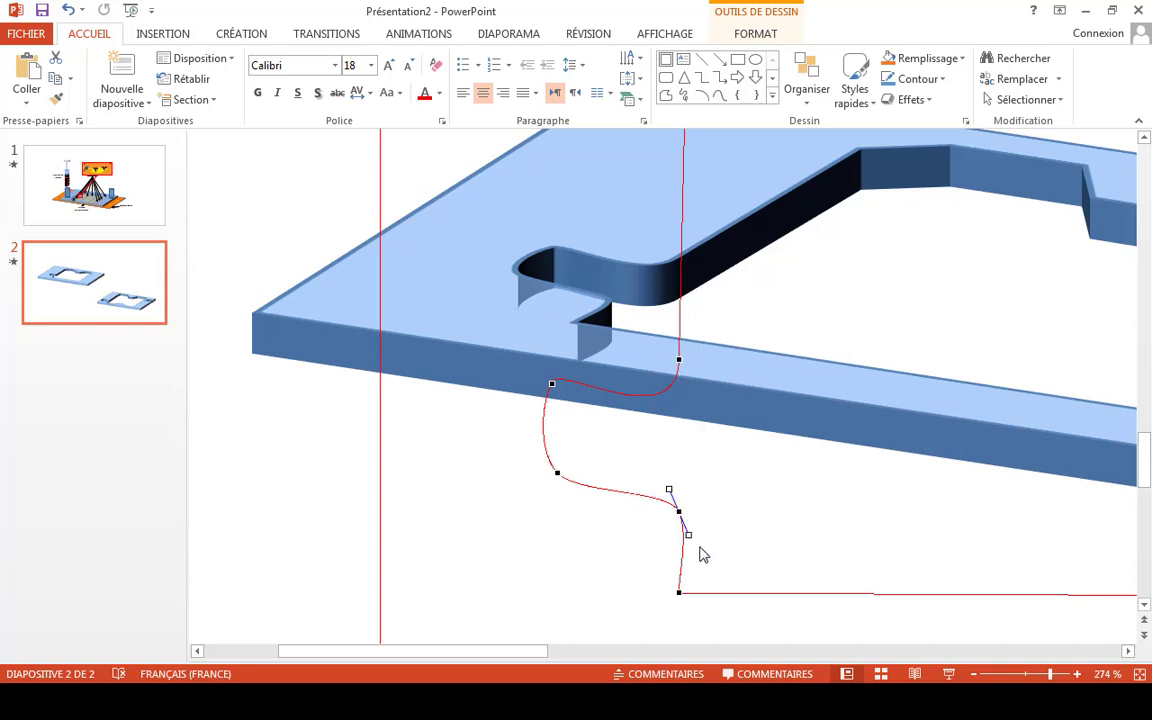
left_click_drag(688, 537, 679, 539)
left_click_drag(669, 490, 639, 509)
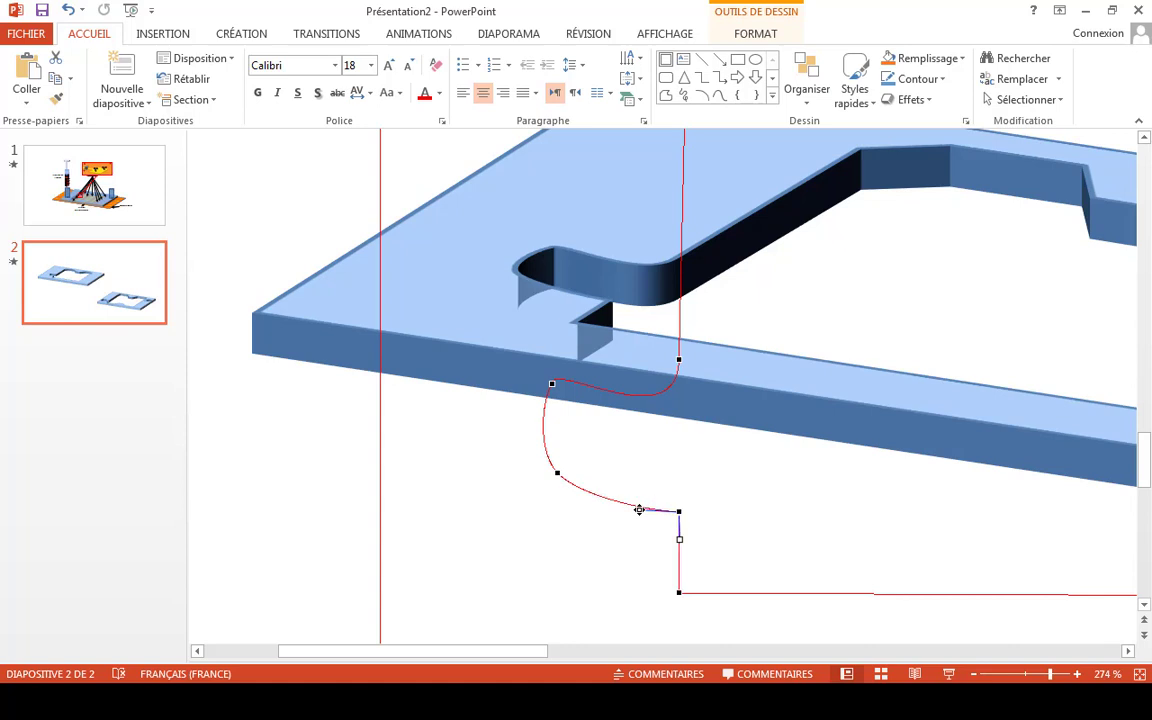
left_click_drag(680, 360, 678, 387)
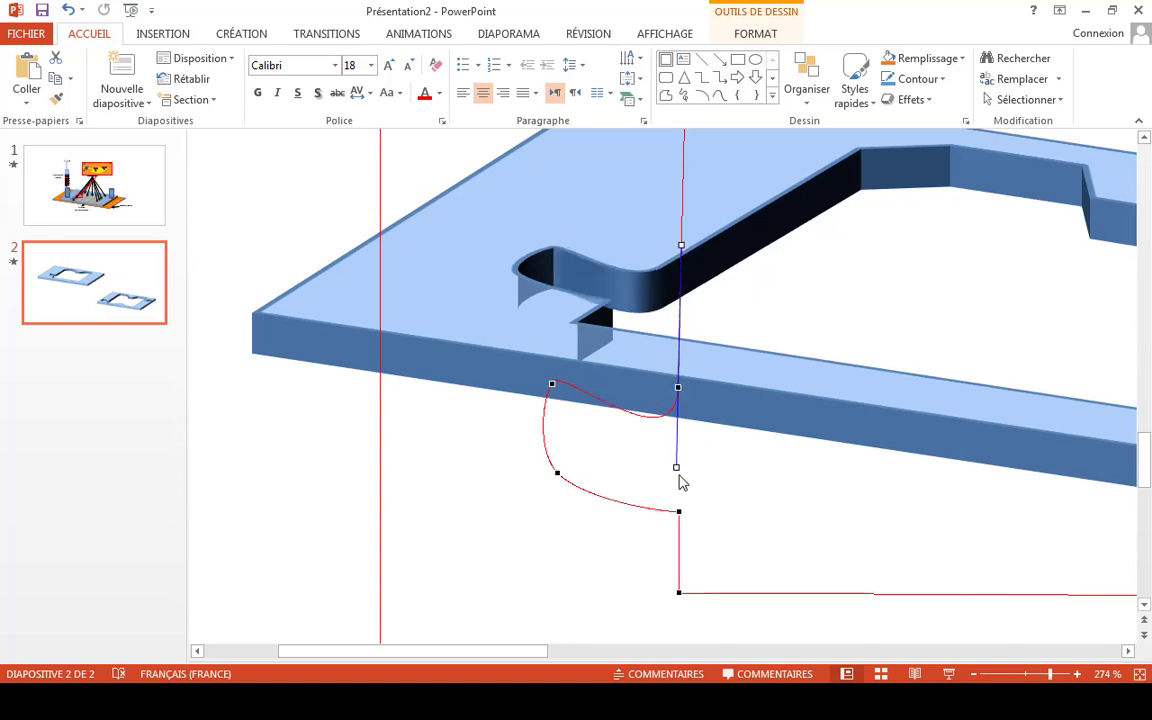
left_click_drag(676, 469, 611, 390)
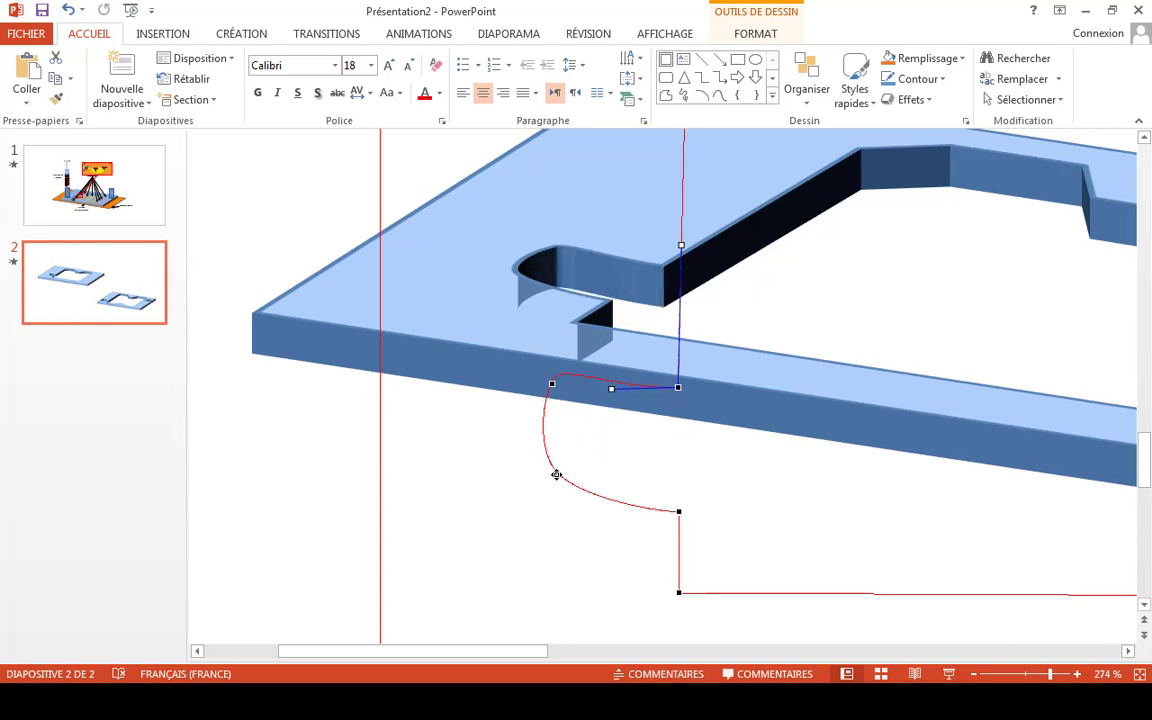
left_click_drag(556, 474, 527, 474)
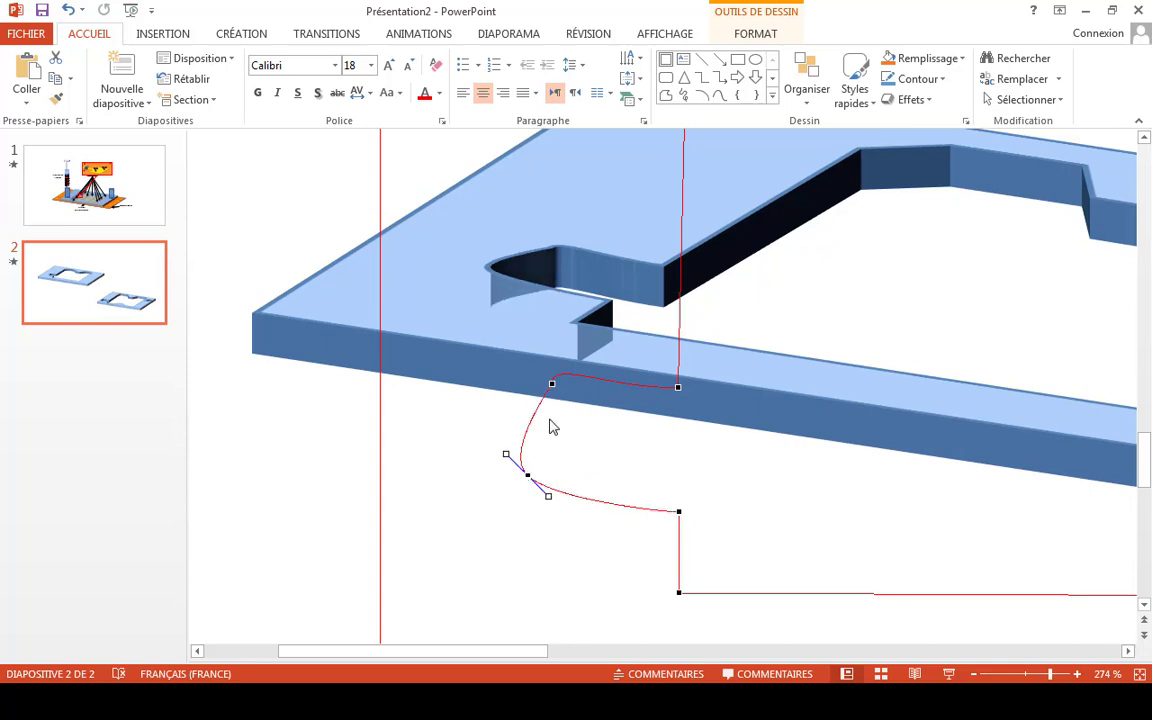
left_click_drag(551, 384, 513, 429)
left_click_drag(527, 475, 564, 494)
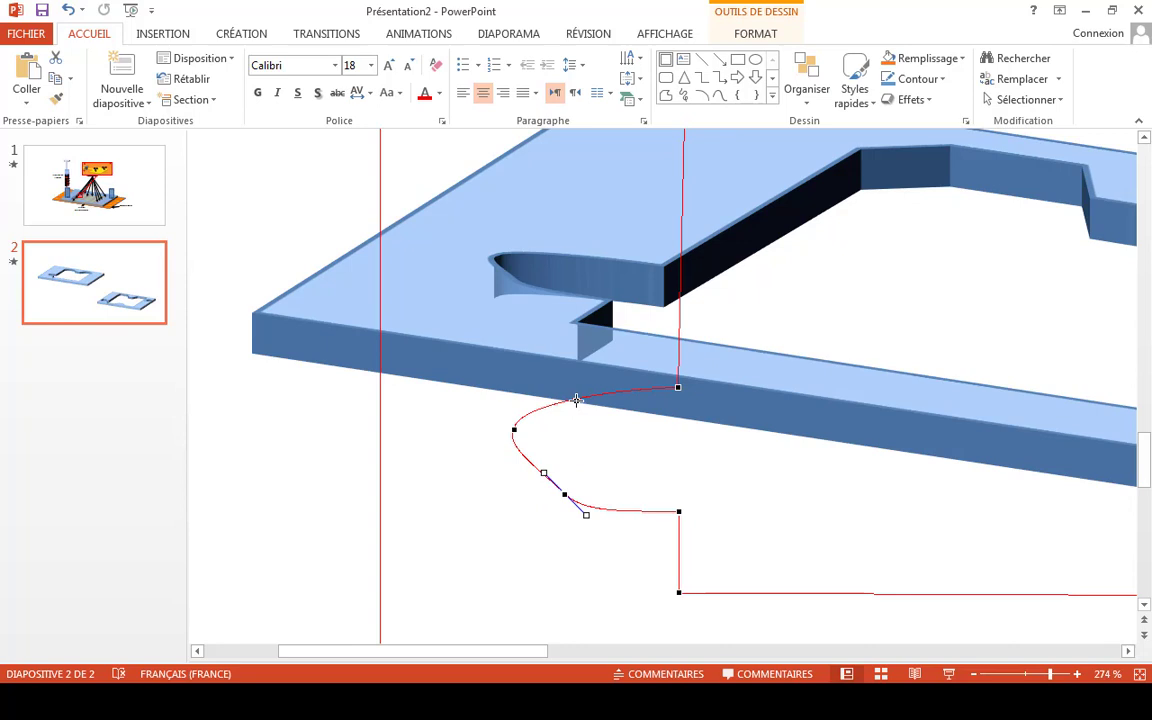
left_click(576, 399)
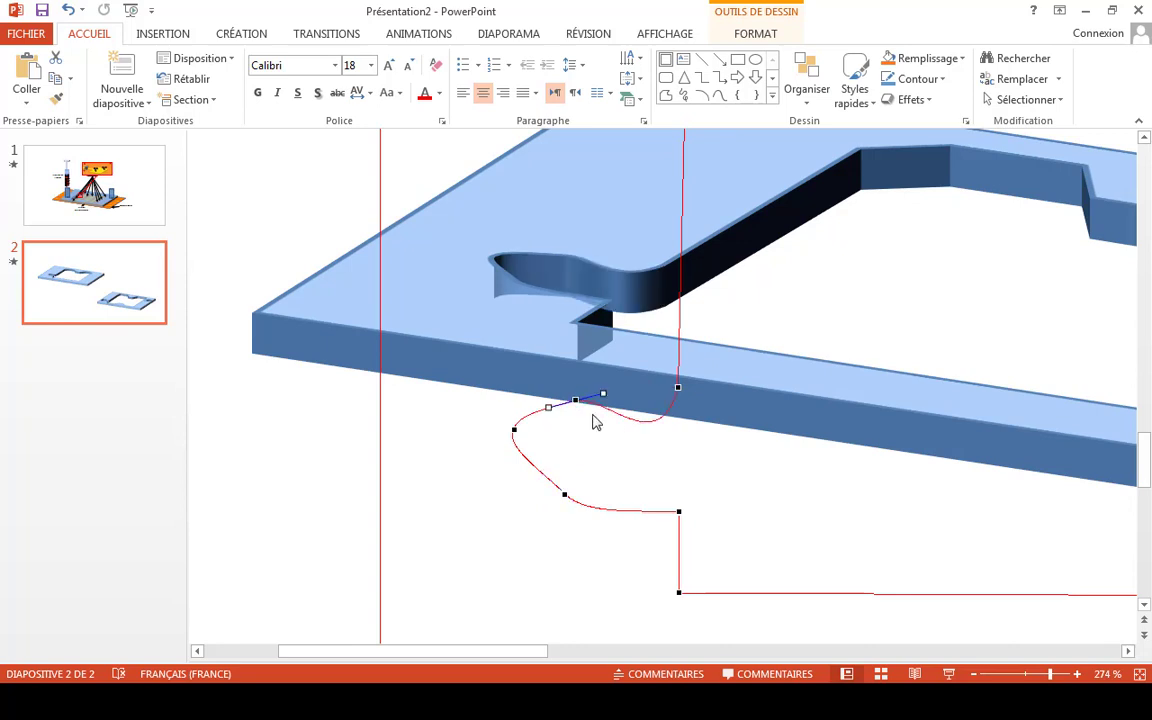
Step: Change the well's lower vertex type, delete its top vertex, and add a point on the upper curve
right_click(508, 441)
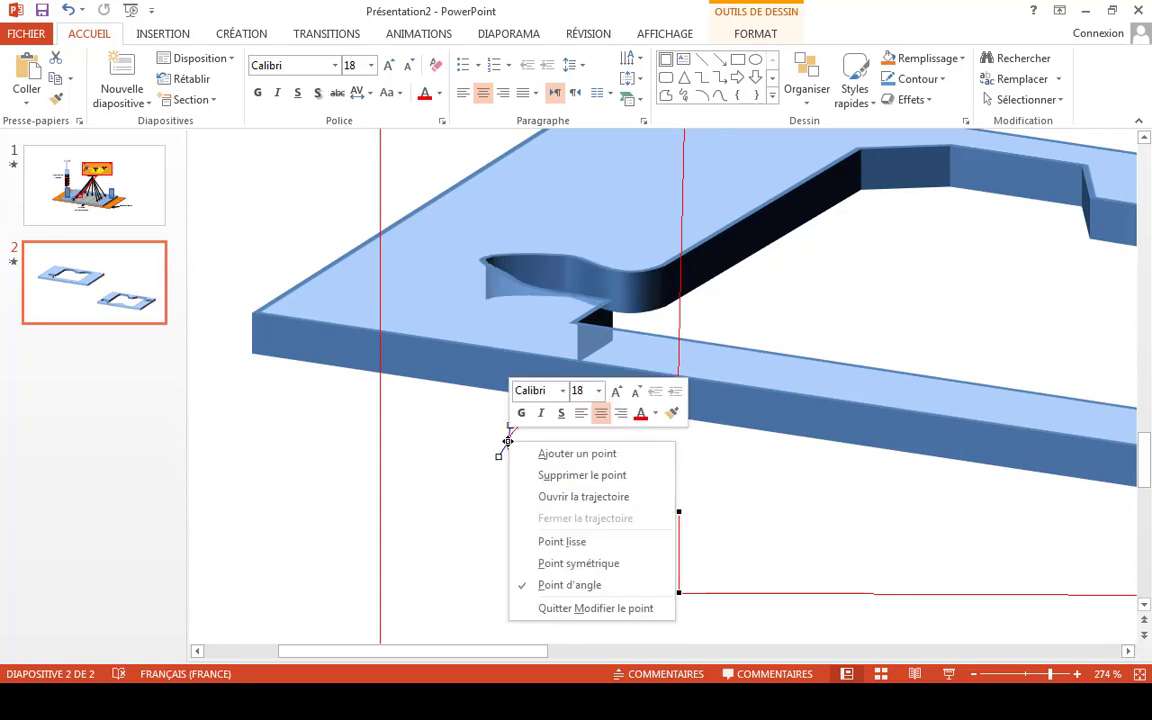
left_click(586, 566)
left_click_drag(510, 476, 547, 488)
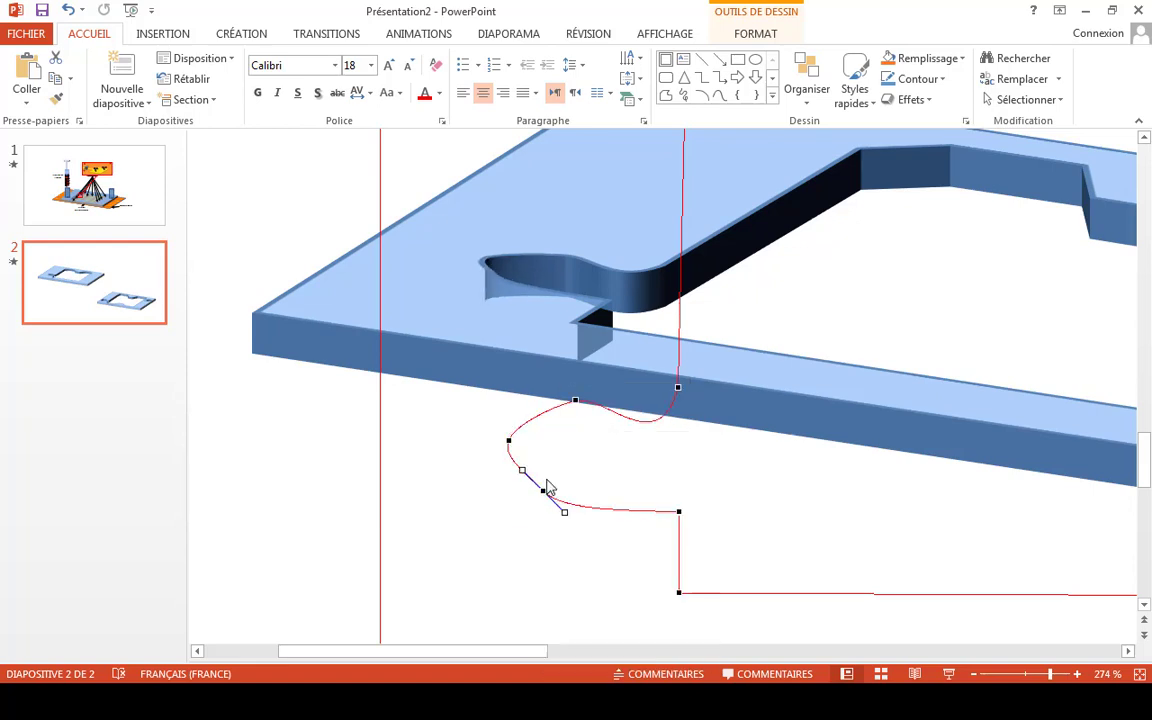
right_click(547, 488)
left_click(640, 614)
right_click(575, 400)
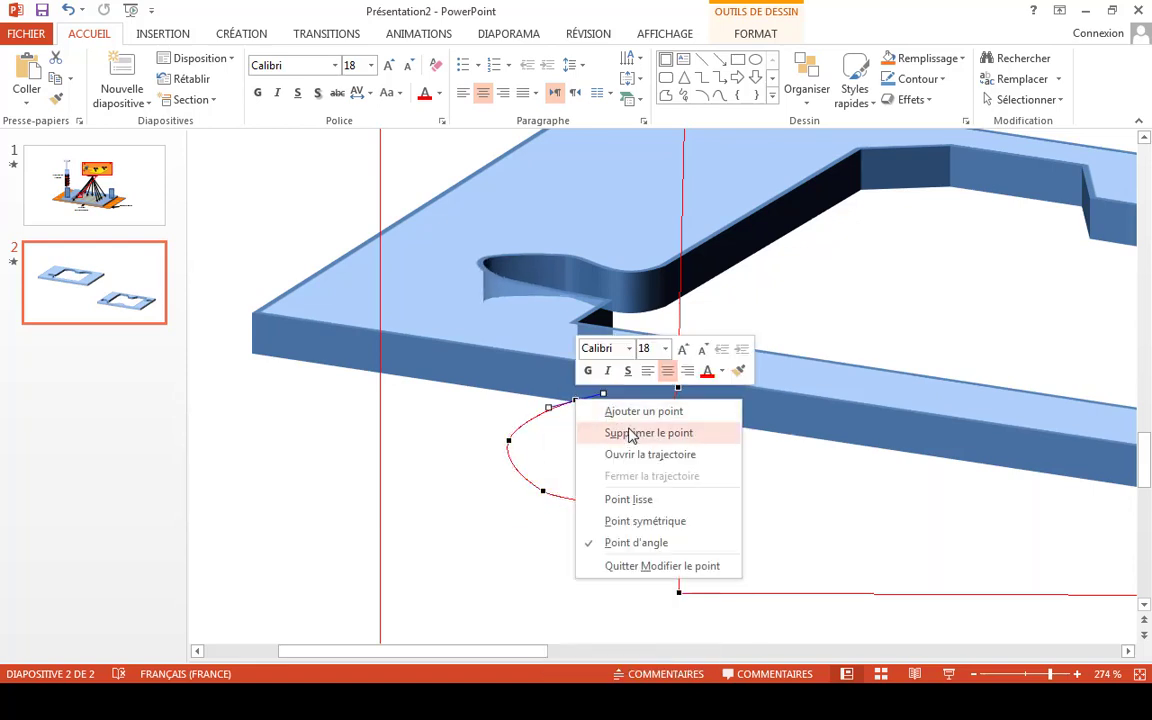
left_click(630, 434)
left_click_drag(591, 499, 591, 470)
left_click(604, 412)
right_click(543, 489)
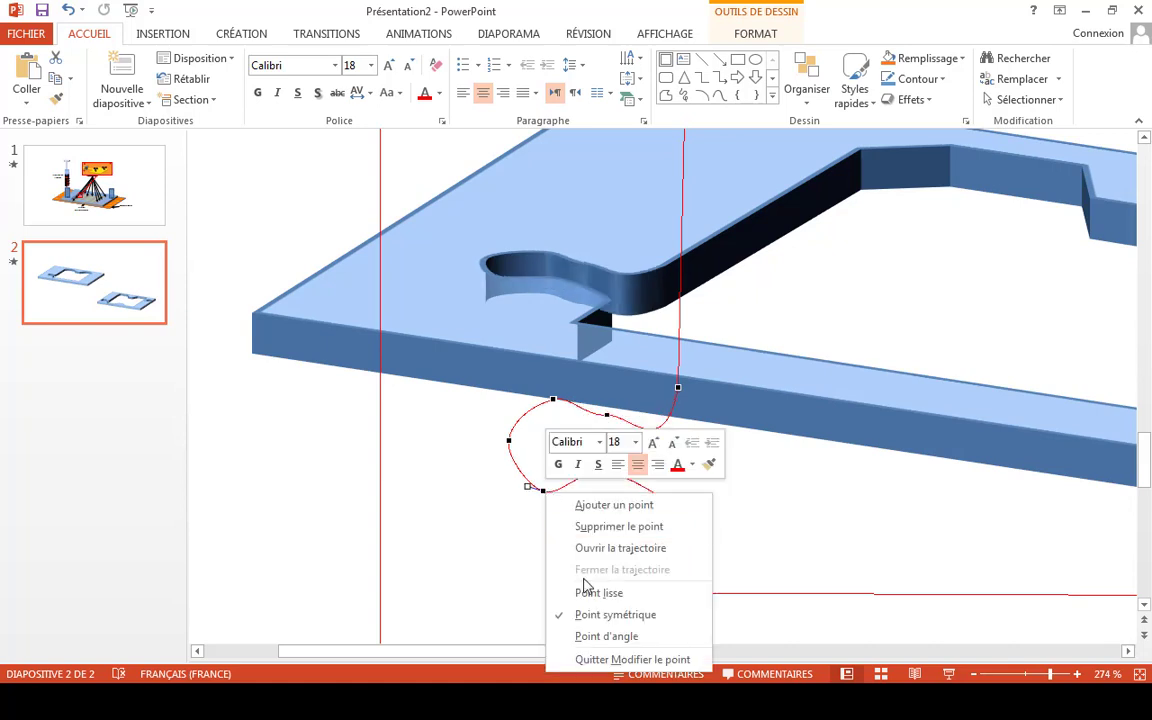
right_click(553, 399)
key("Escape")
Step: Reposition the channel-side vertices and shift the channel's vertical edge to the right
left_click(677, 387)
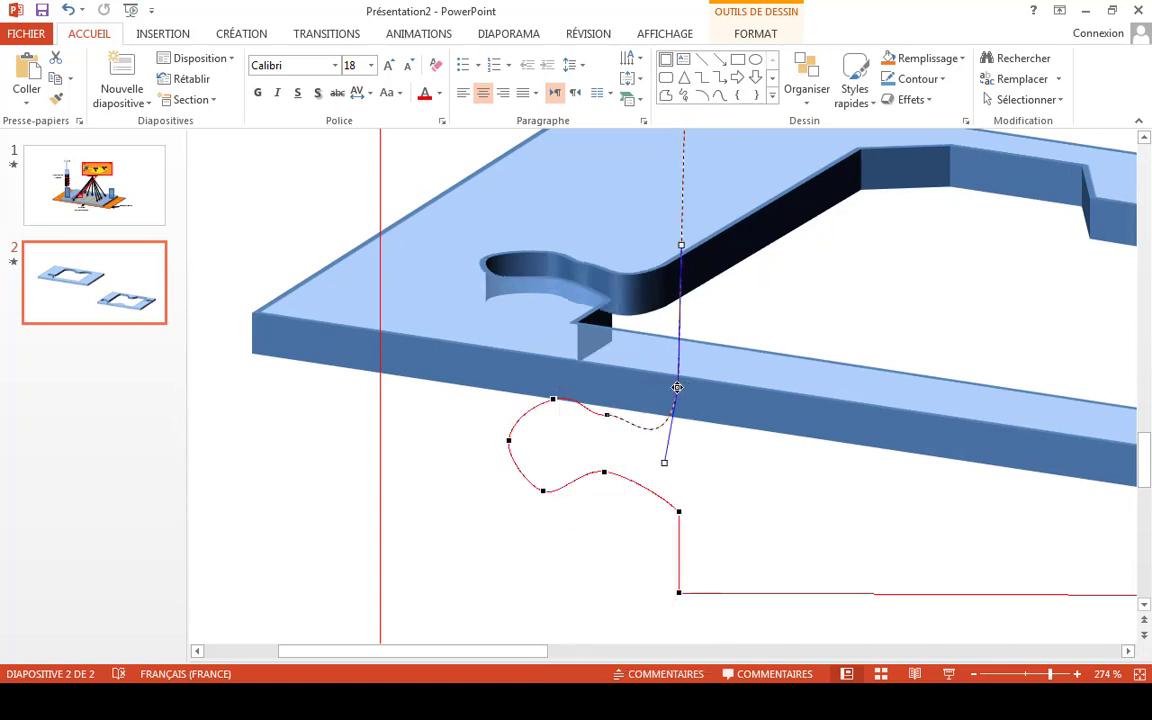
left_click_drag(677, 387, 691, 402)
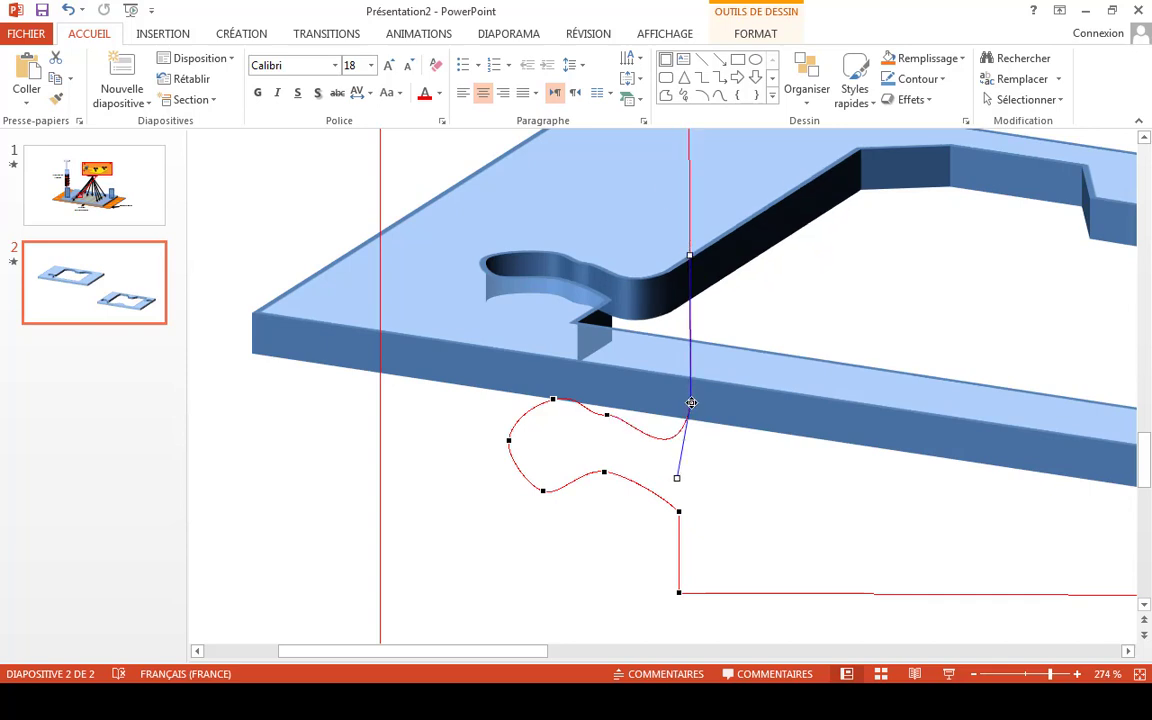
left_click_drag(679, 592, 693, 592)
left_click_drag(679, 511, 693, 510)
mouse_move(604, 472)
left_mouse_down()
mouse_move(599, 496)
mouse_move(606, 472)
left_mouse_up()
left_click_drag(693, 510, 693, 477)
left_click_drag(690, 402, 694, 421)
left_click_drag(693, 478, 603, 464)
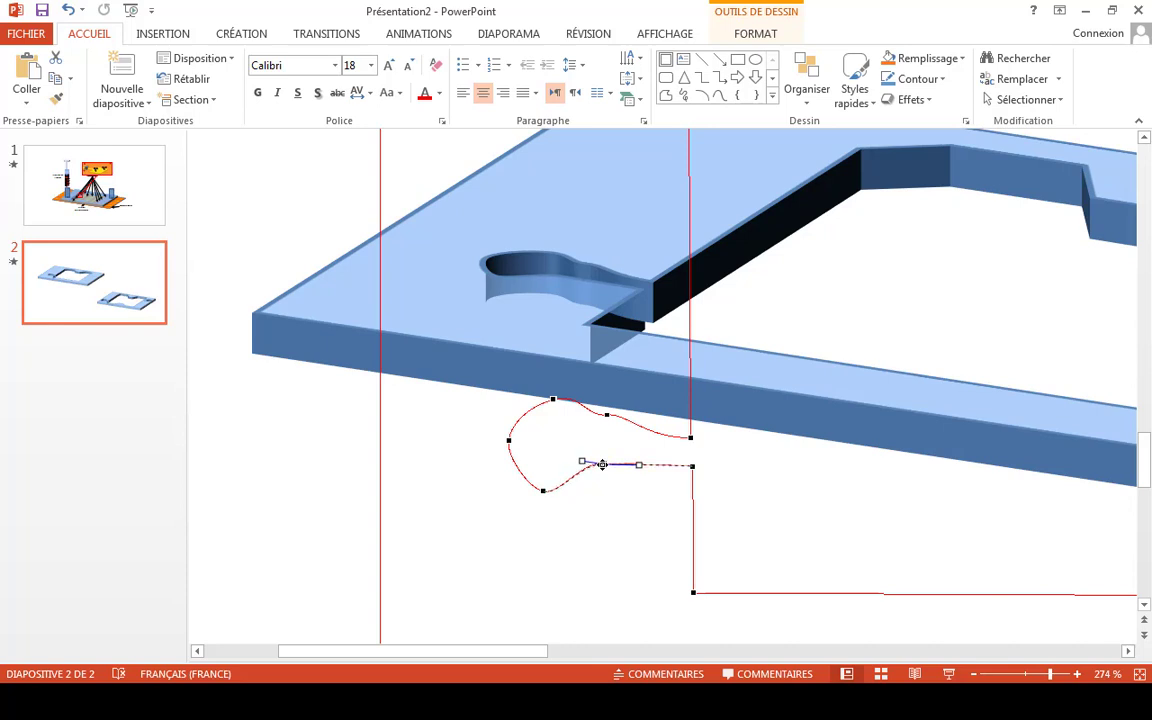
Step: Narrow the channel neck and spread the well's tangent handles to form a smooth round bulb
left_click(607, 415)
left_click_drag(609, 416, 608, 436)
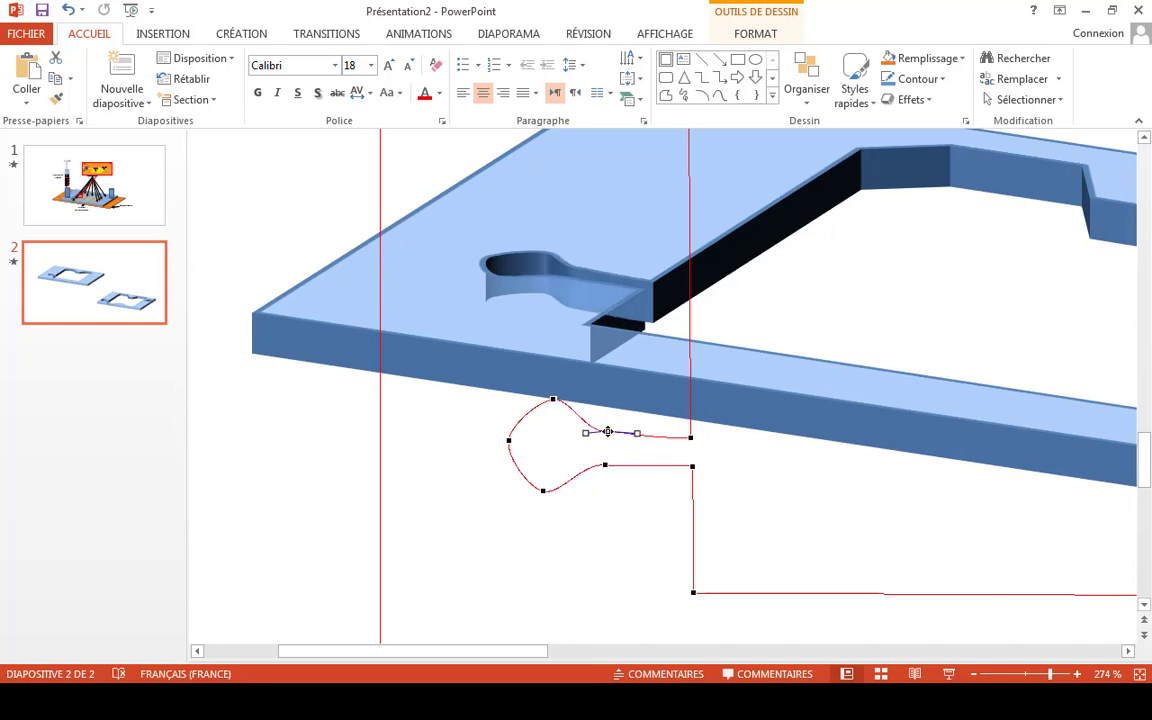
left_click_drag(554, 400, 546, 404)
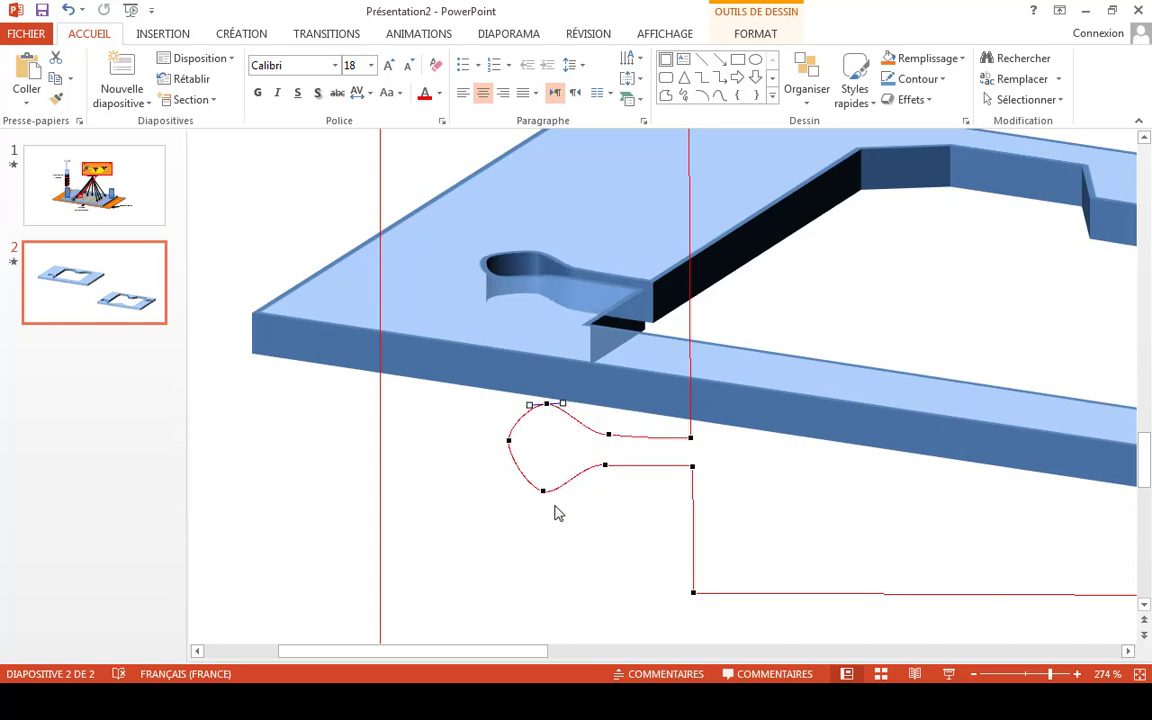
left_click(543, 490)
left_click_drag(558, 501, 581, 494)
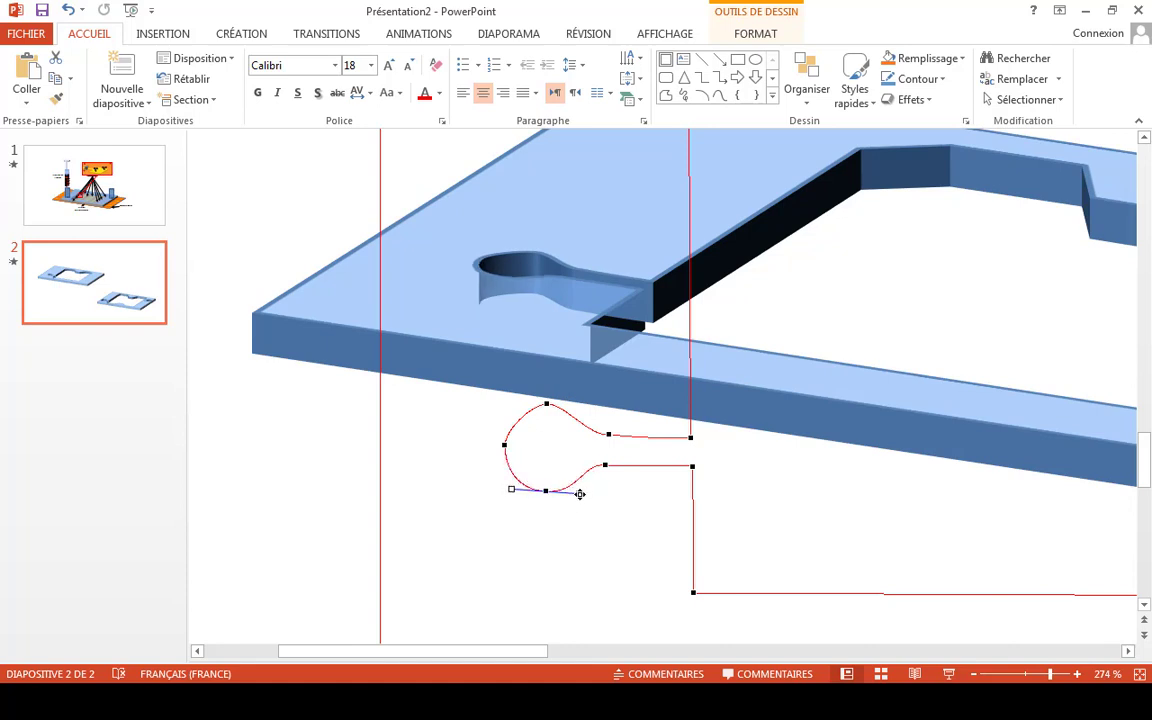
left_click(546, 404)
left_click_drag(558, 405, 579, 404)
left_click_drag(506, 444, 504, 448)
left_click(608, 435)
left_click_drag(596, 428, 586, 420)
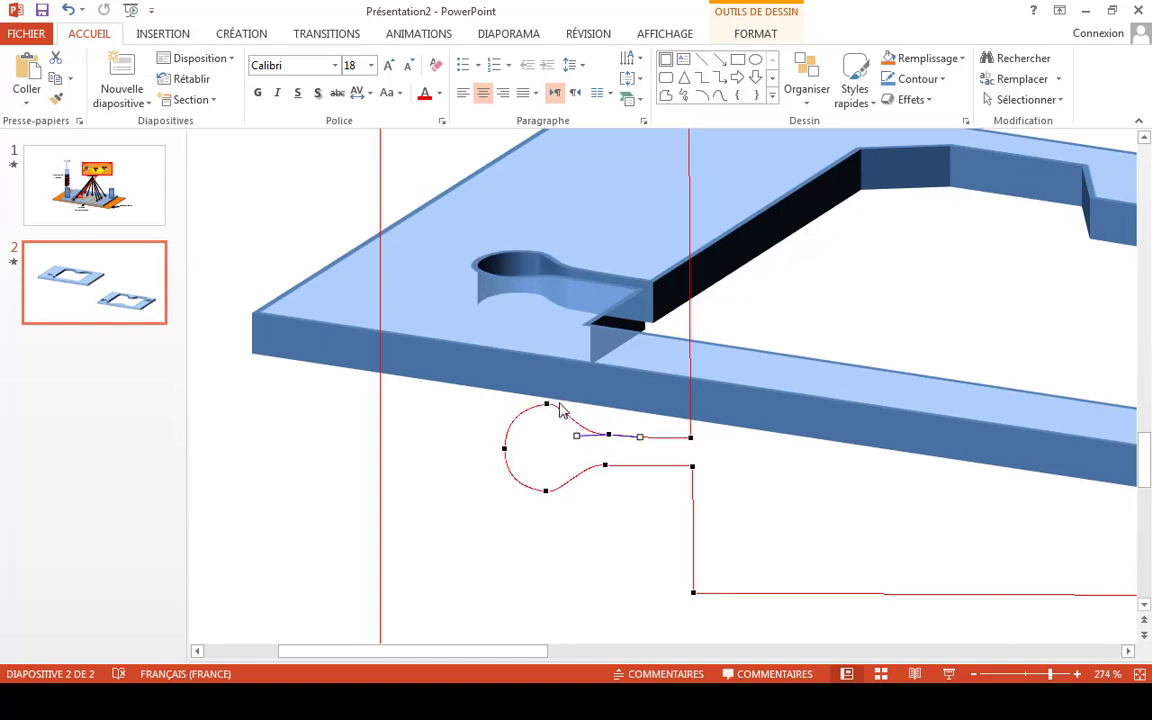
left_click(546, 404)
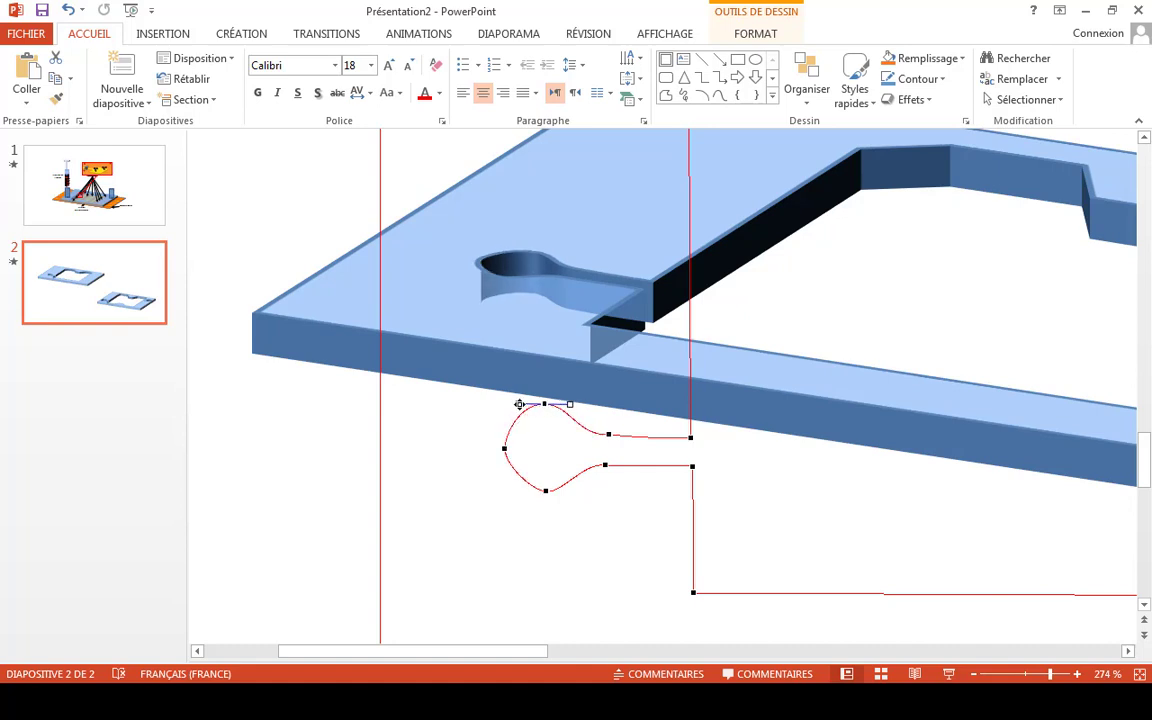
left_click(545, 490)
left_click_drag(543, 489, 543, 489)
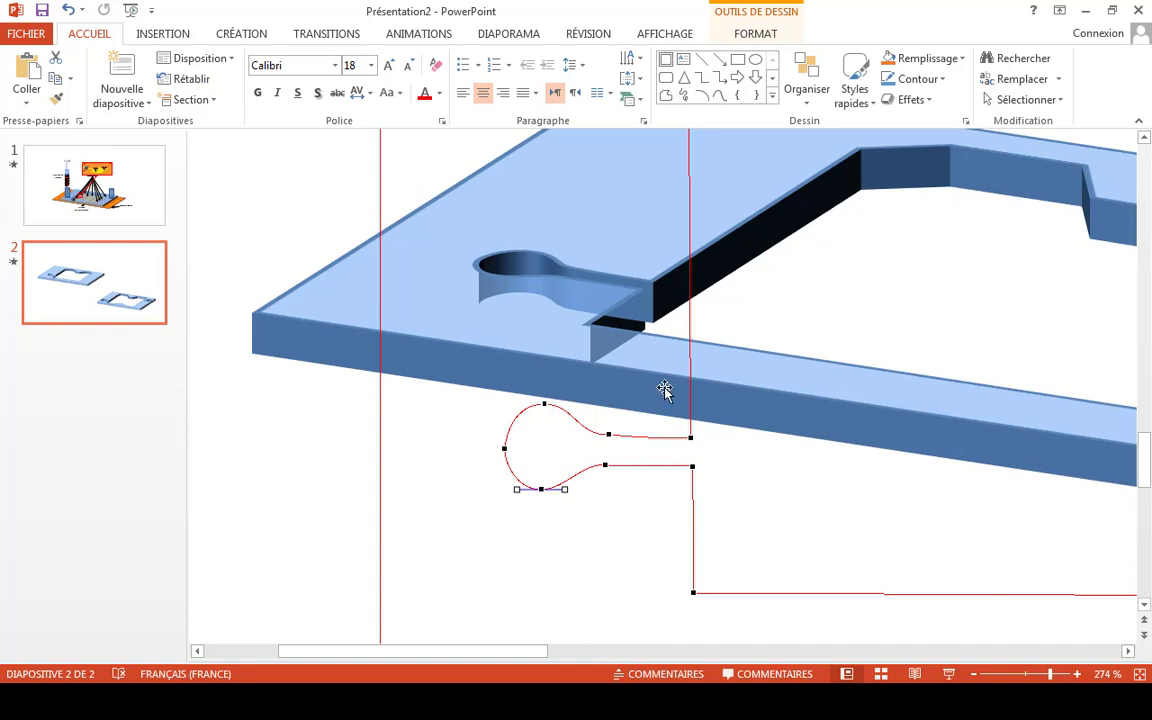
Step: Draw a vertical line through the channel end and set its width to 0 cm
left_click(157, 35)
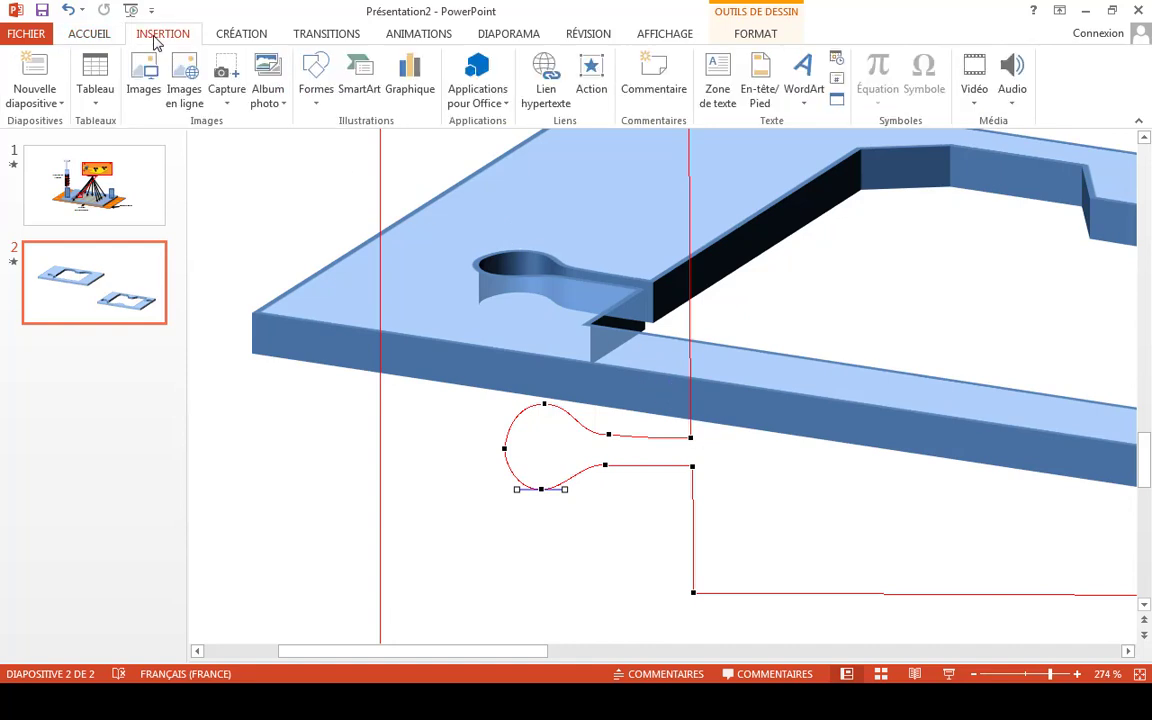
left_click(318, 72)
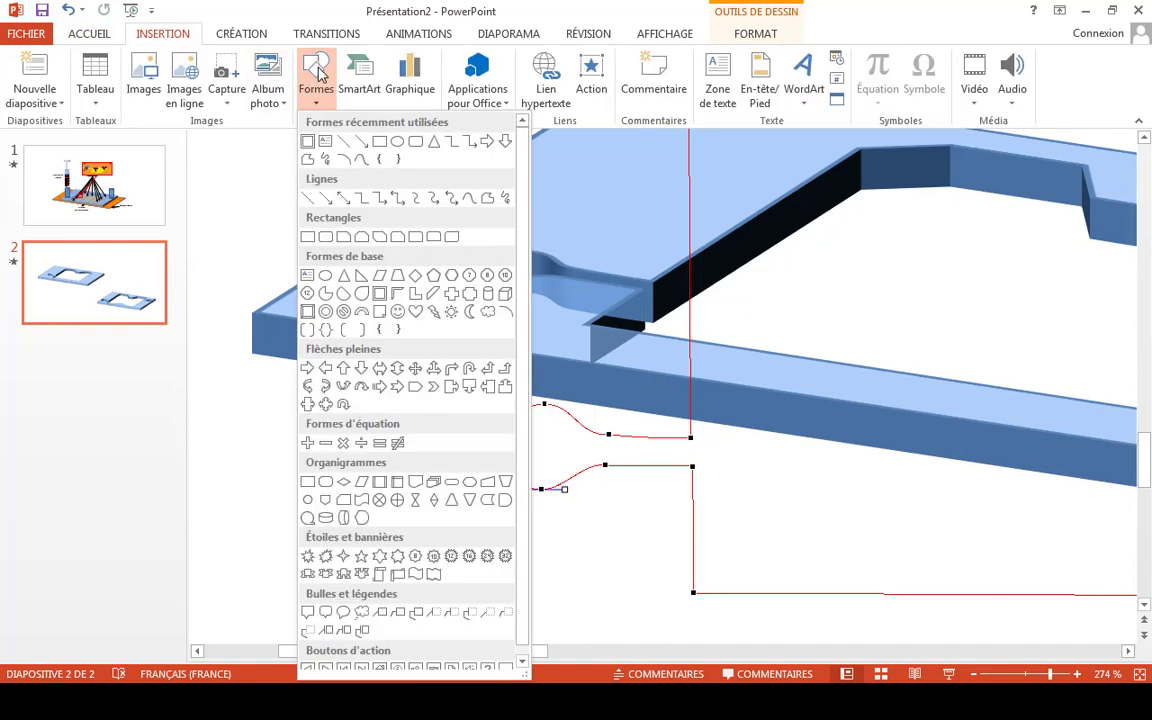
left_click(349, 144)
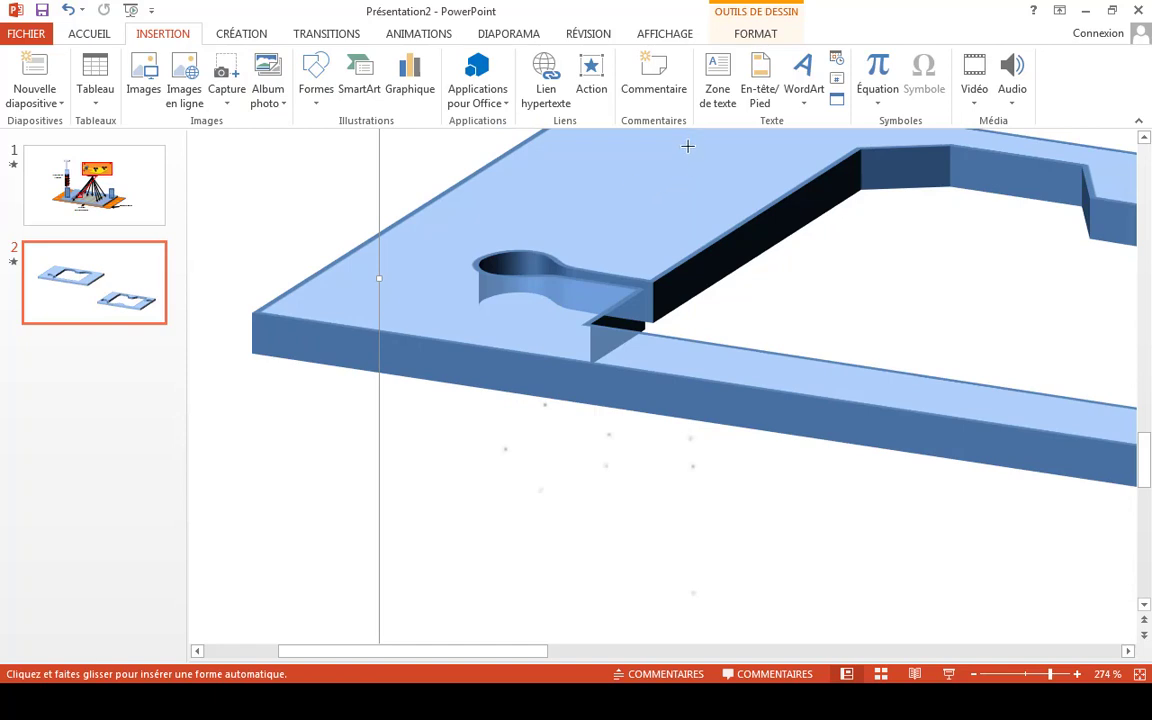
mouse_move(686, 141)
left_mouse_down()
mouse_move(666, 501)
mouse_move(687, 558)
mouse_move(683, 601)
left_mouse_up()
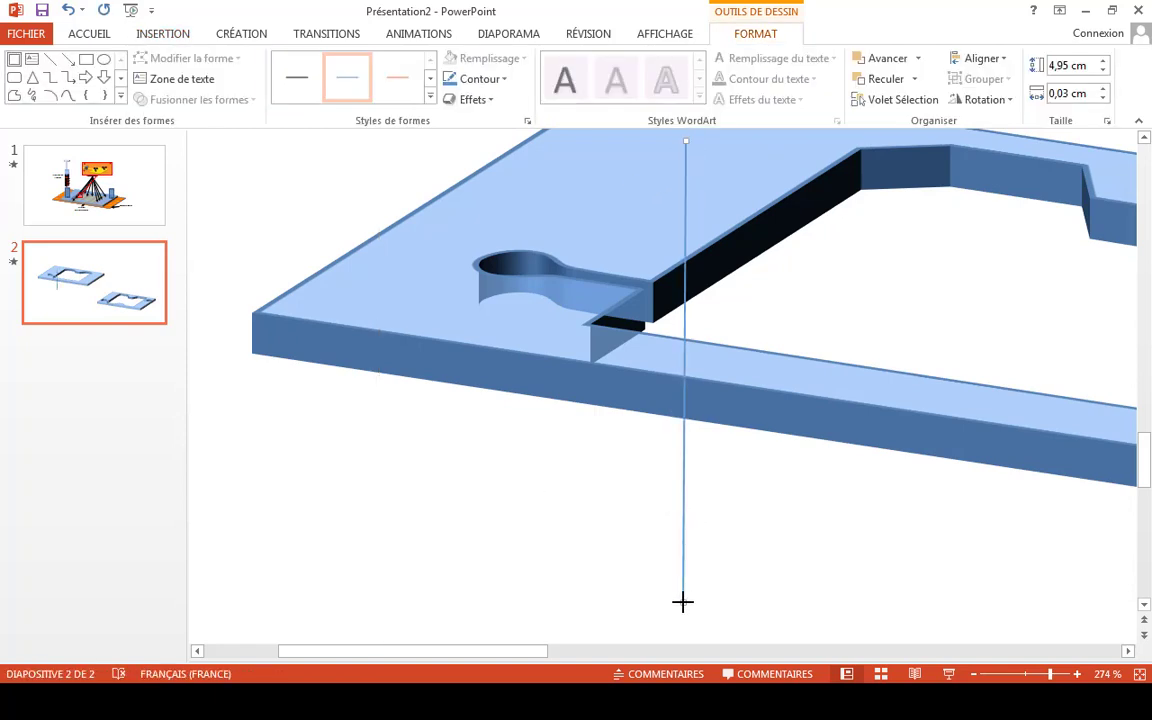
left_click(1103, 97)
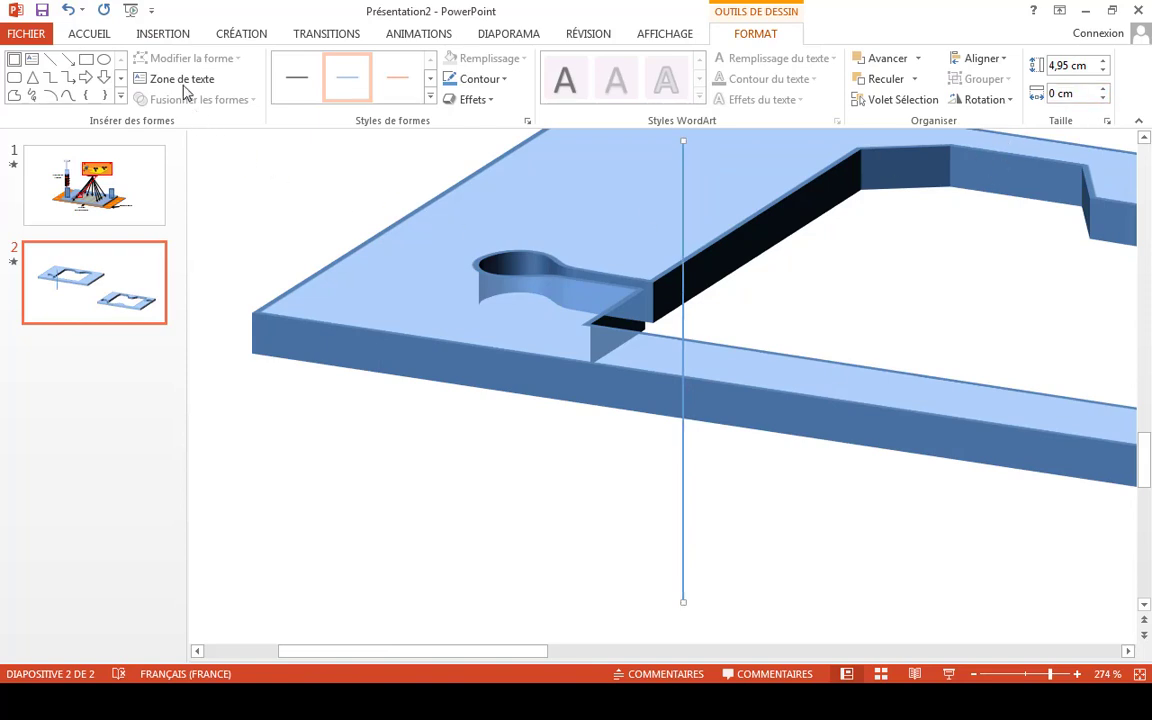
left_click(155, 37)
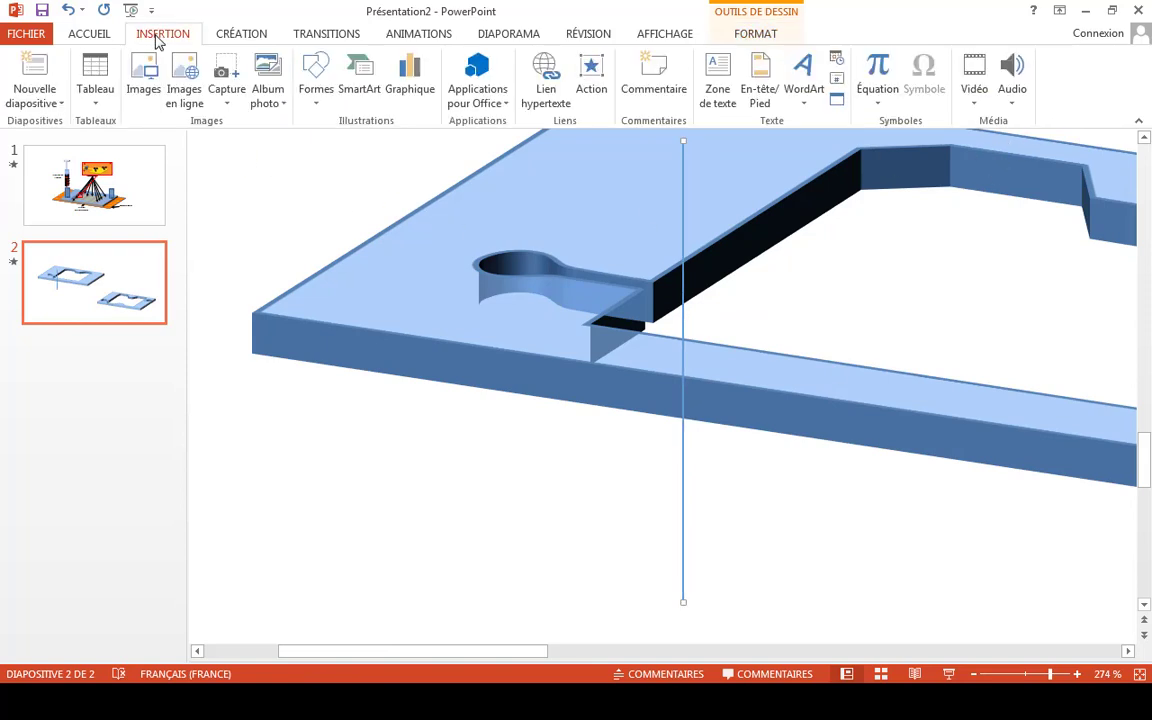
left_click(316, 78)
Step: Draw an oval below the plate's front edge and size it to a 1 cm by 1 cm circle
left_click(398, 144)
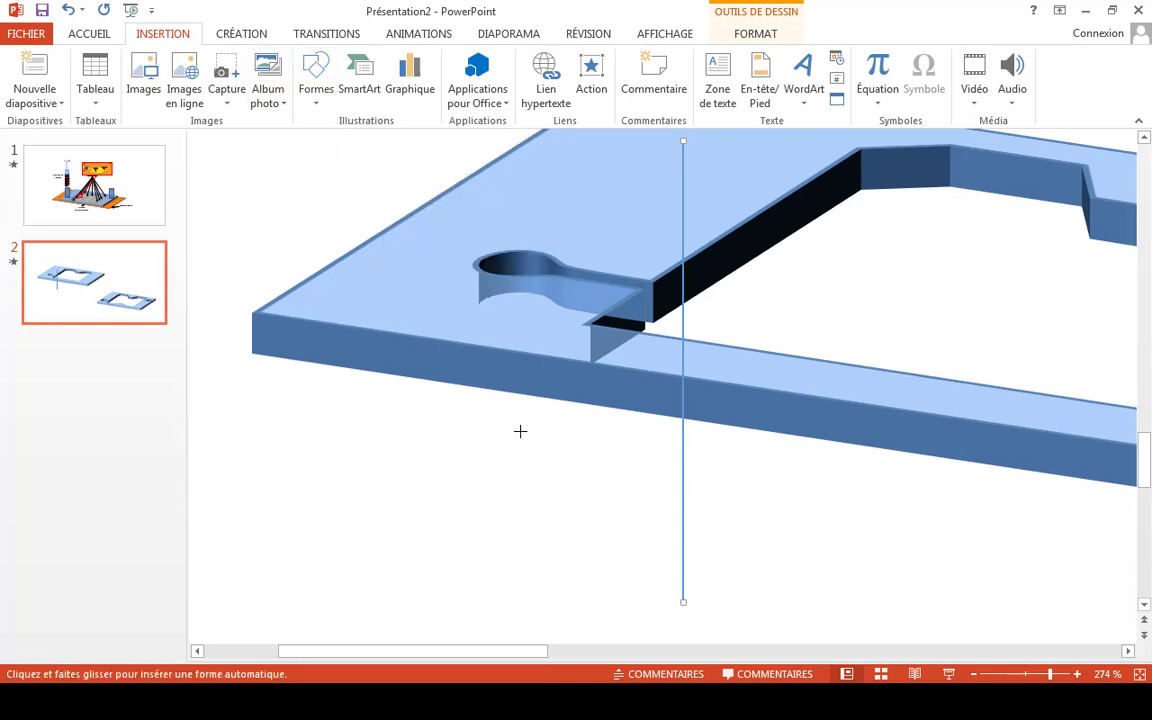
left_click_drag(490, 449, 542, 496)
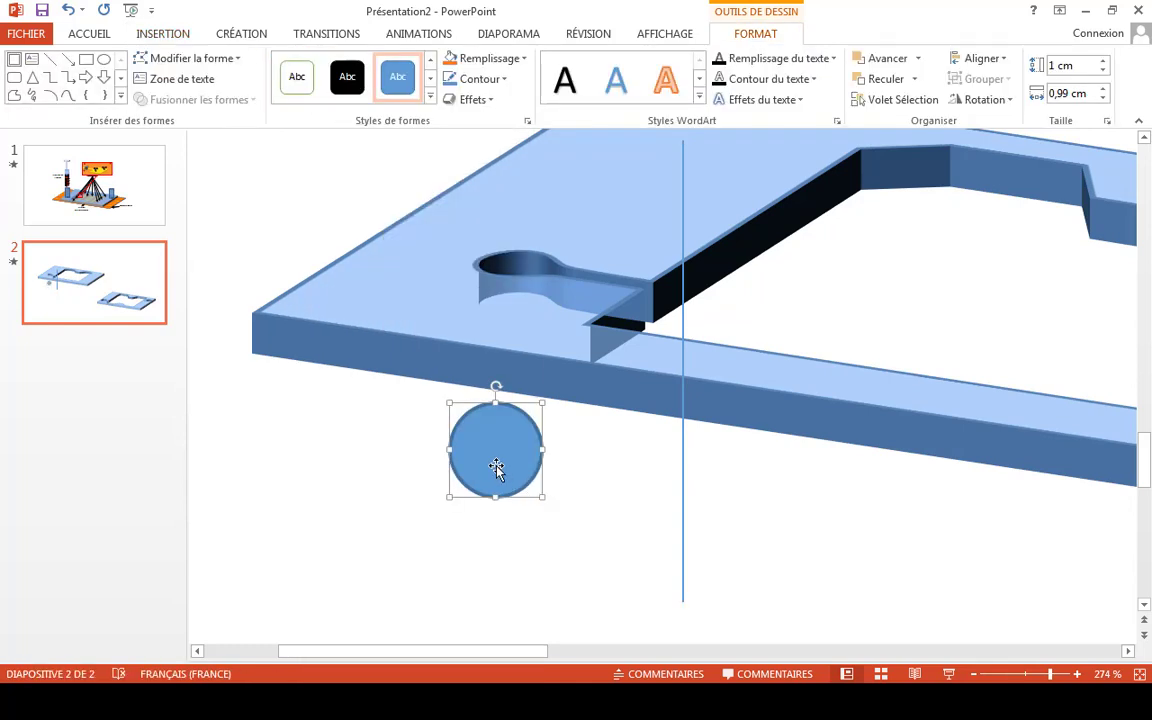
left_click(1103, 89)
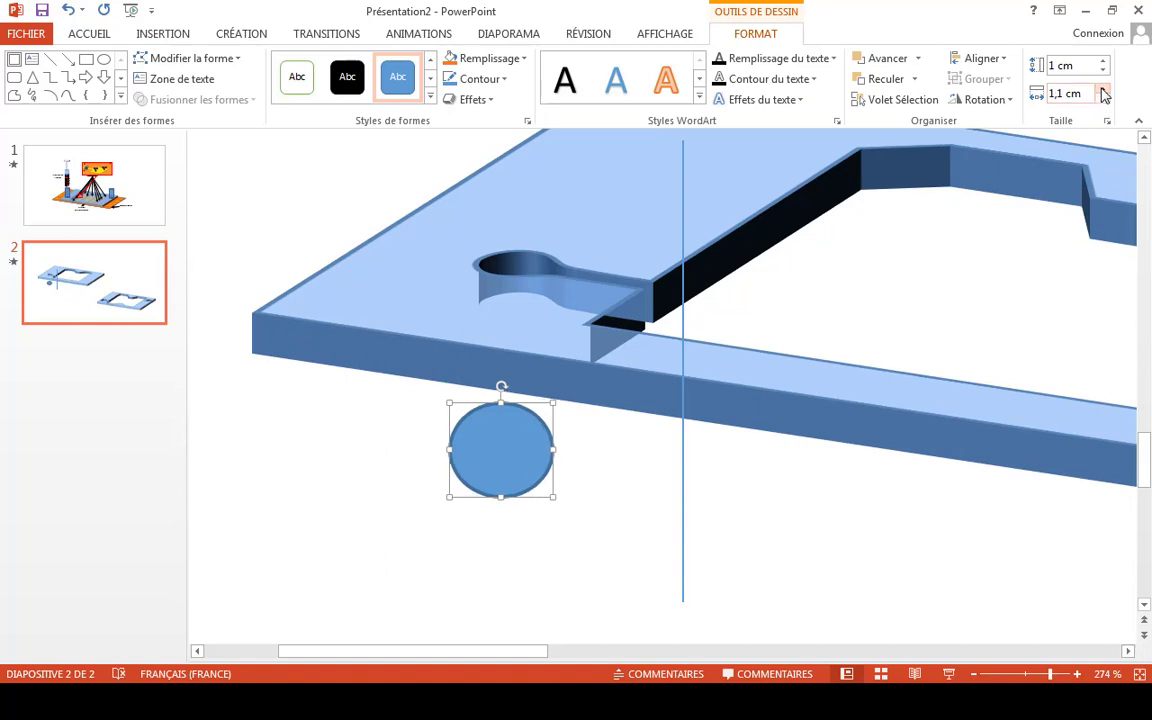
left_click(1103, 99)
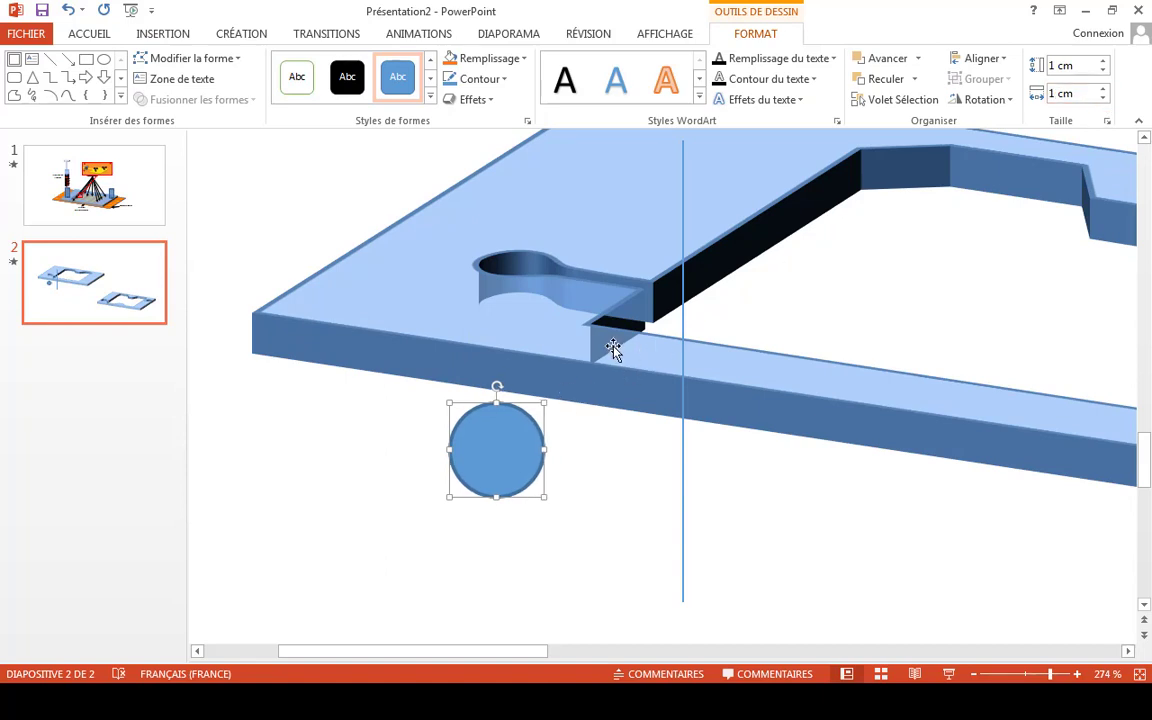
left_click(400, 317)
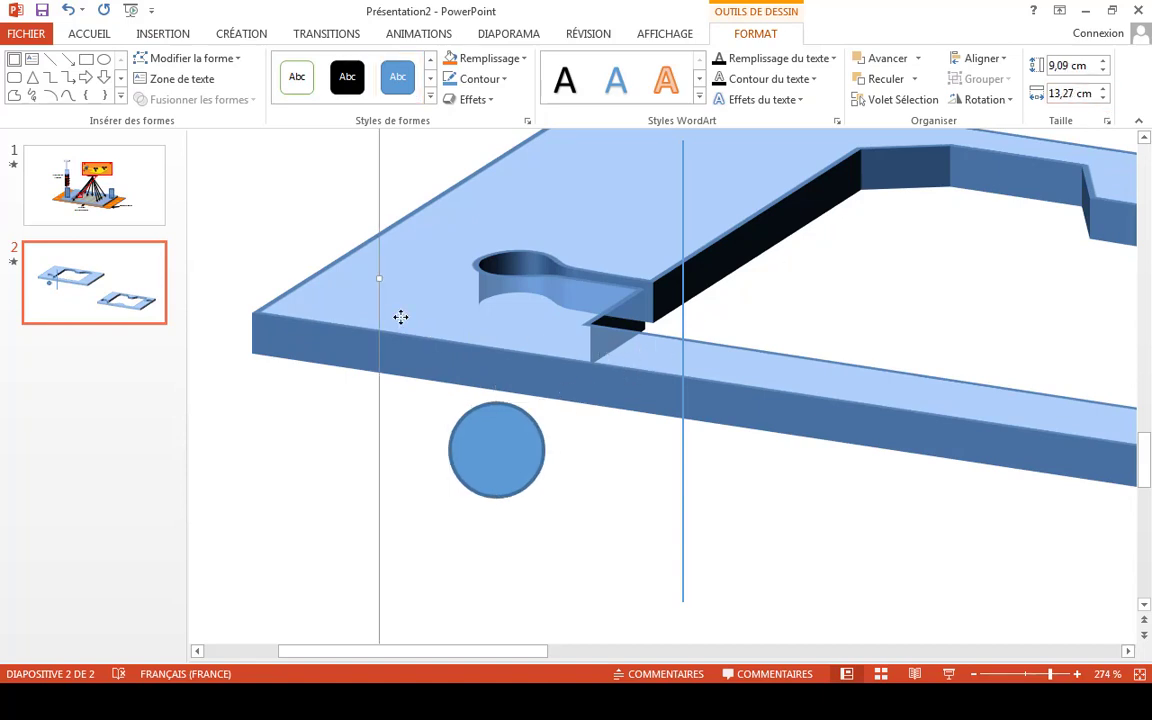
Step: Nudge the 1 cm circle right onto the well loop, checking against the plate's Modifier les points outline
right_click(400, 317)
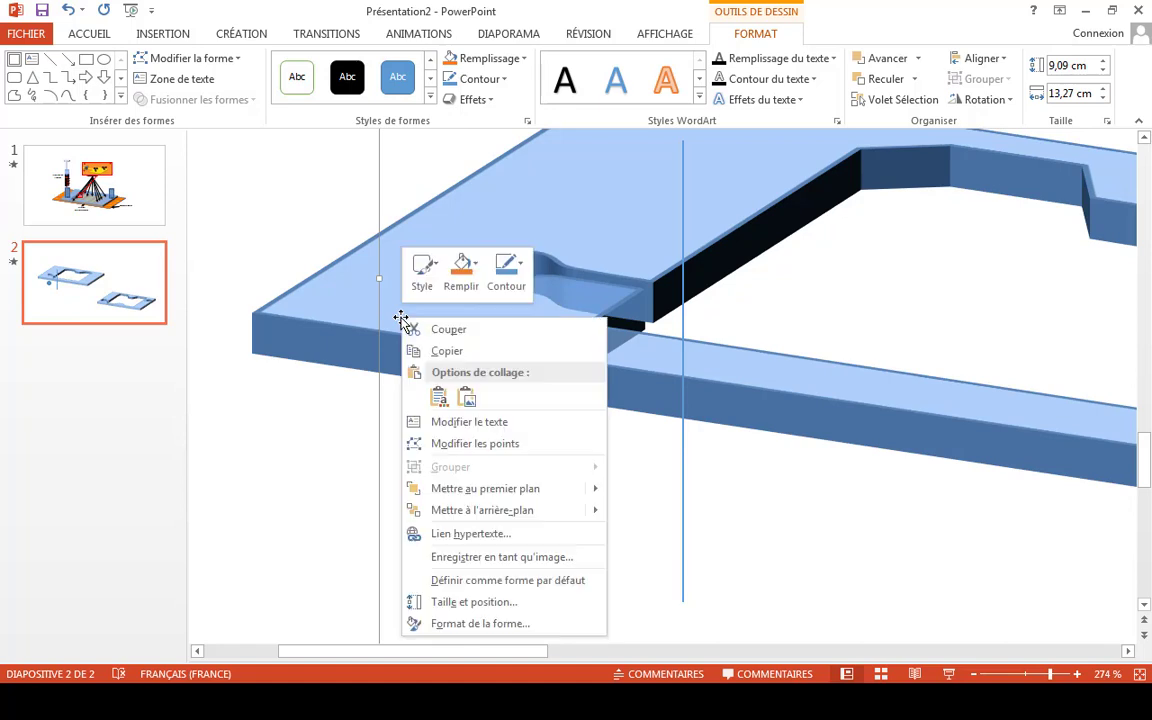
left_click(478, 444)
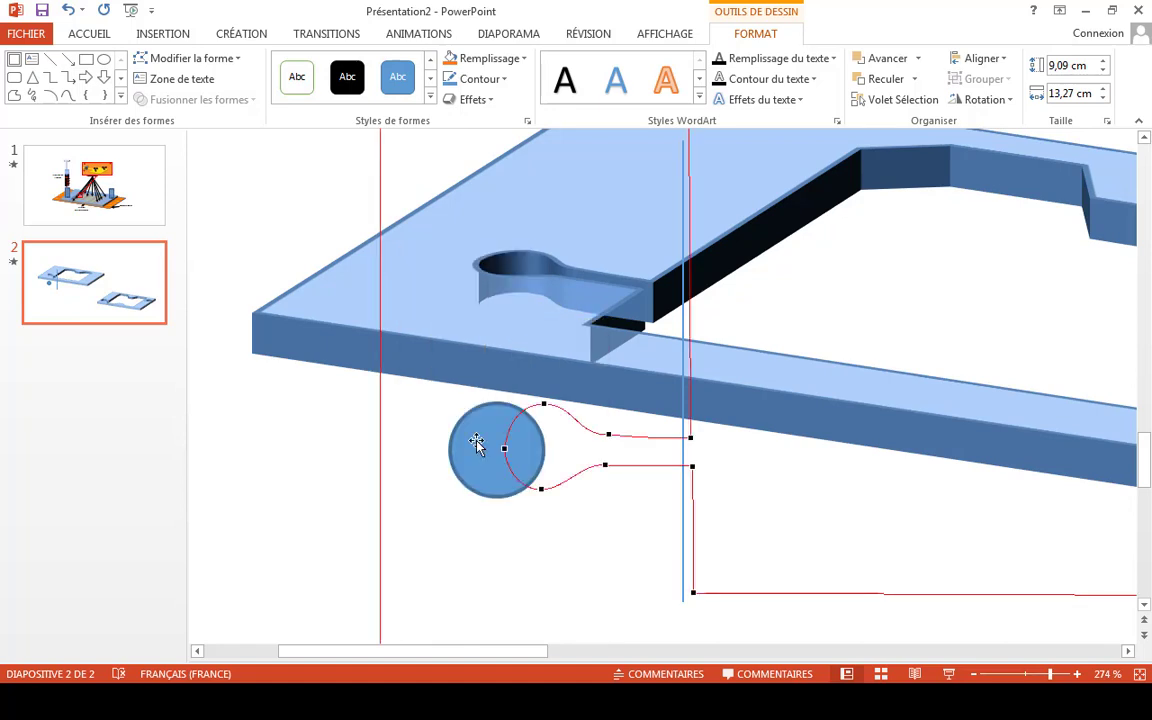
left_click(477, 443)
left_click_drag(478, 442, 505, 437)
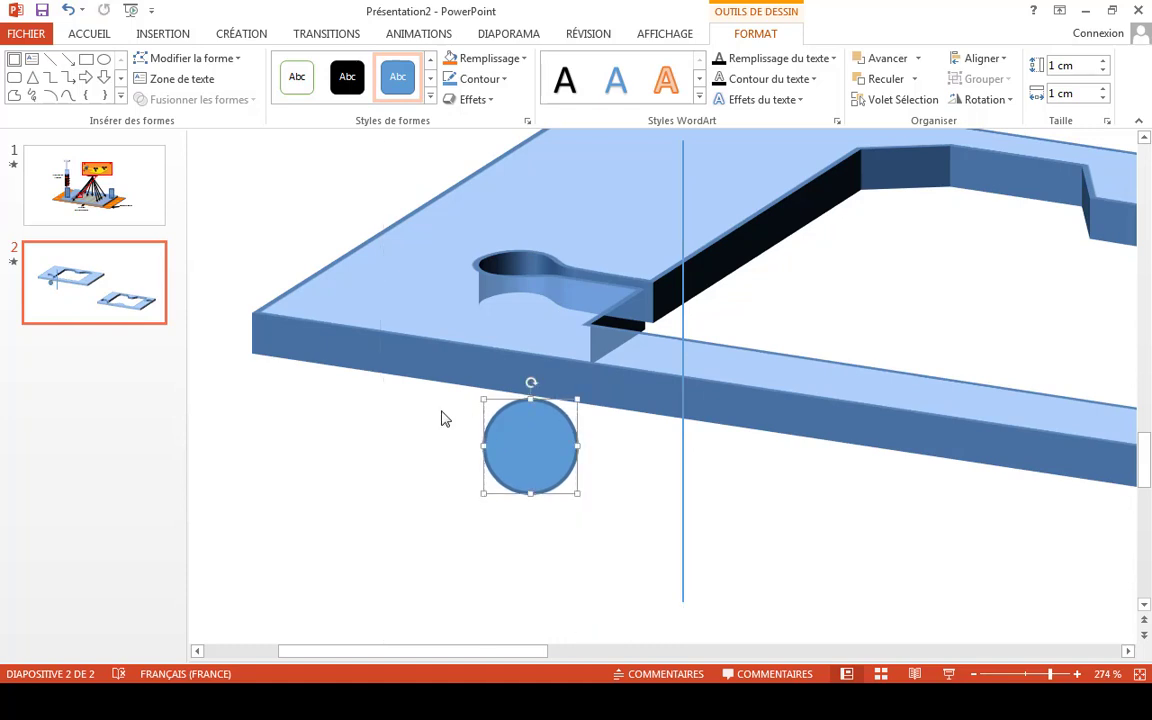
right_click(347, 347)
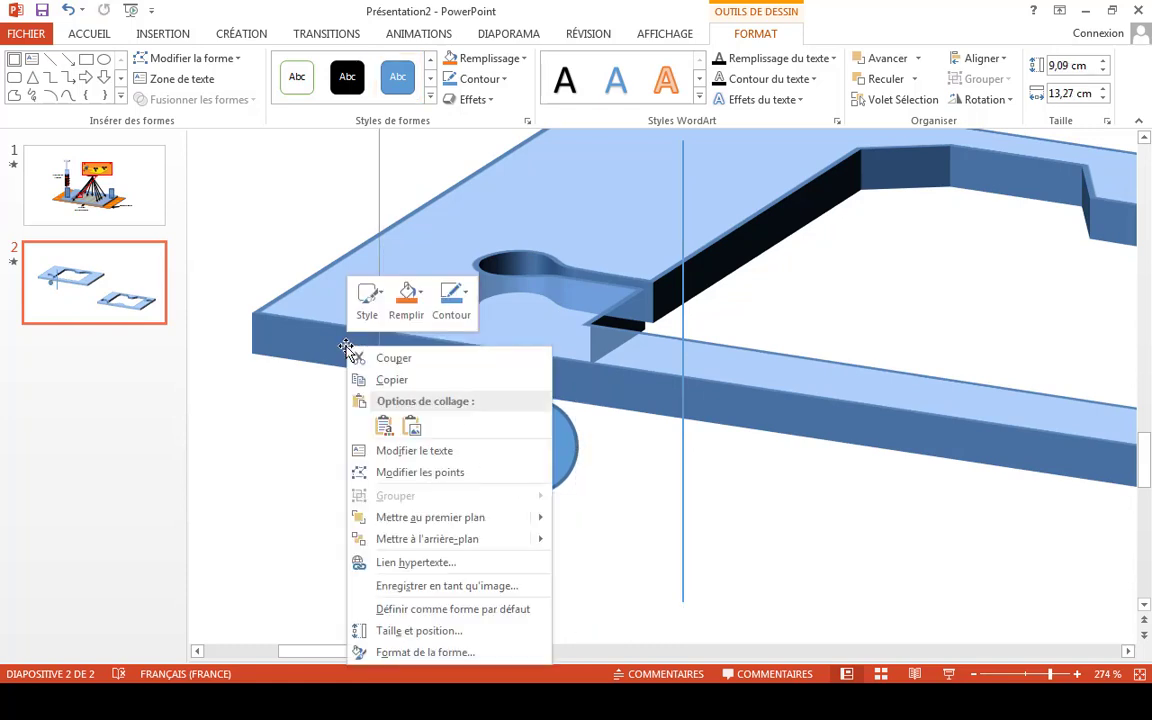
left_click(423, 473)
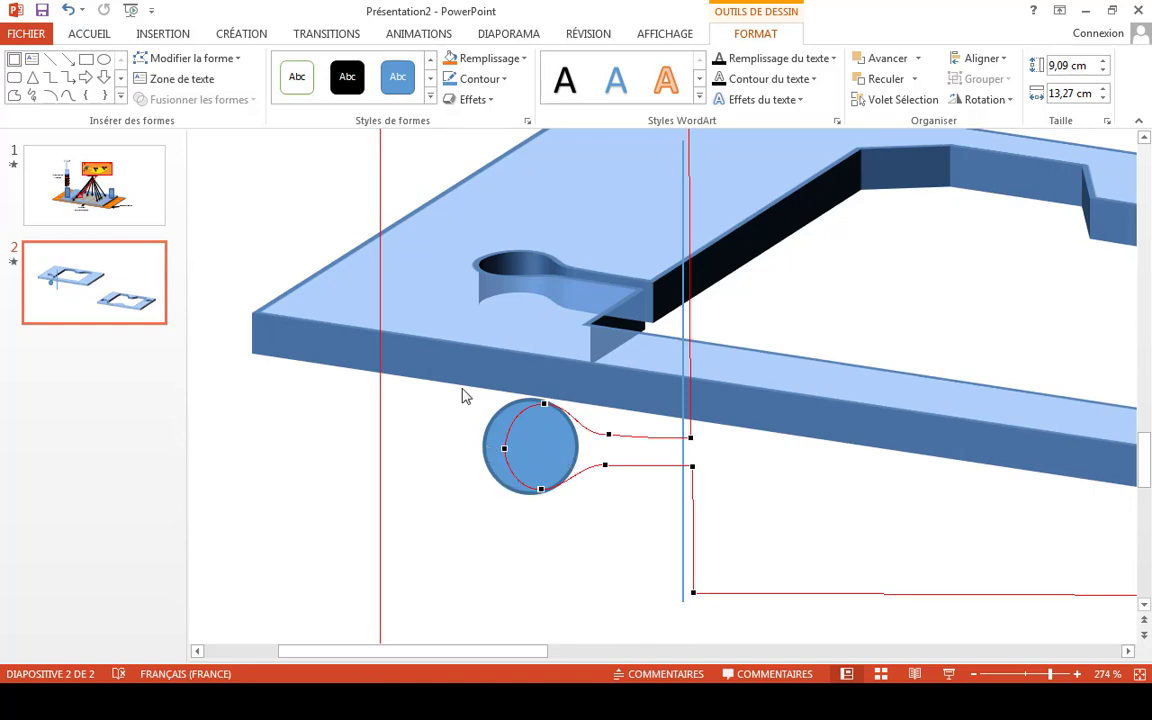
left_click_drag(493, 455, 509, 458)
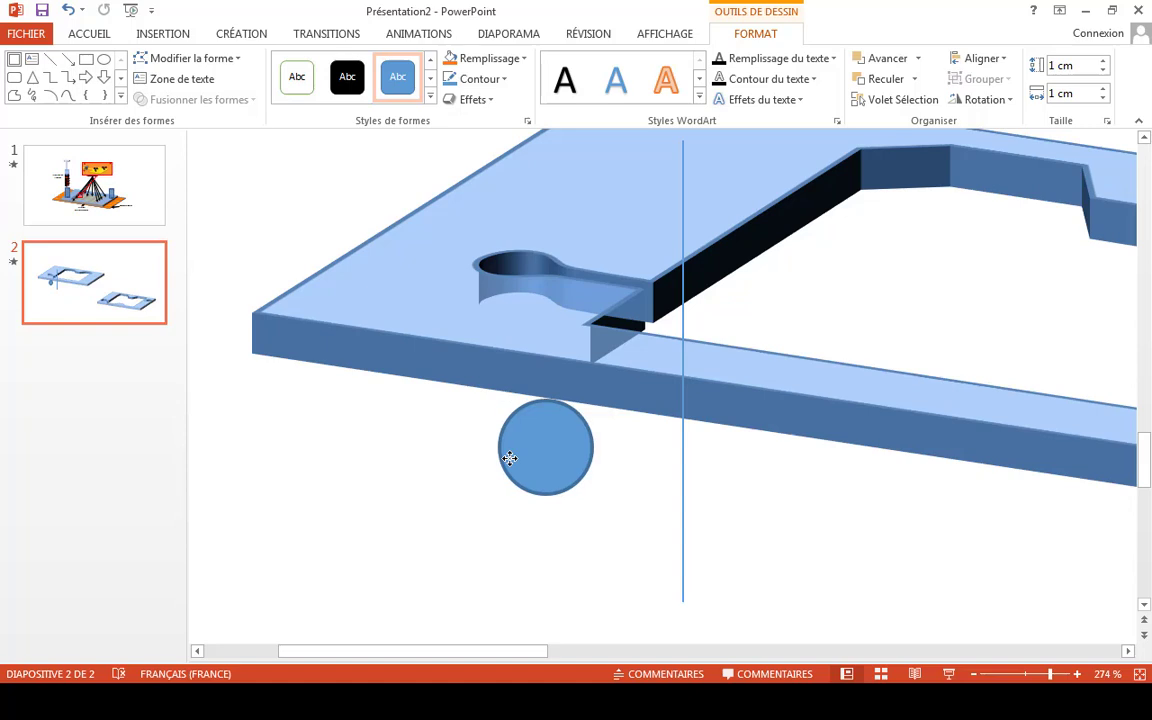
right_click(398, 357)
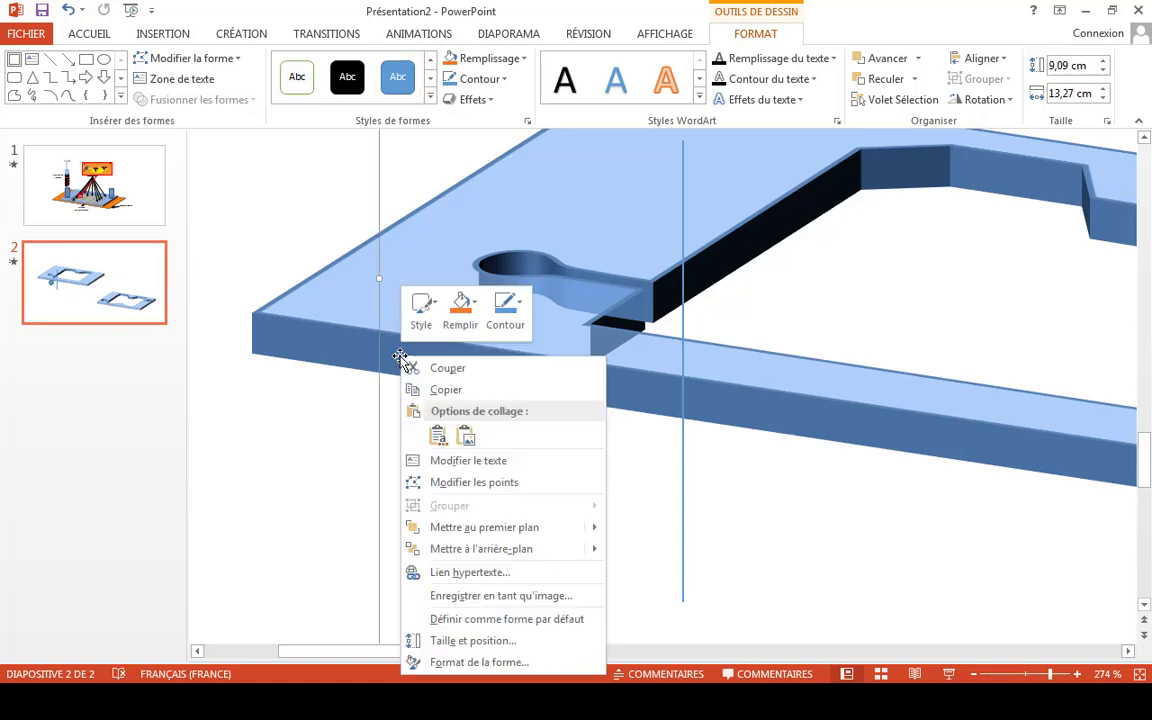
left_click(466, 483)
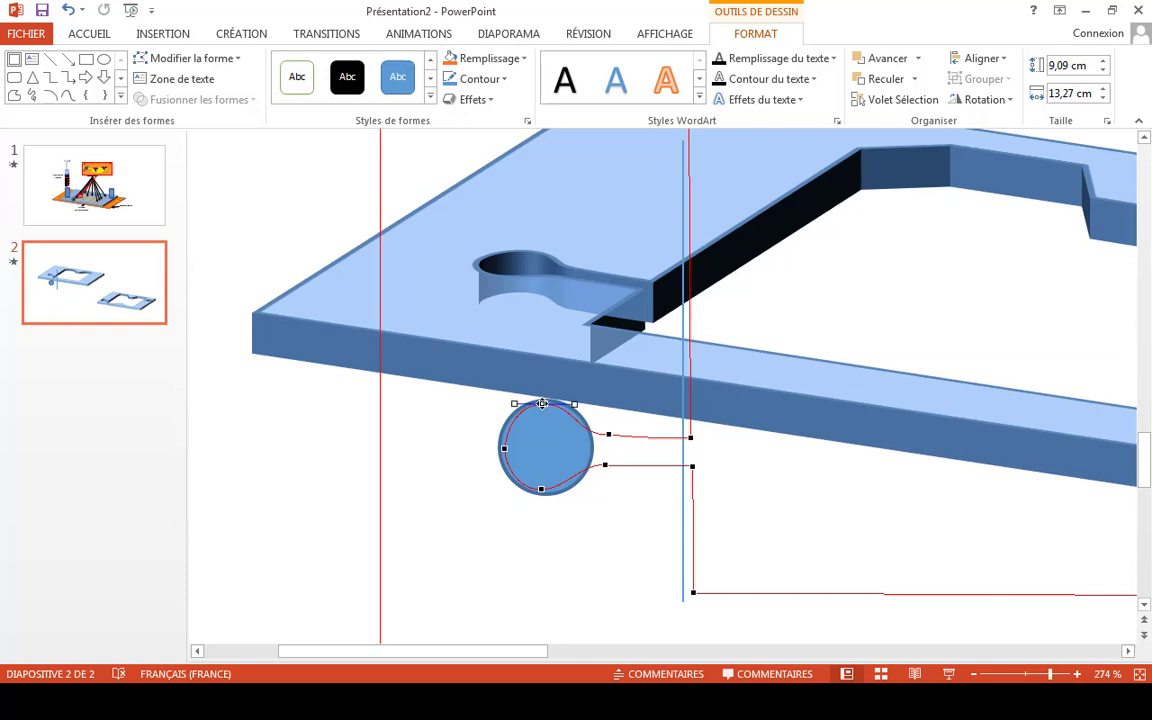
Step: Fit the well's top, bottom, left and right points to the circle and move channel corners onto the guide line
left_click_drag(541, 403, 543, 402)
left_click_drag(541, 490, 542, 495)
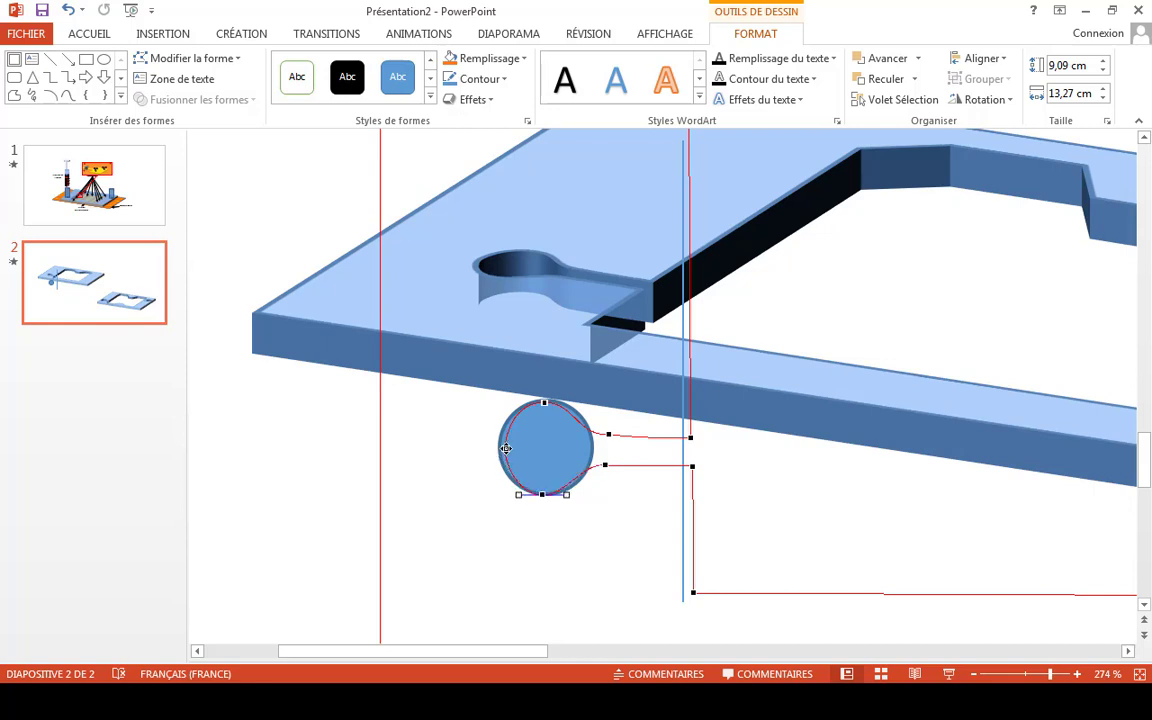
left_click_drag(506, 449, 500, 446)
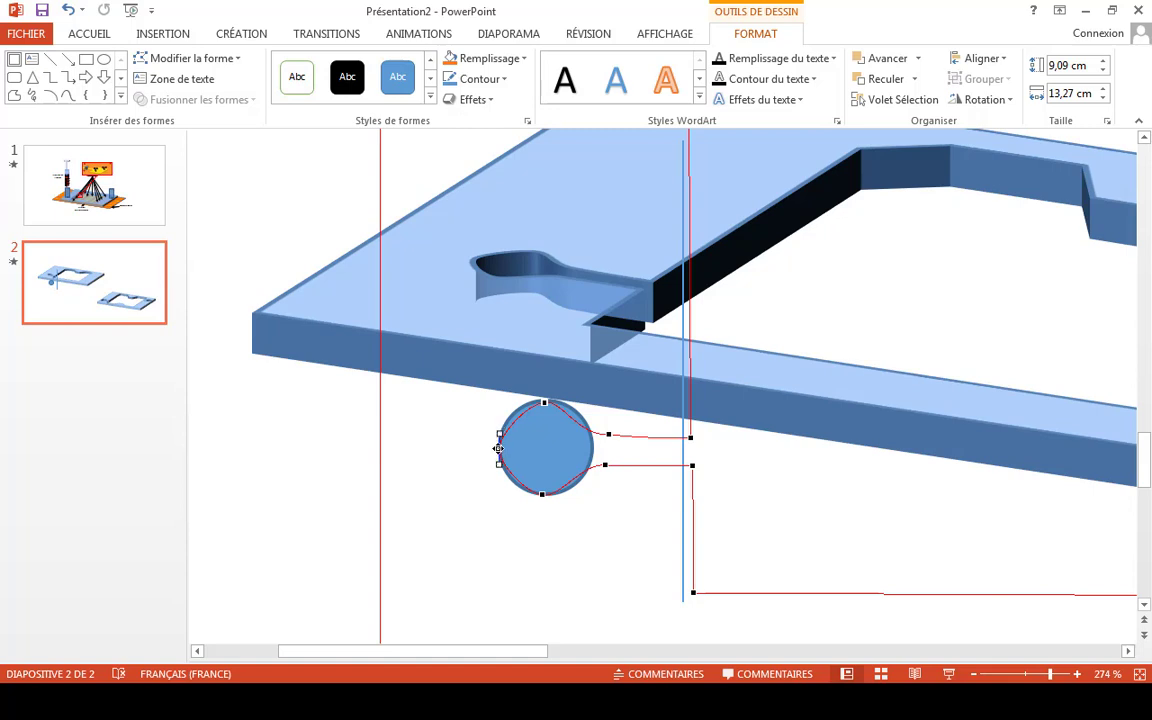
right_click(498, 448)
left_click(502, 456)
left_click(545, 404)
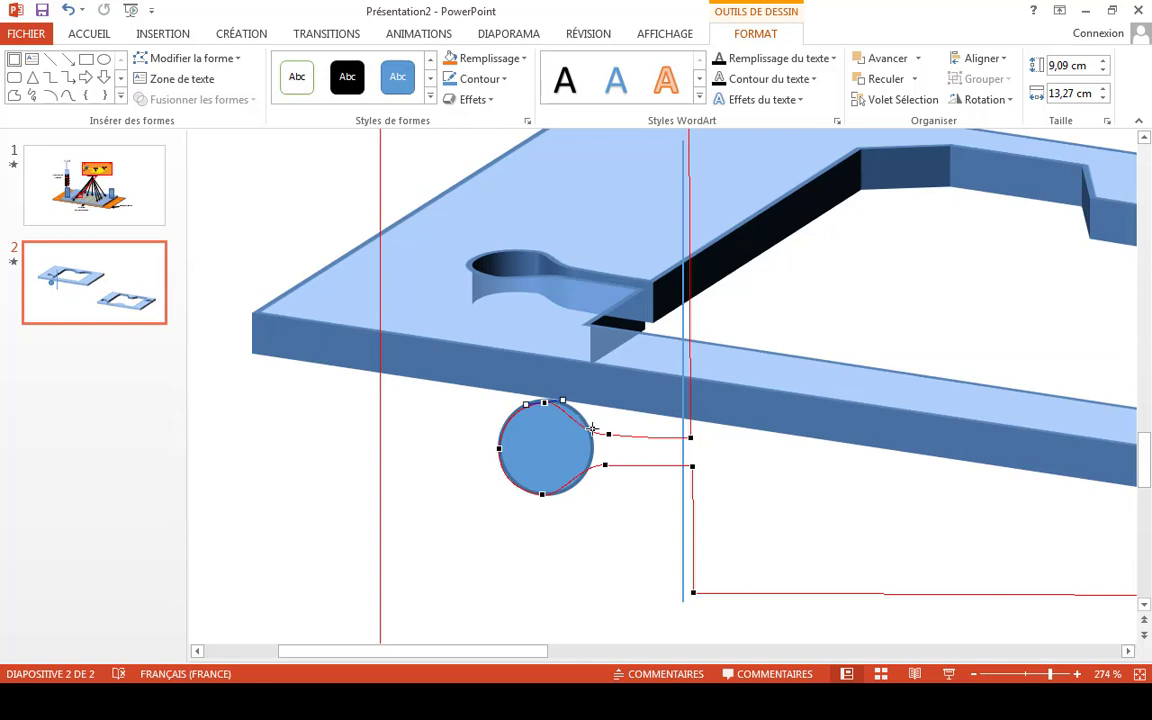
left_click(592, 431)
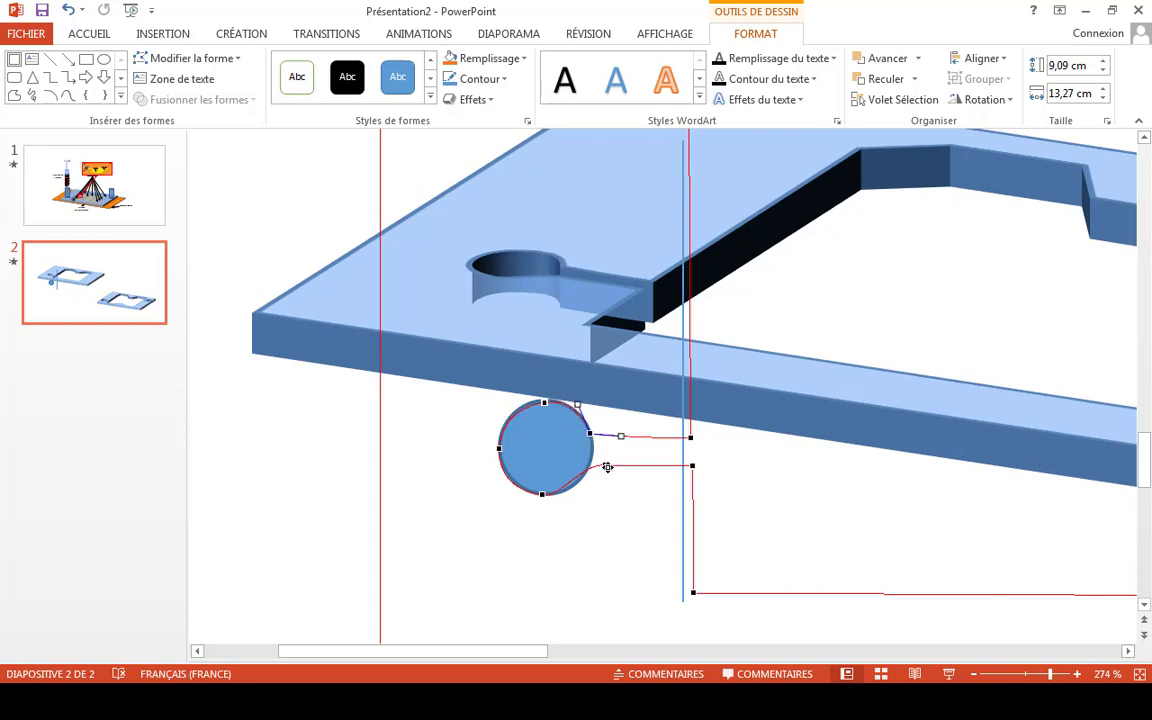
left_click_drag(607, 467, 592, 463)
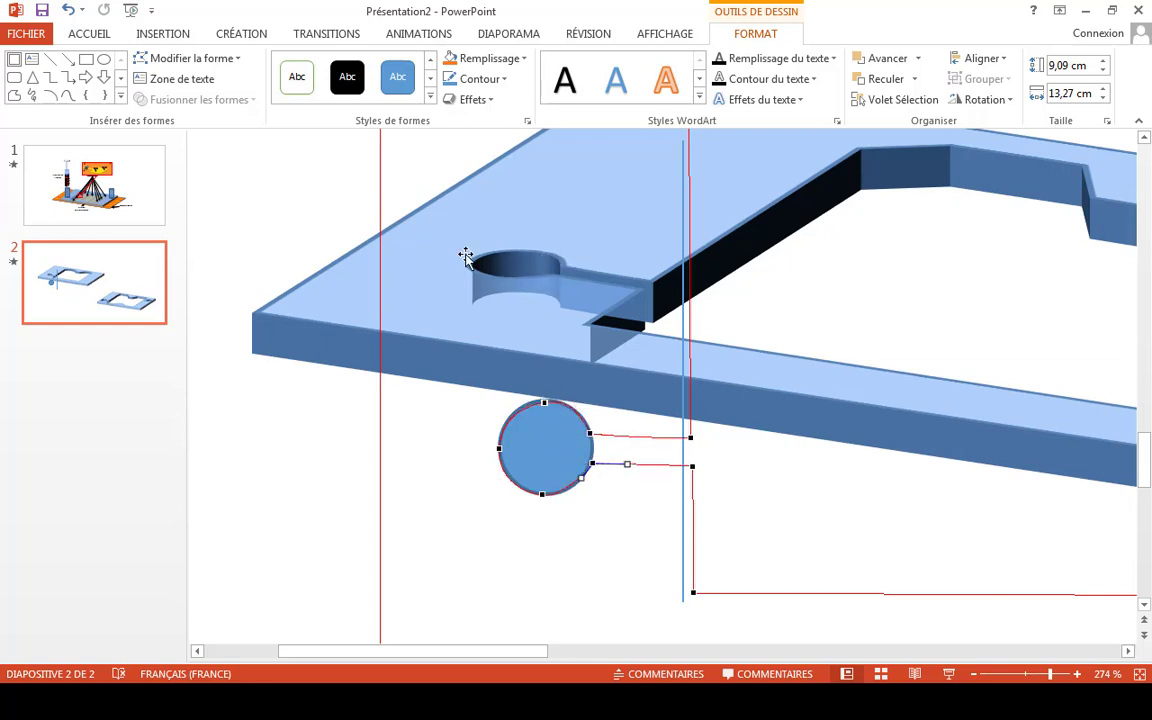
left_click(539, 493)
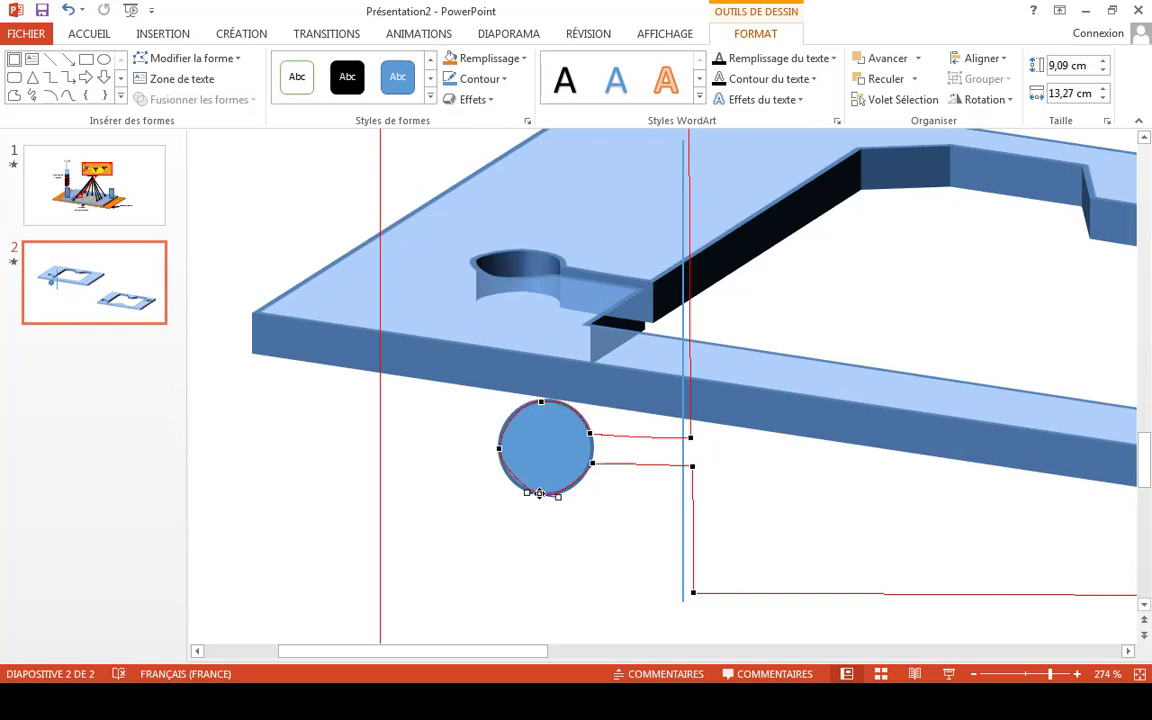
left_click_drag(527, 492, 514, 494)
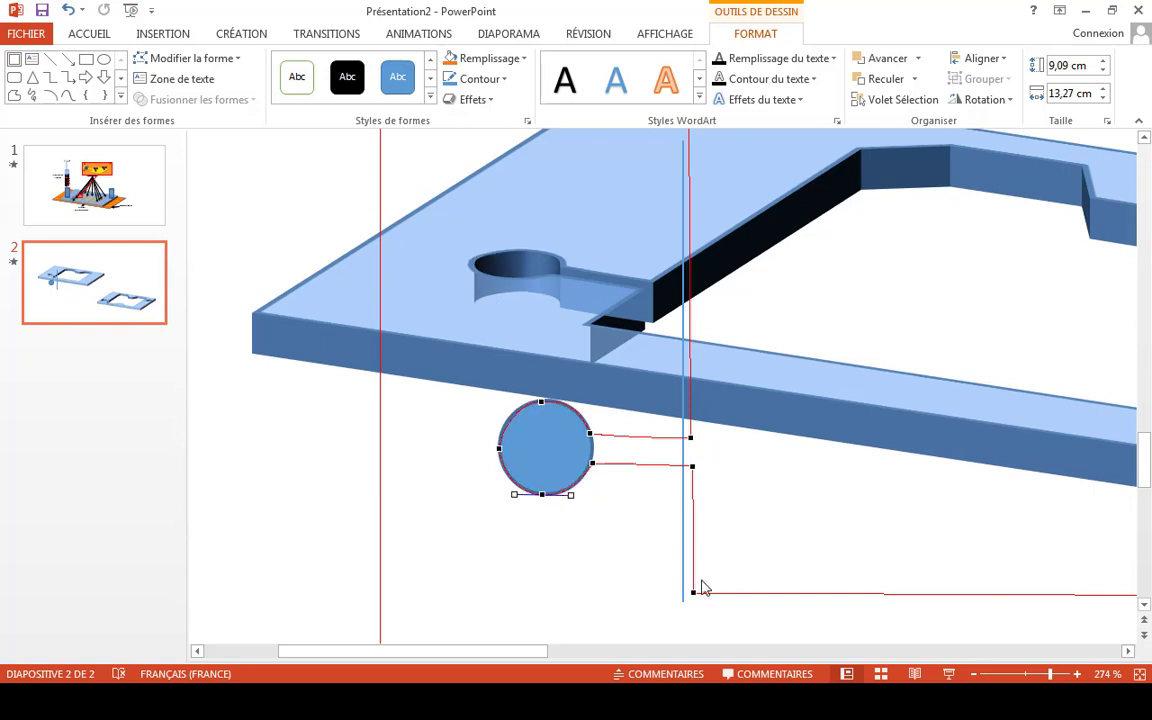
left_click_drag(691, 592, 683, 592)
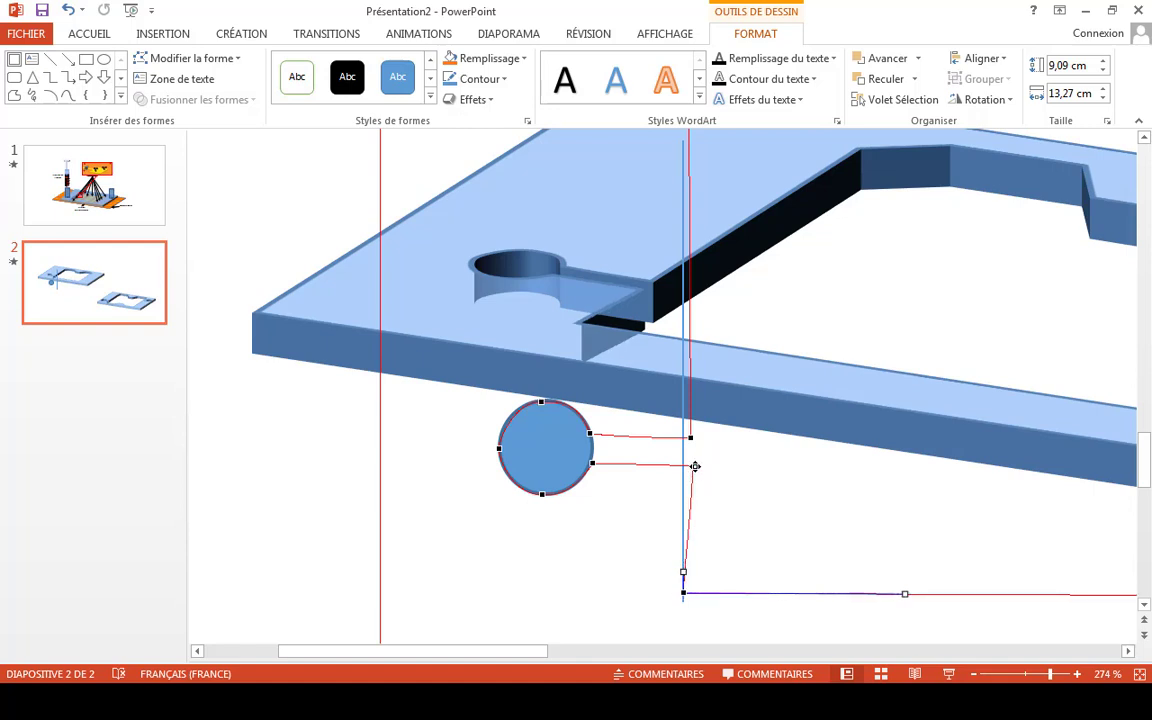
left_click_drag(695, 466, 683, 437)
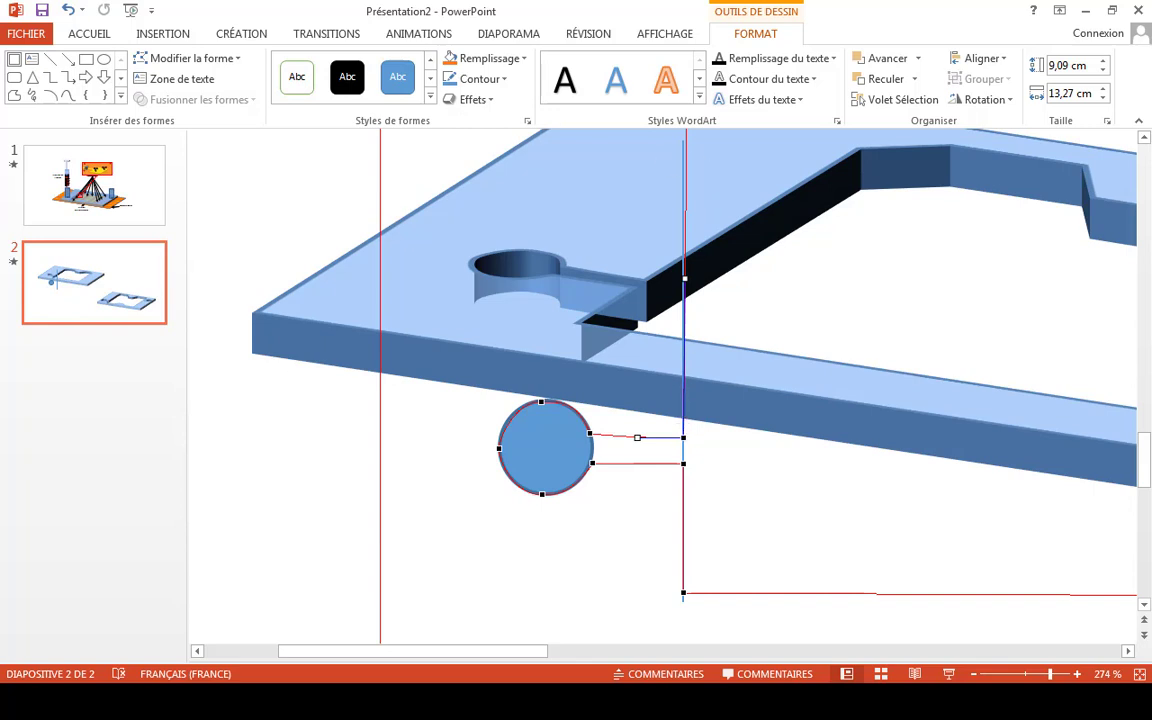
Step: Leave Edit Points on the plate and zoom out to 90% to show both 3-D layers
left_click(305, 531)
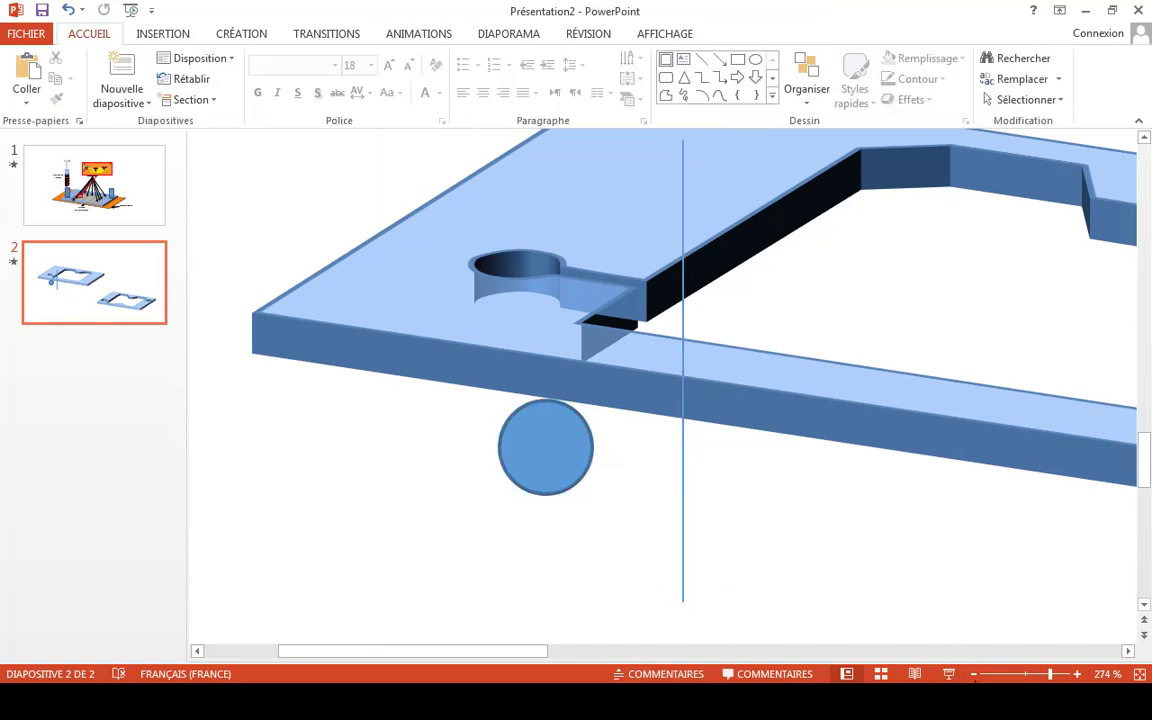
left_click(975, 675)
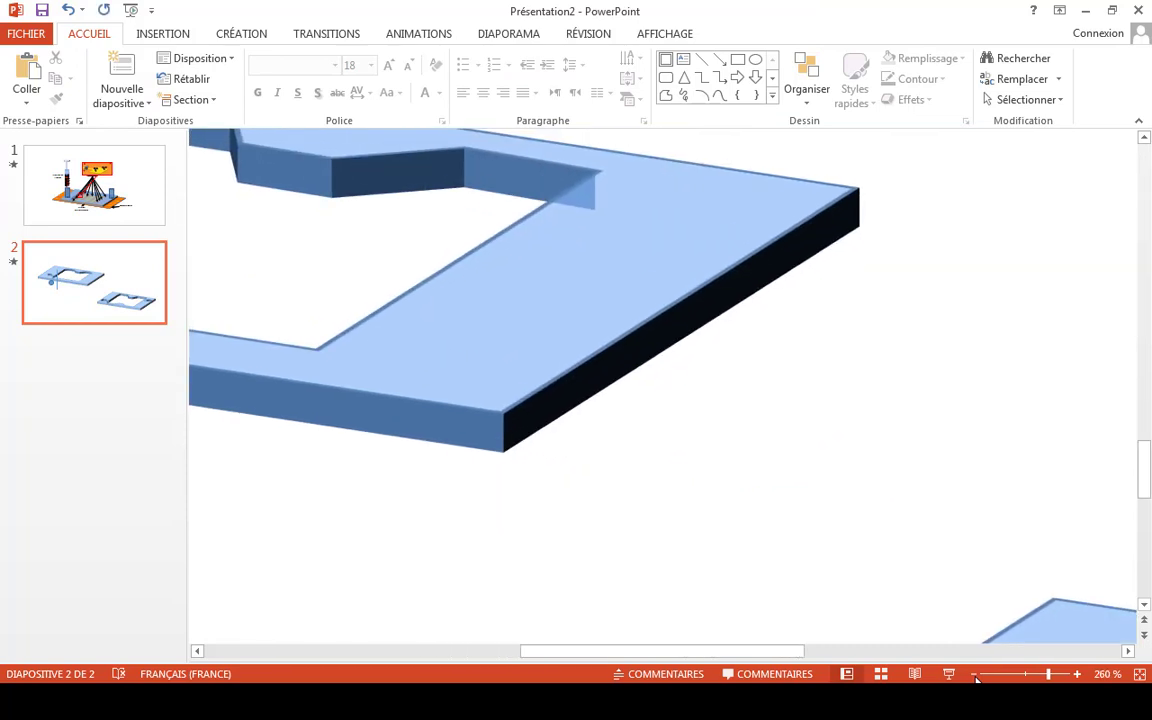
left_click(975, 675)
left_click(975, 675)
left_click(975, 675)
left_click(975, 675)
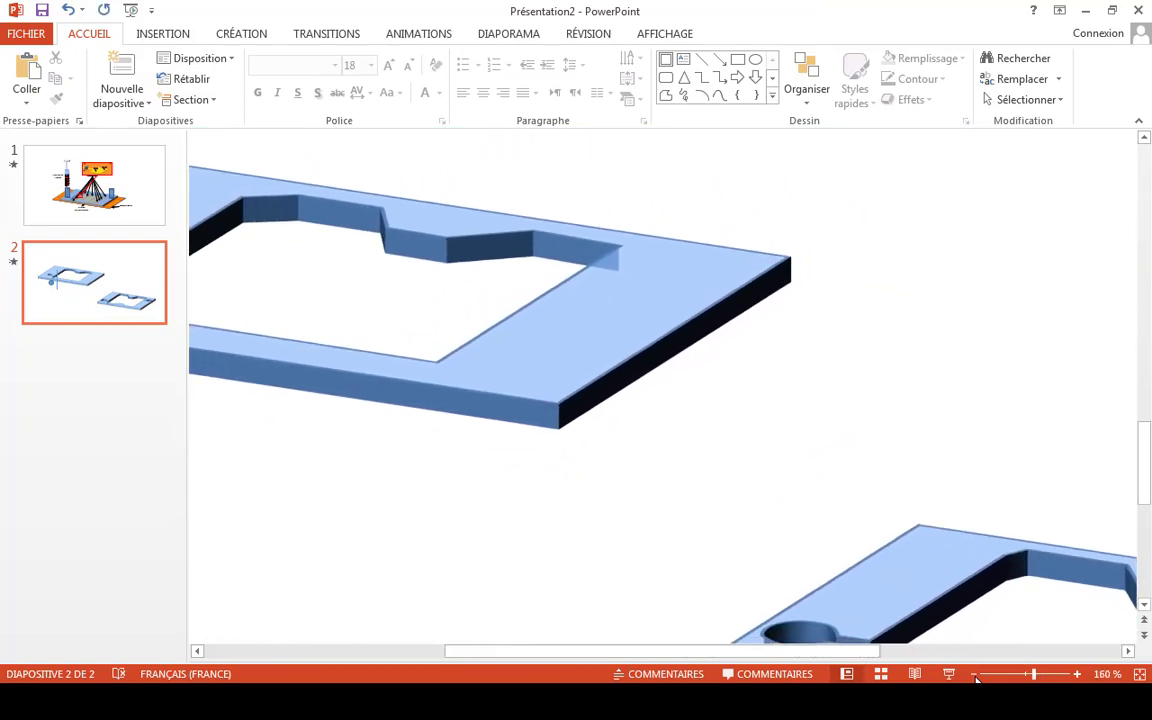
left_click(975, 675)
left_click(975, 675)
left_click(975, 675)
left_click(975, 675)
left_click(975, 675)
left_click(975, 675)
left_click(975, 675)
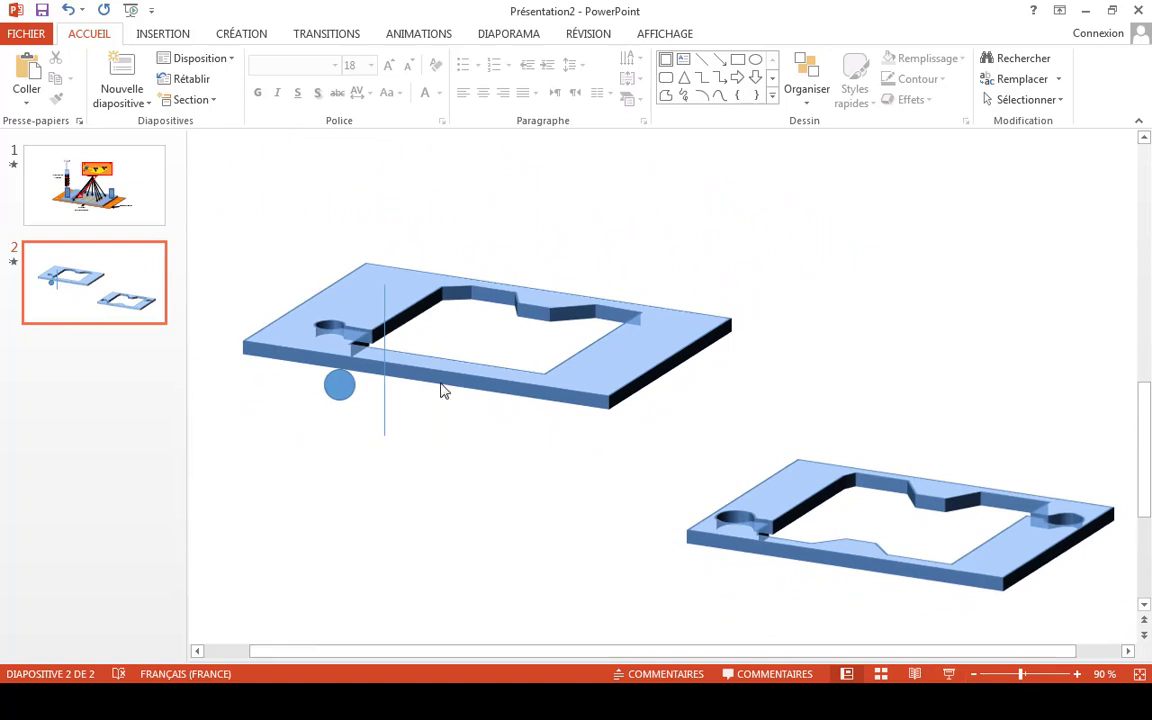
Step: Draw a rectangular frame shape near the top right of the slide
left_click(161, 35)
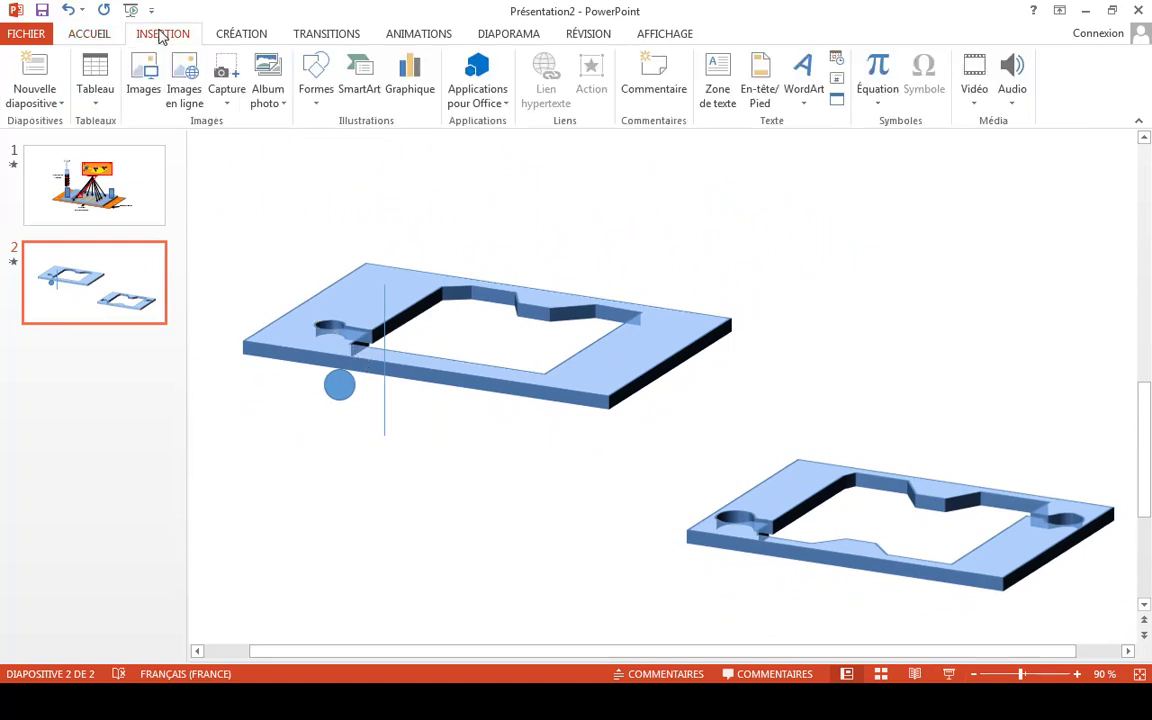
left_click(316, 80)
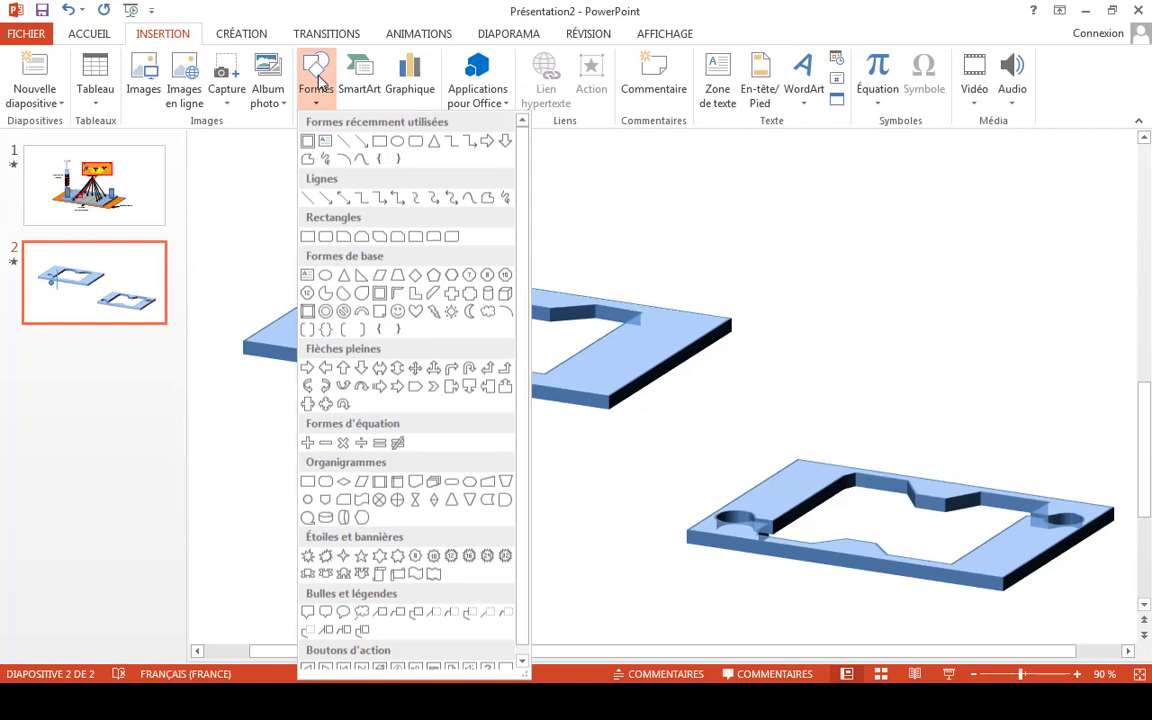
left_click(307, 142)
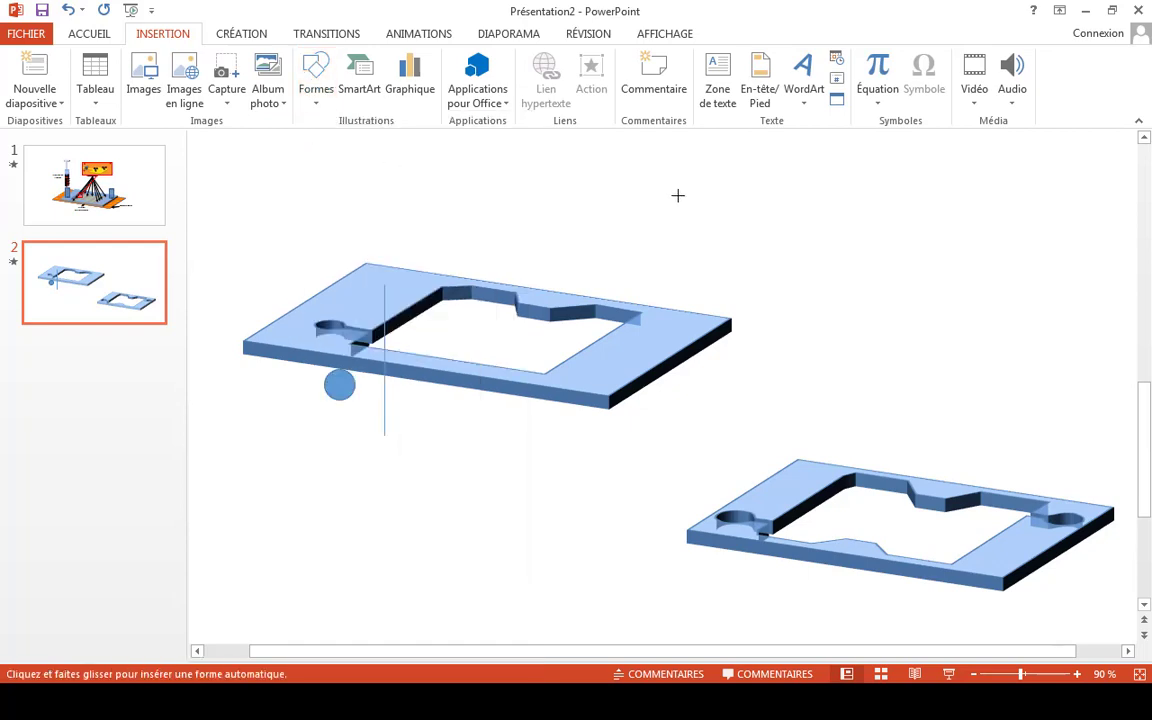
left_click_drag(678, 192, 900, 301)
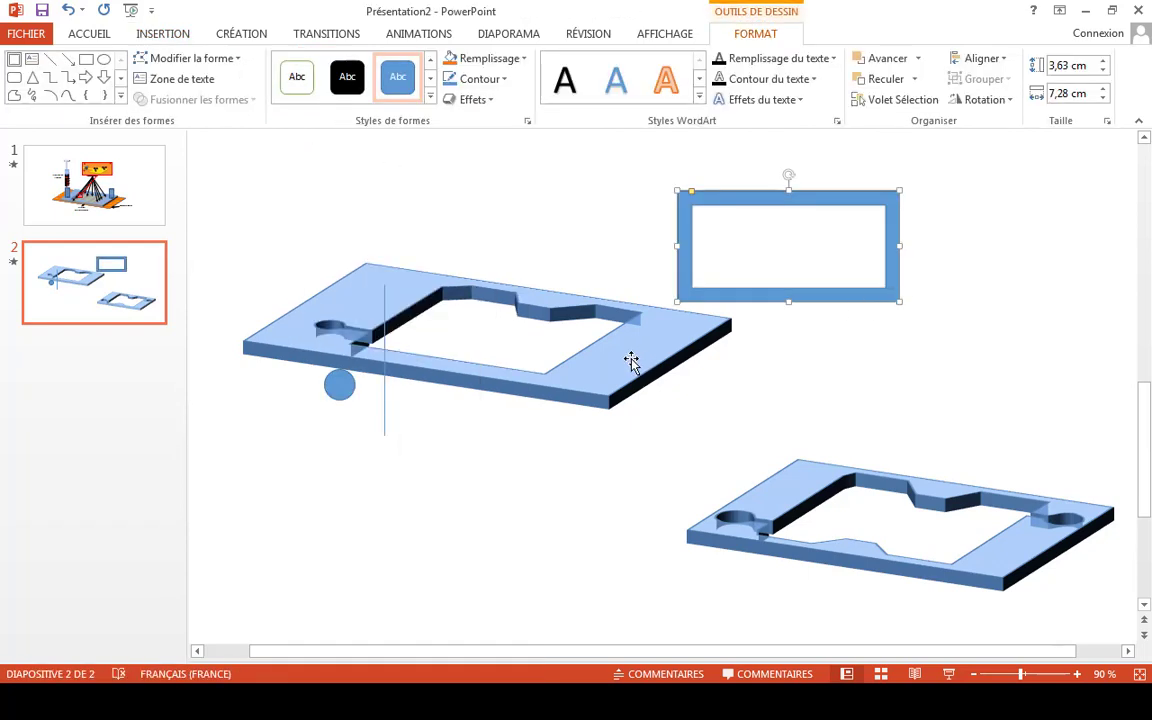
Step: Copy the upper chip layer's 3-D slab formatting onto the frame with Reproduire la mise en forme
left_click(287, 336)
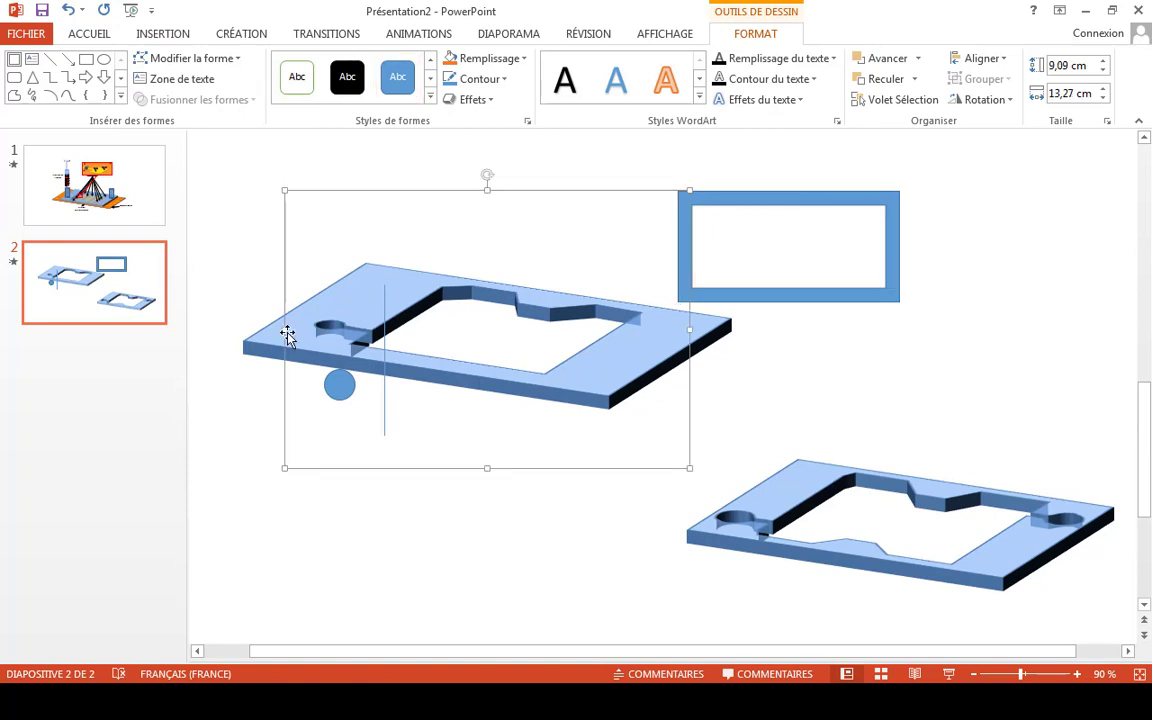
left_click(88, 35)
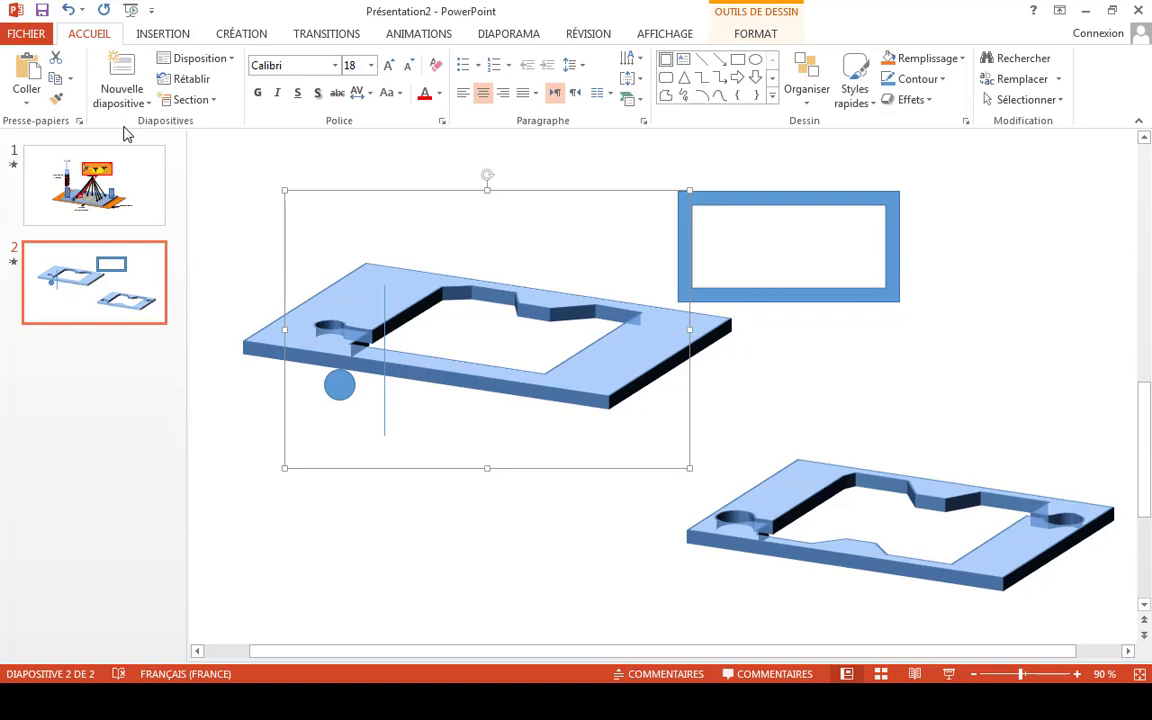
left_click(62, 100)
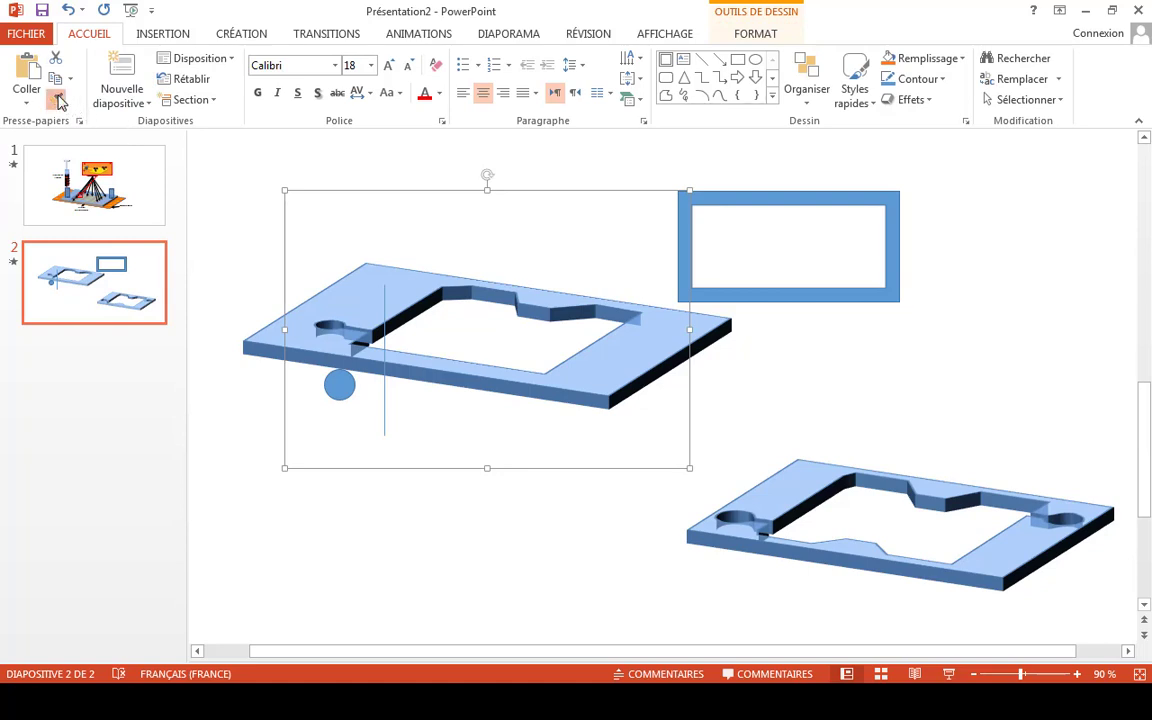
left_click(792, 300)
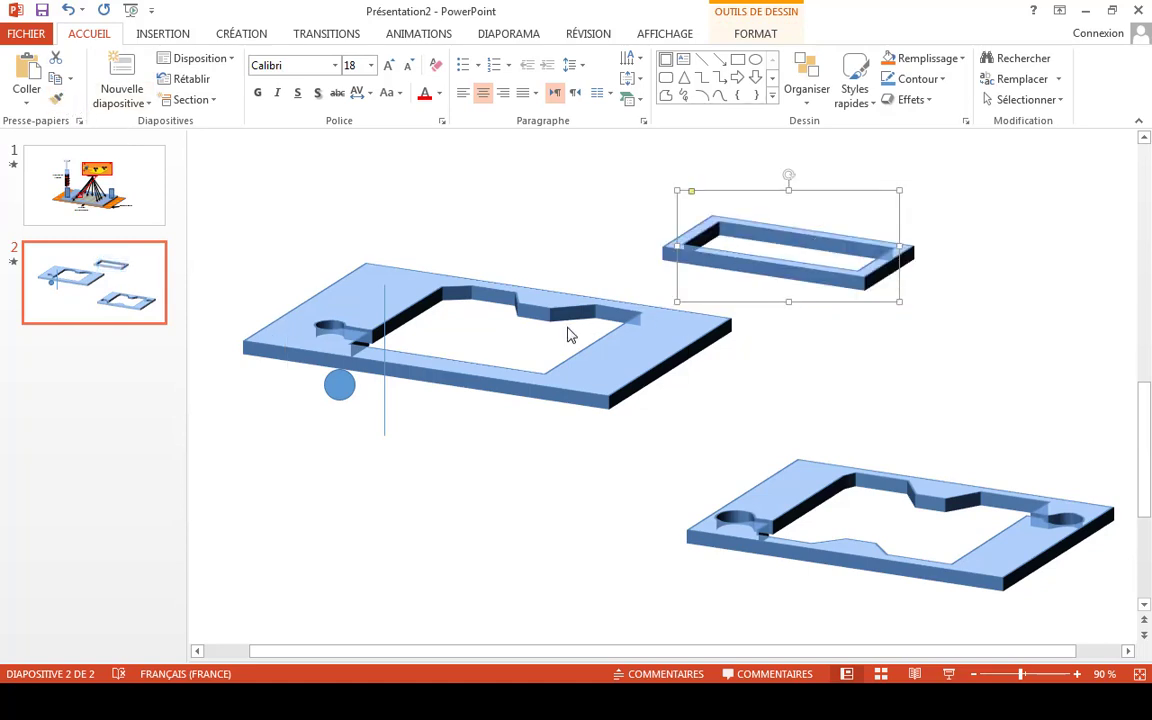
left_click(784, 505)
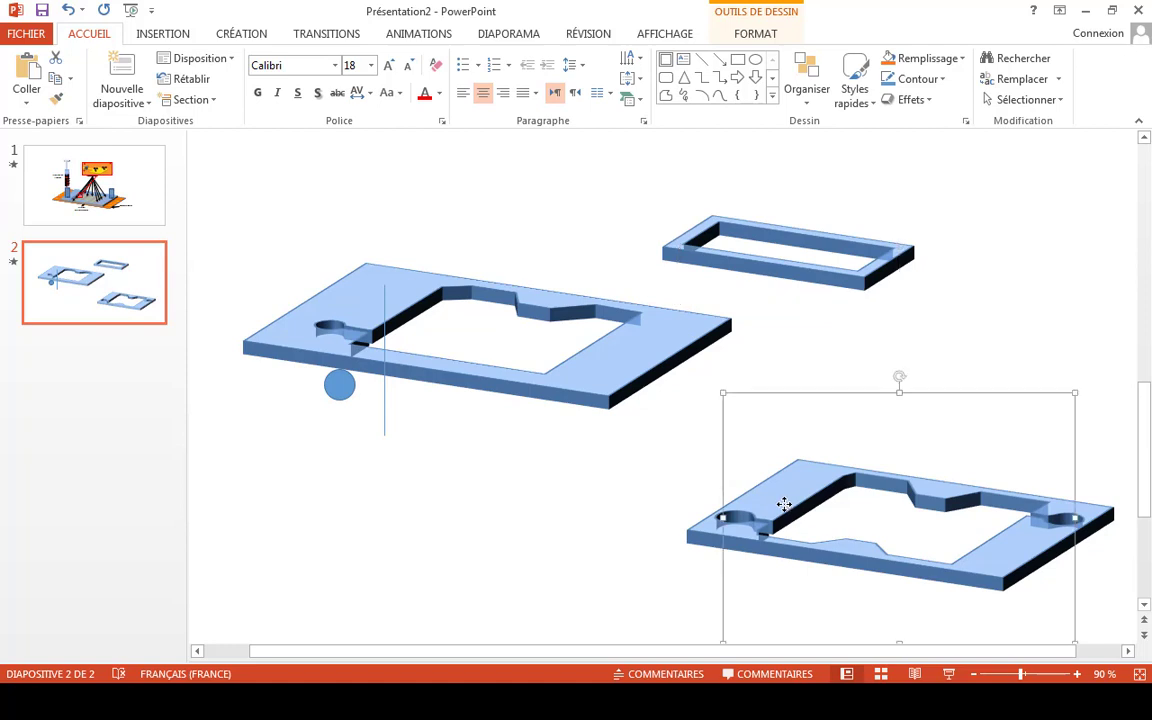
right_click(784, 505)
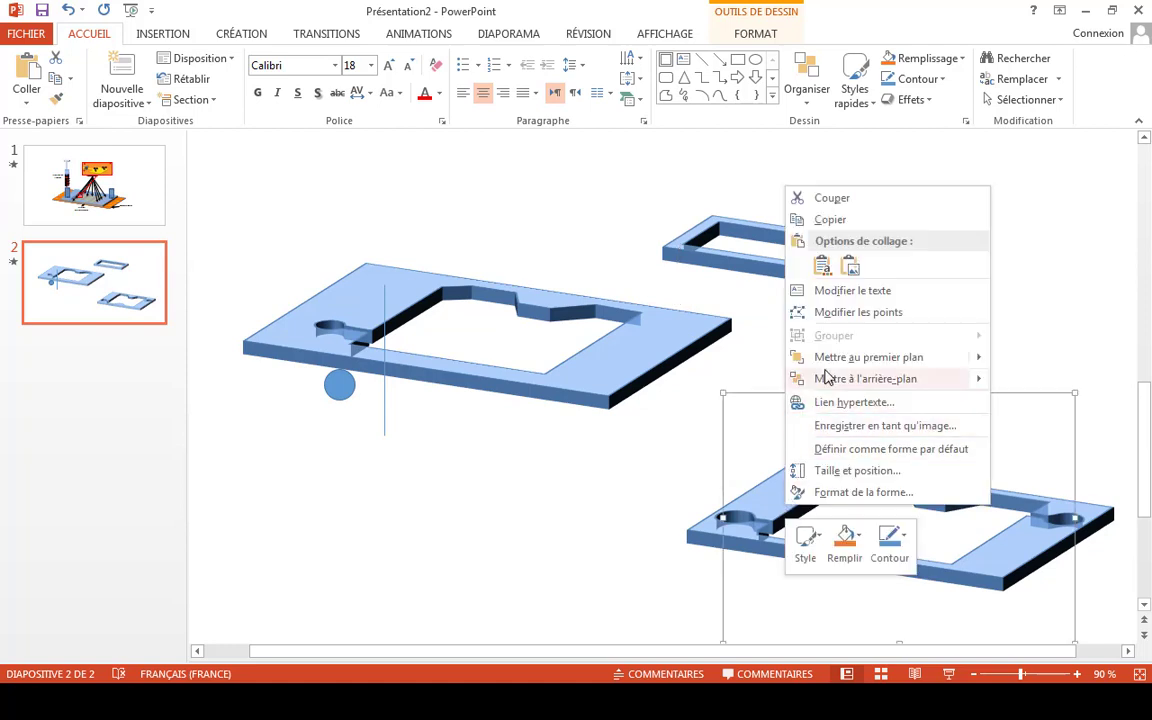
left_click(846, 314)
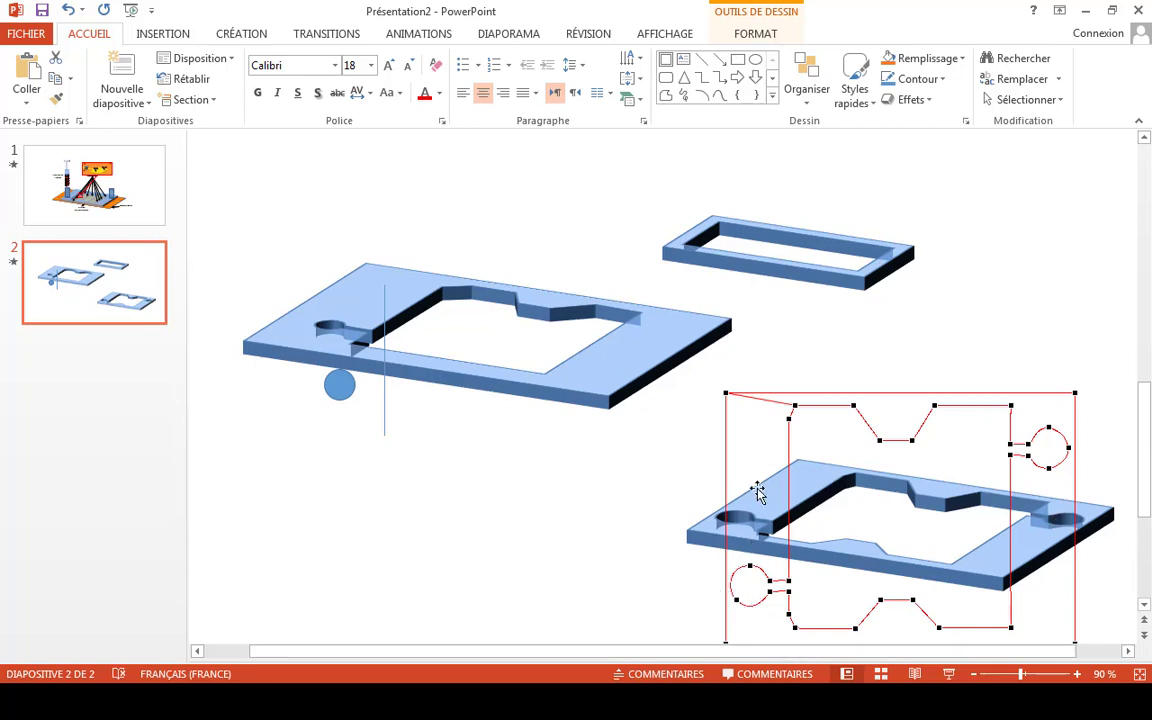
left_click(661, 481)
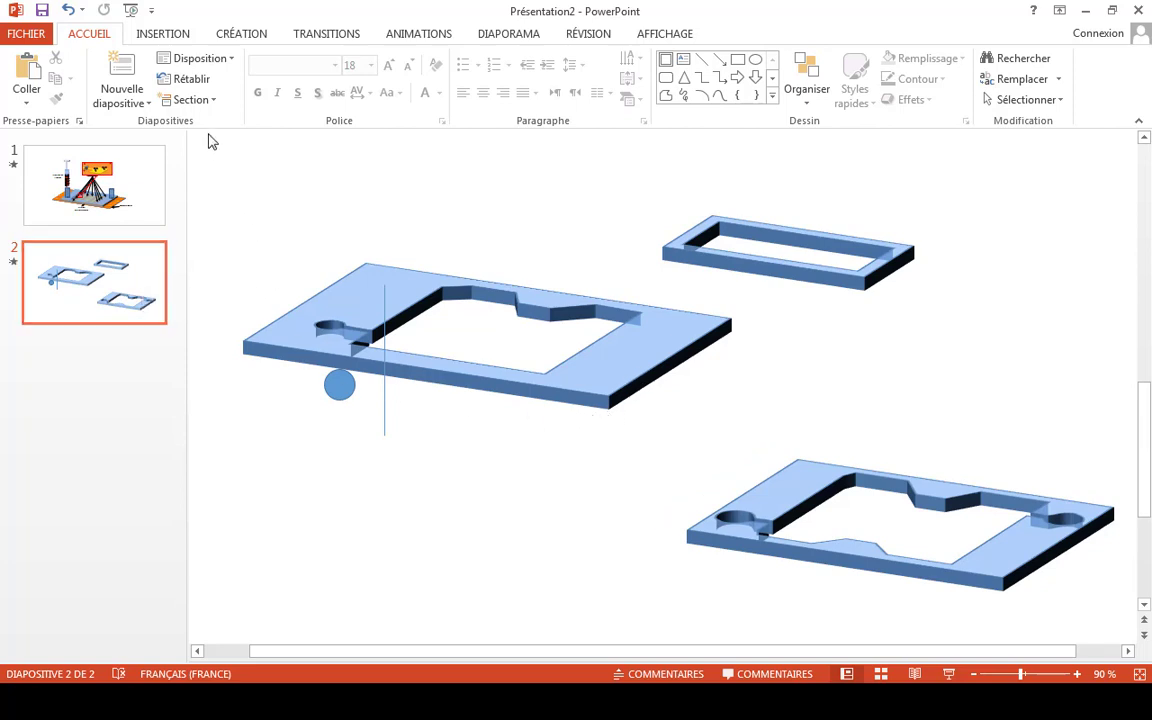
Step: Select the oval from the Insertion shapes gallery, ready to draw it
left_click(170, 36)
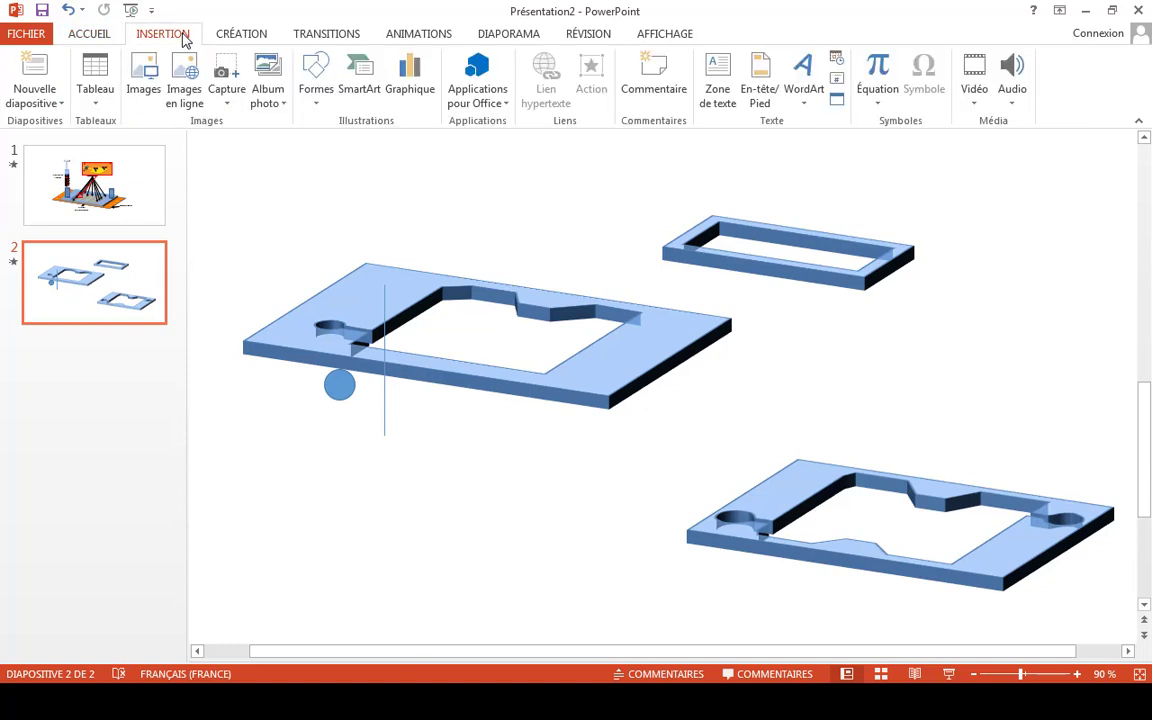
left_click(315, 82)
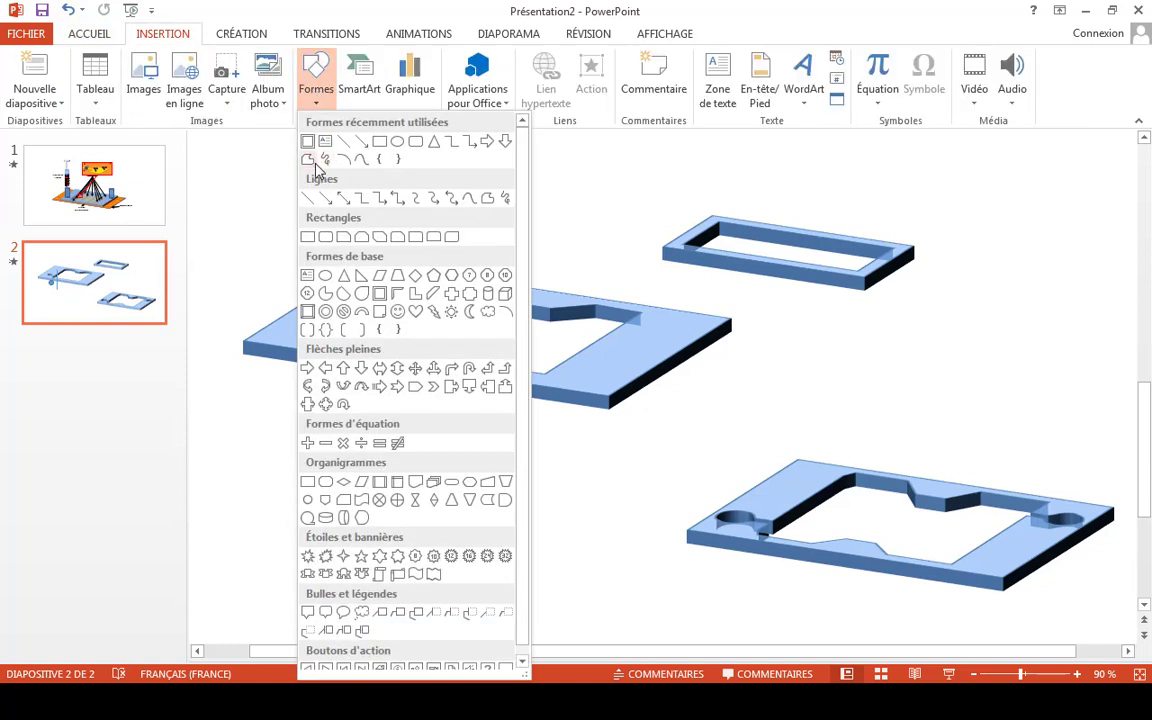
left_click(395, 143)
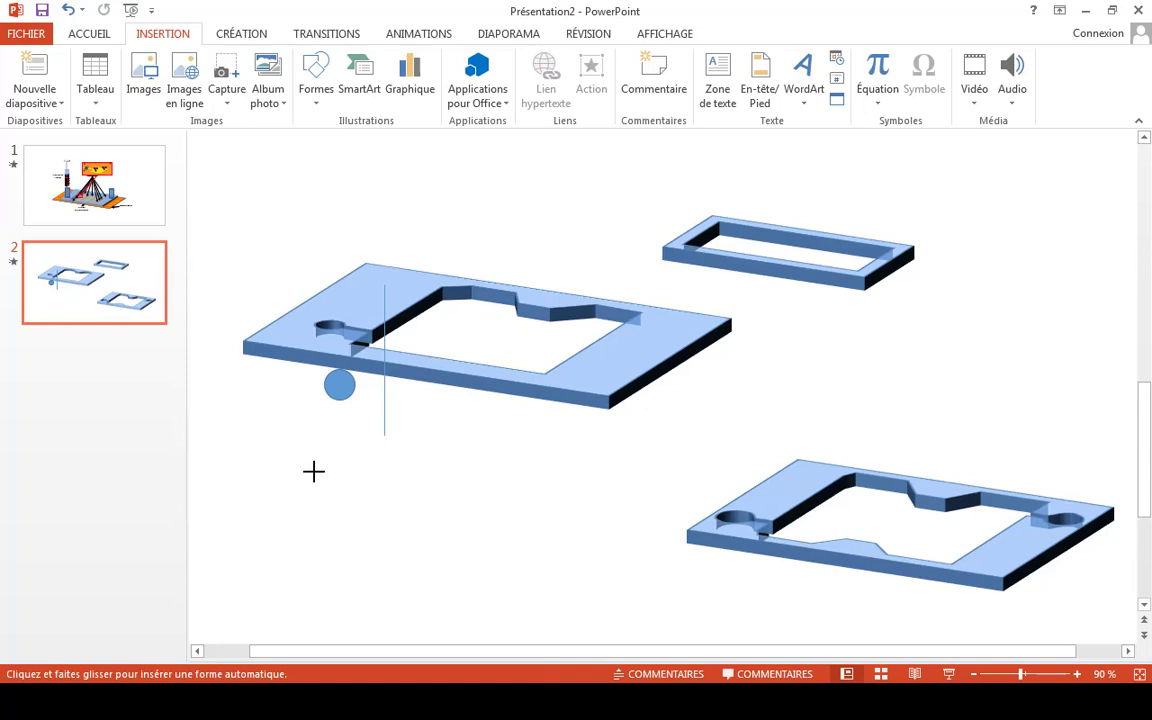